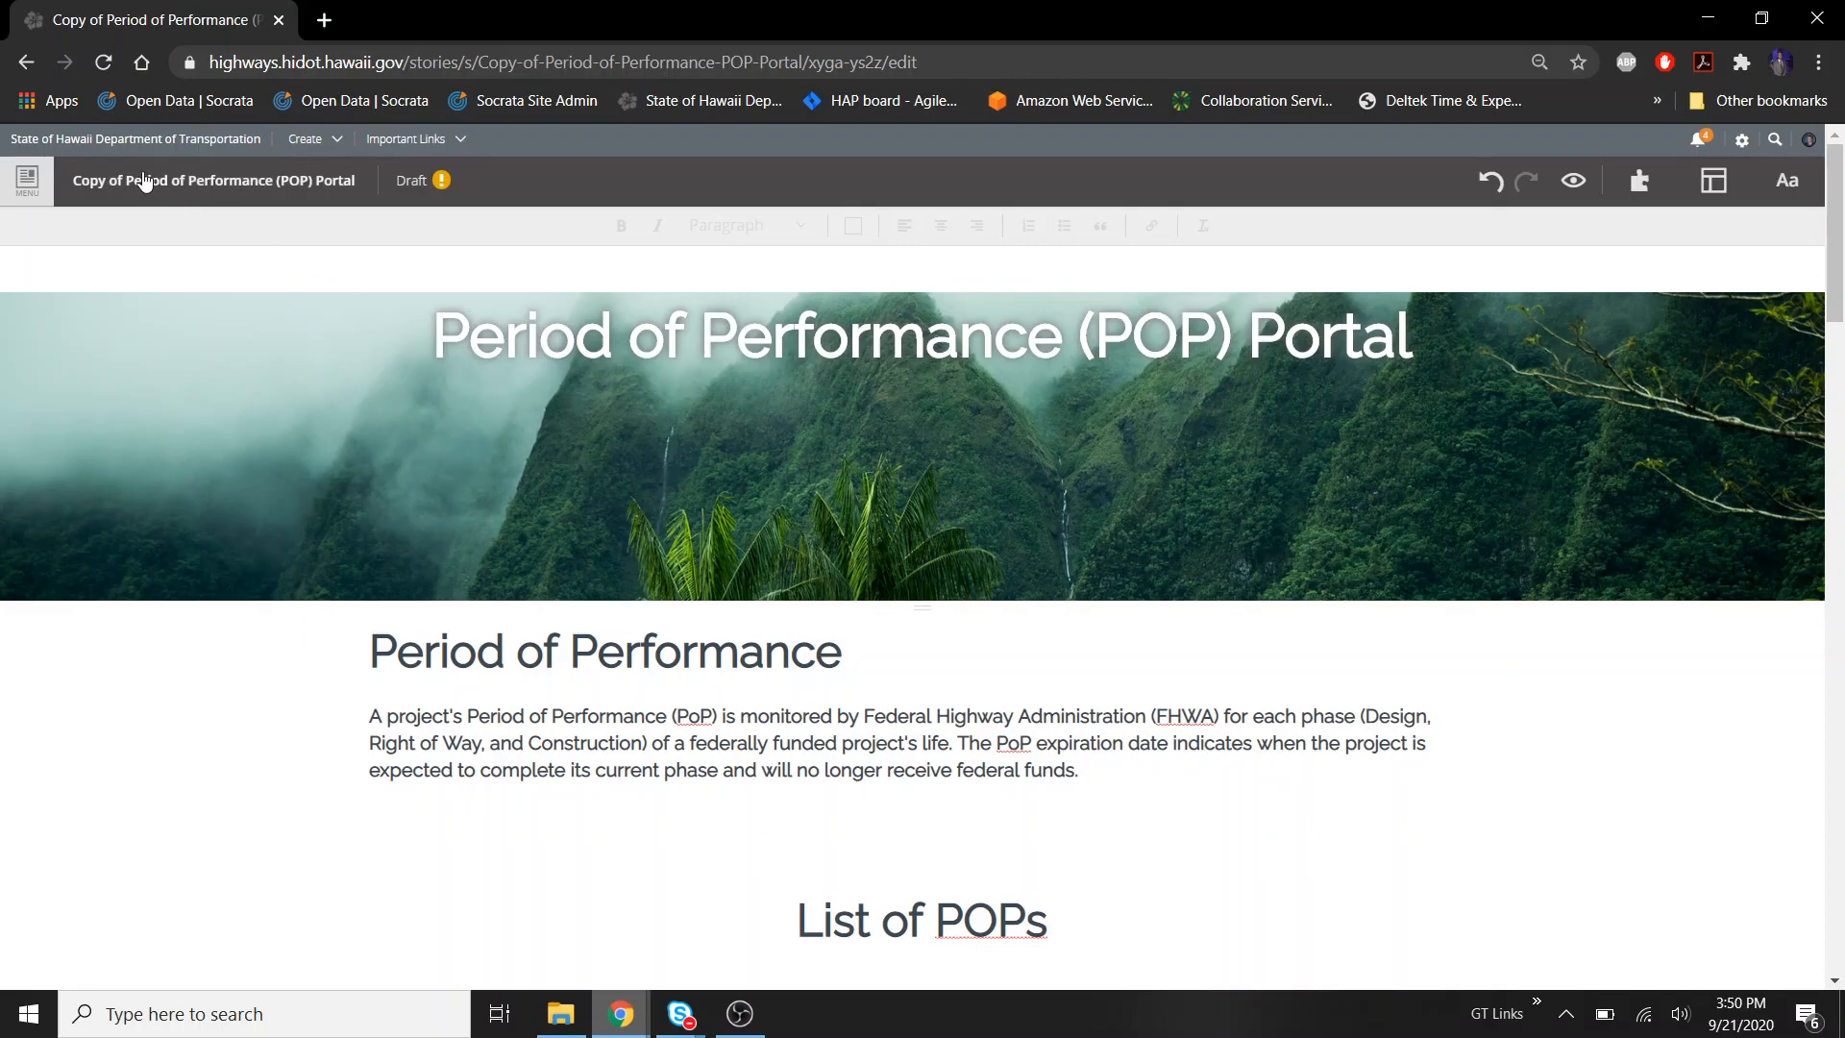
Add a Global Filter Bar content block to the story directly above the Period of Performance Overview heading
{"action": "mouse_move", "coordinate": [1240, 667]}
{"action": "scroll", "coordinate": [1642, 756], "scroll_direction": "down", "scroll_amount": 8}
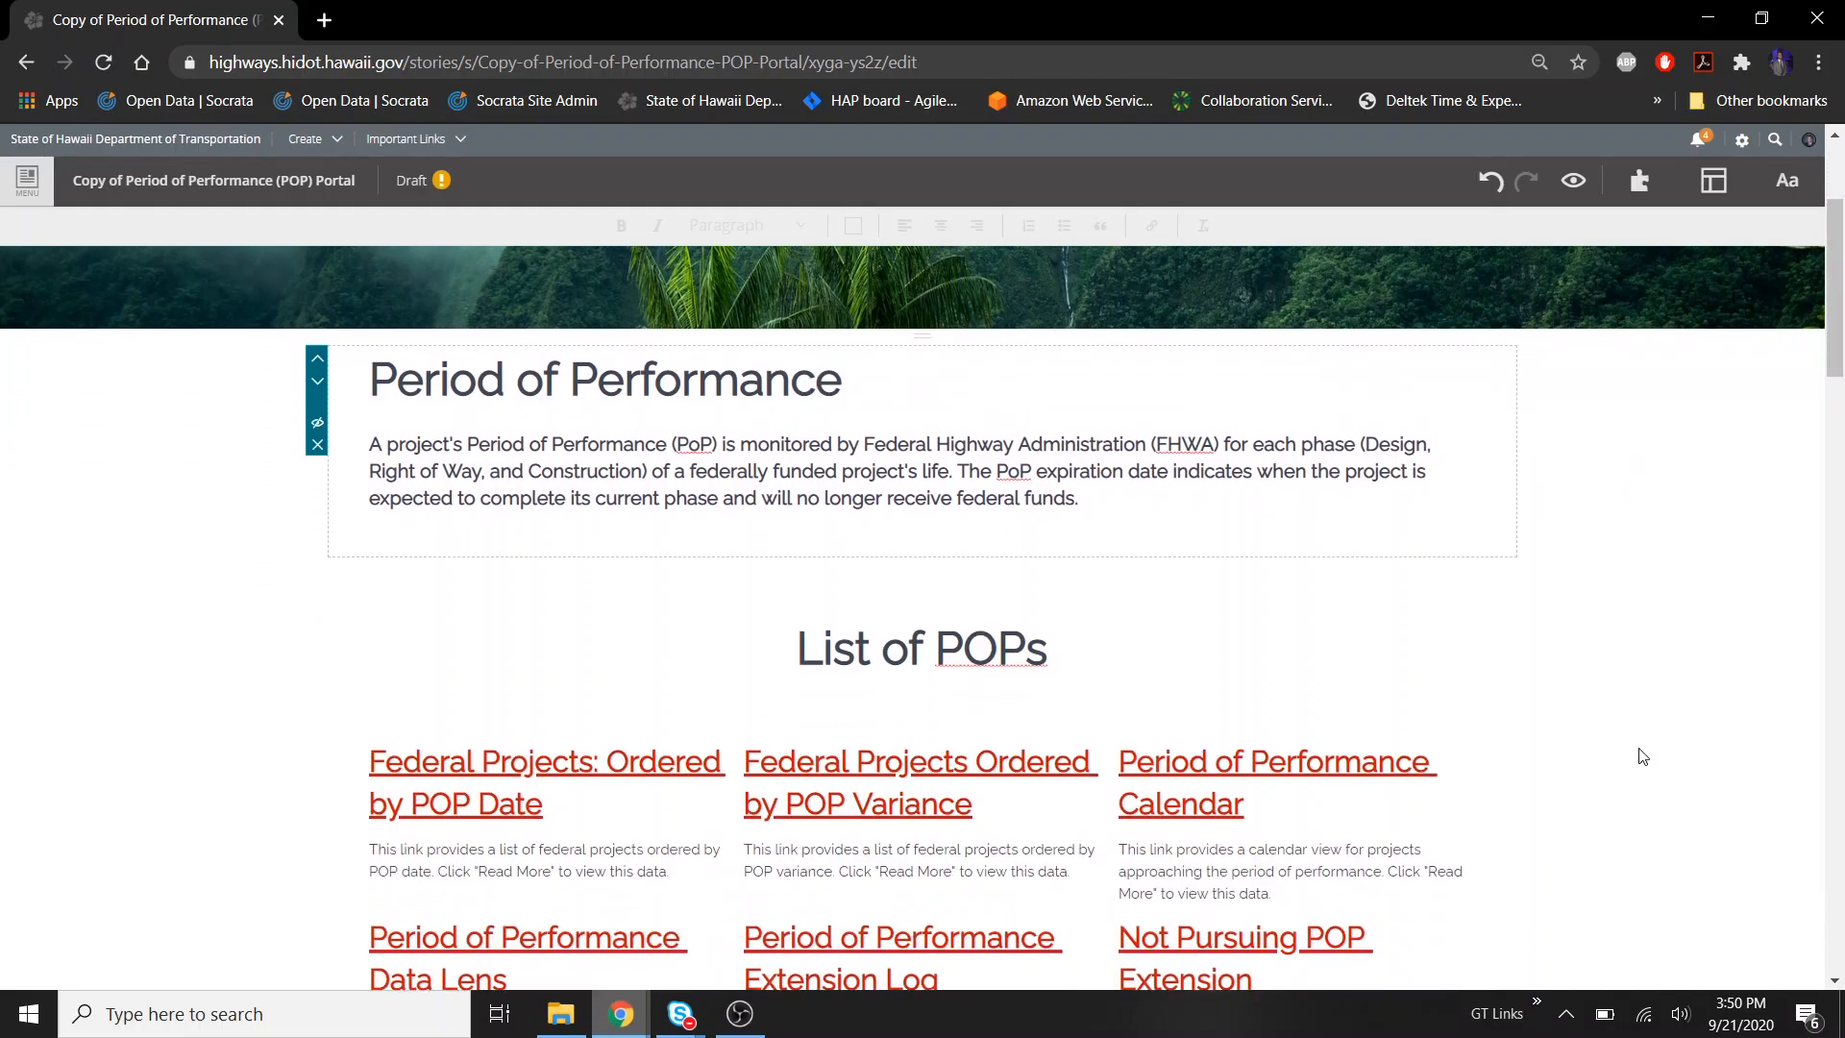
{"action": "scroll", "coordinate": [1642, 756], "scroll_direction": "down", "scroll_amount": 11}
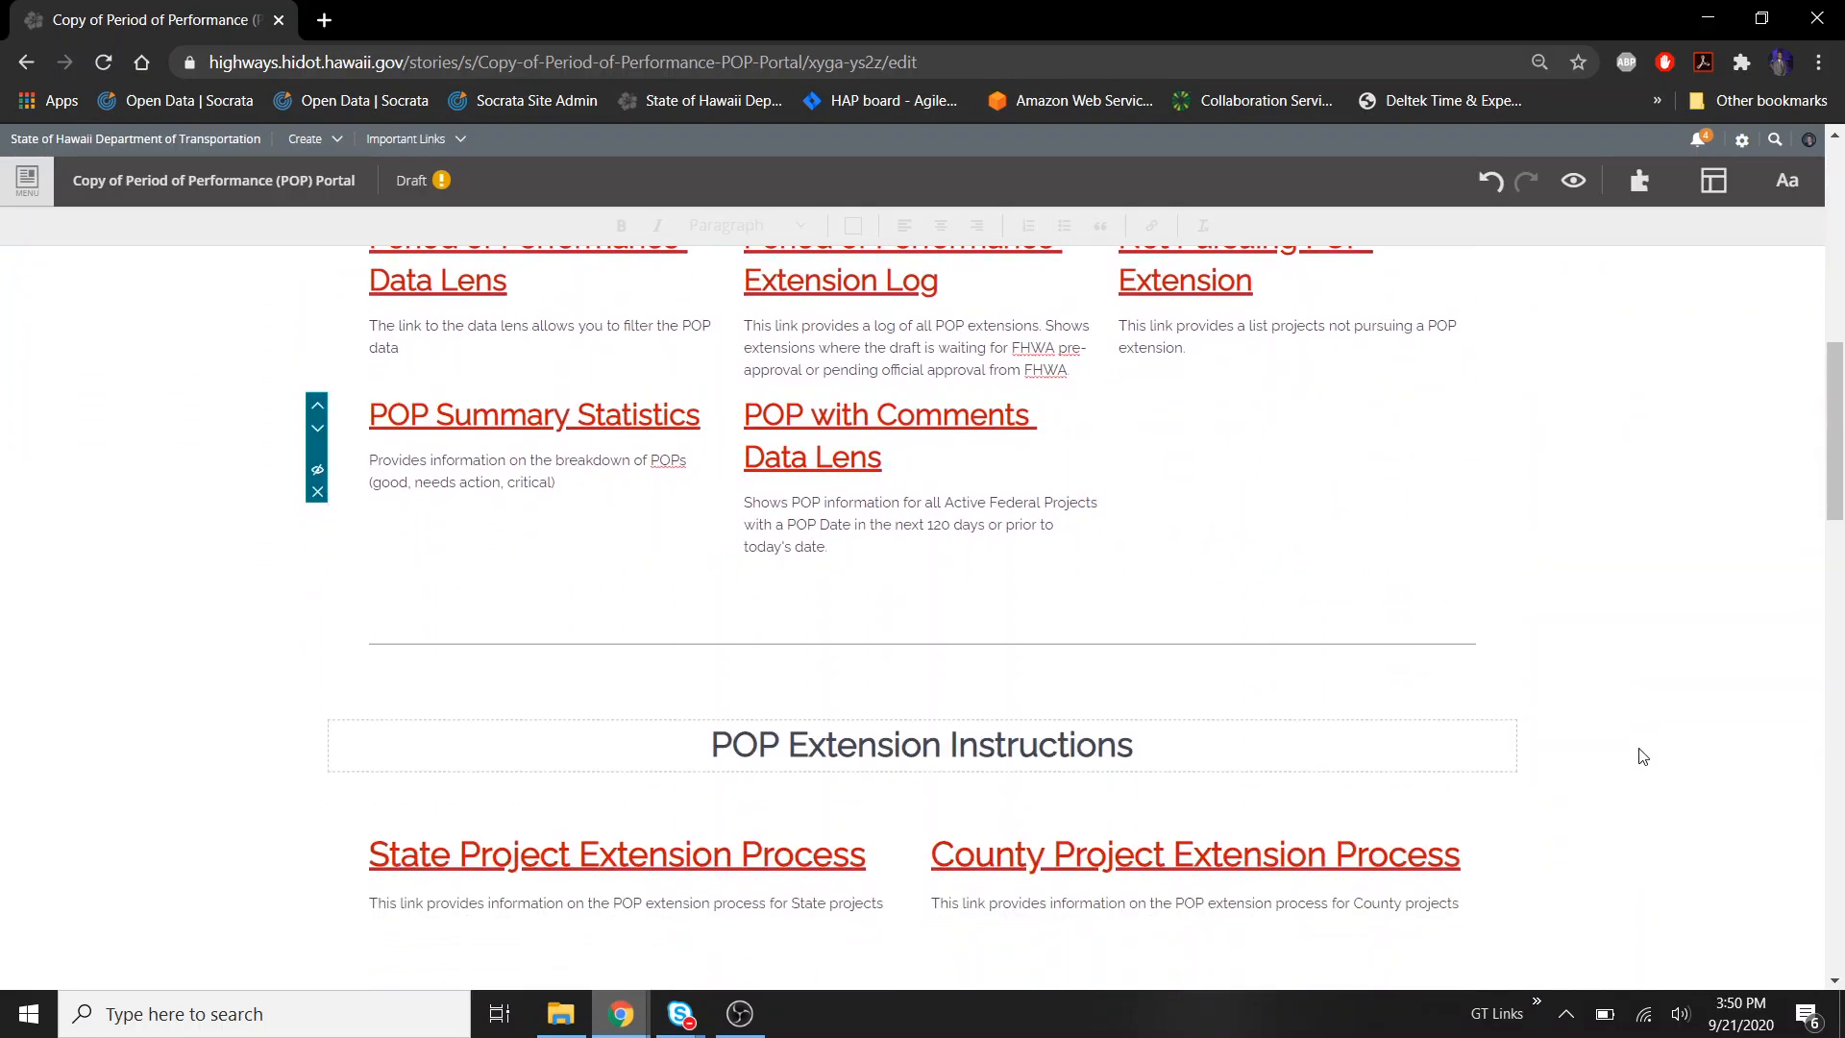
{"action": "scroll", "coordinate": [1643, 757], "scroll_direction": "down", "scroll_amount": 7}
{"action": "scroll", "coordinate": [1642, 756], "scroll_direction": "up", "scroll_amount": 12}
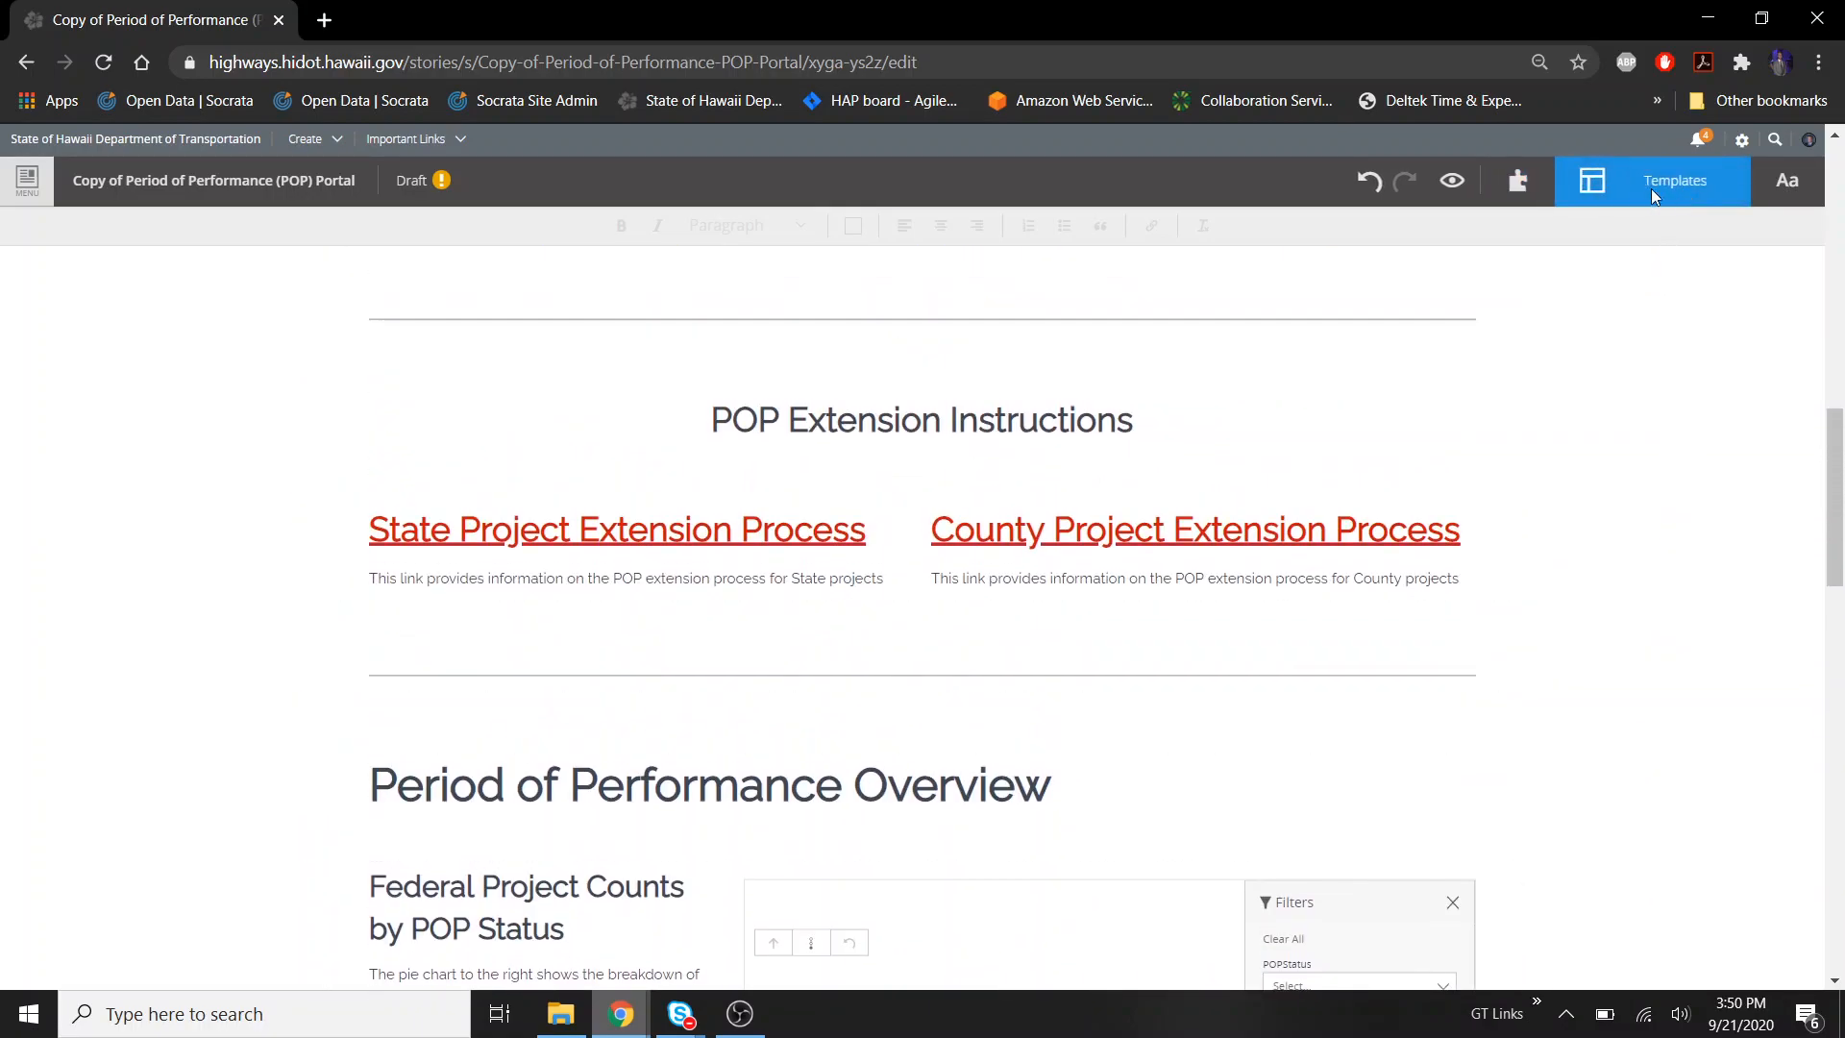
{"action": "left_click", "coordinate": [1549, 199]}
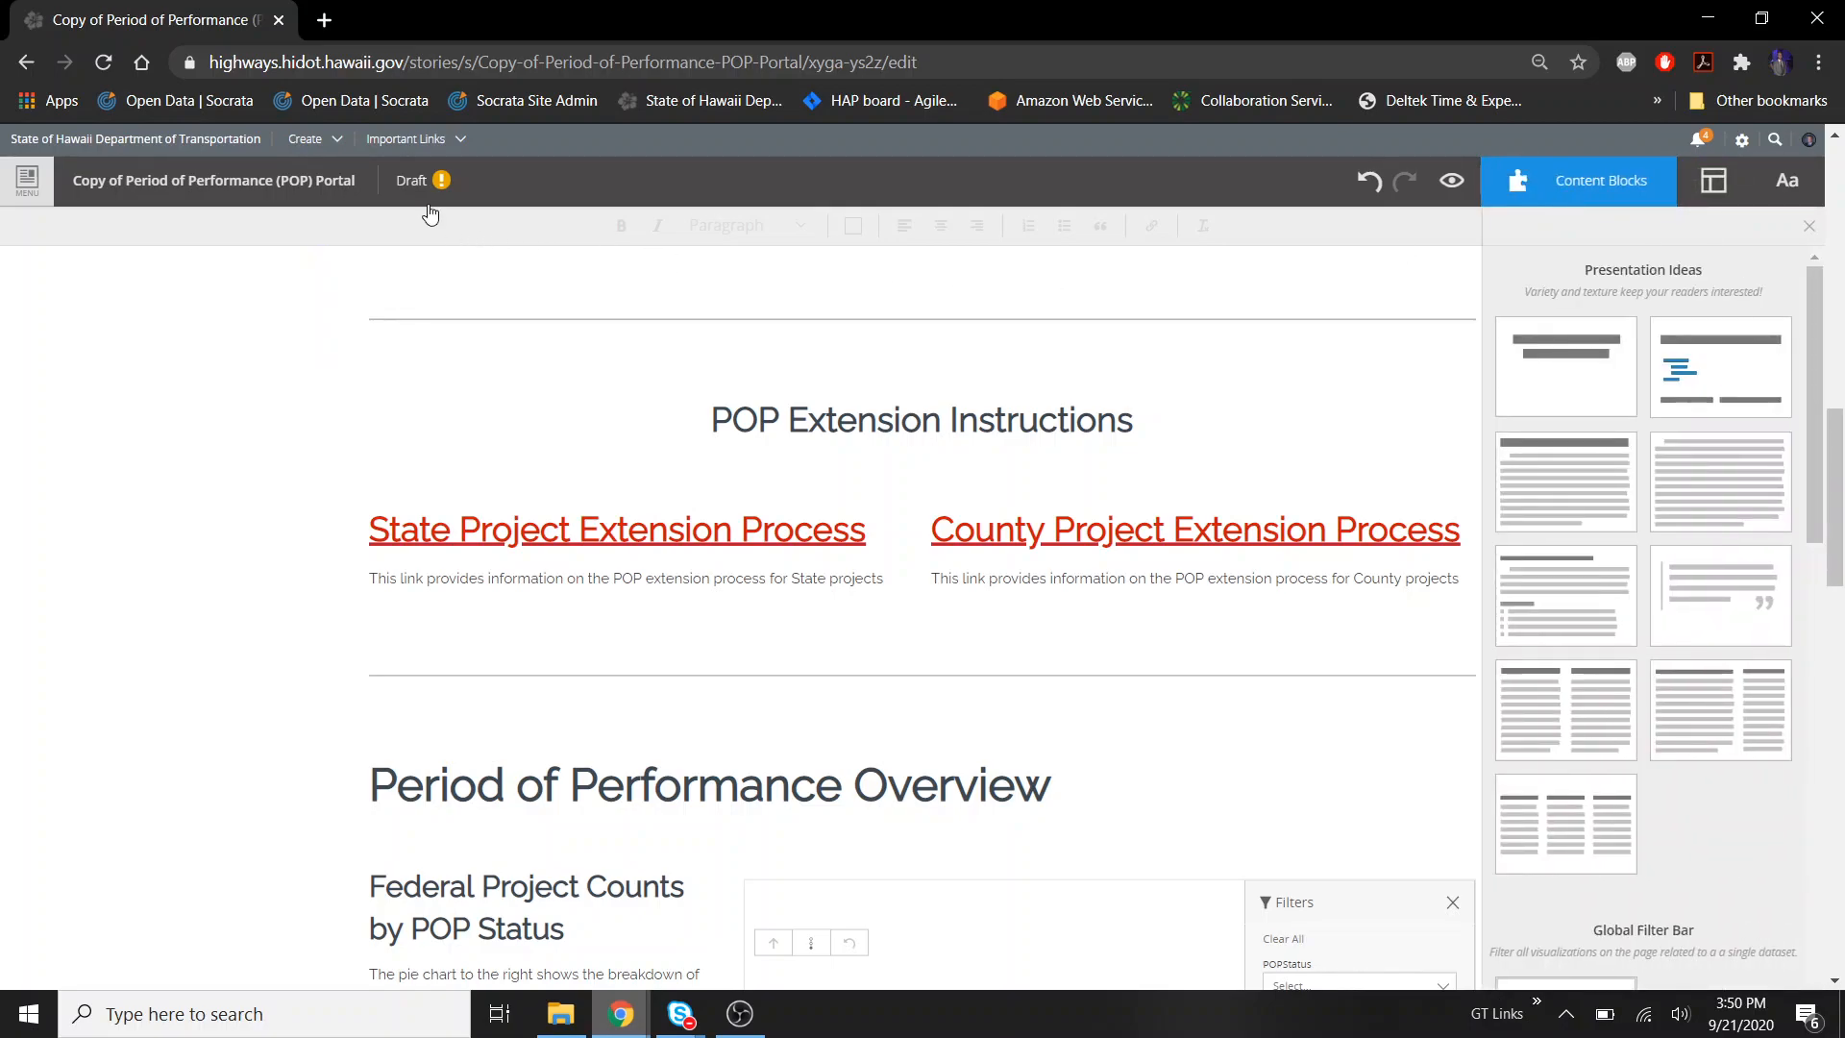
{"action": "scroll", "coordinate": [1754, 817], "scroll_direction": "down", "scroll_amount": 3}
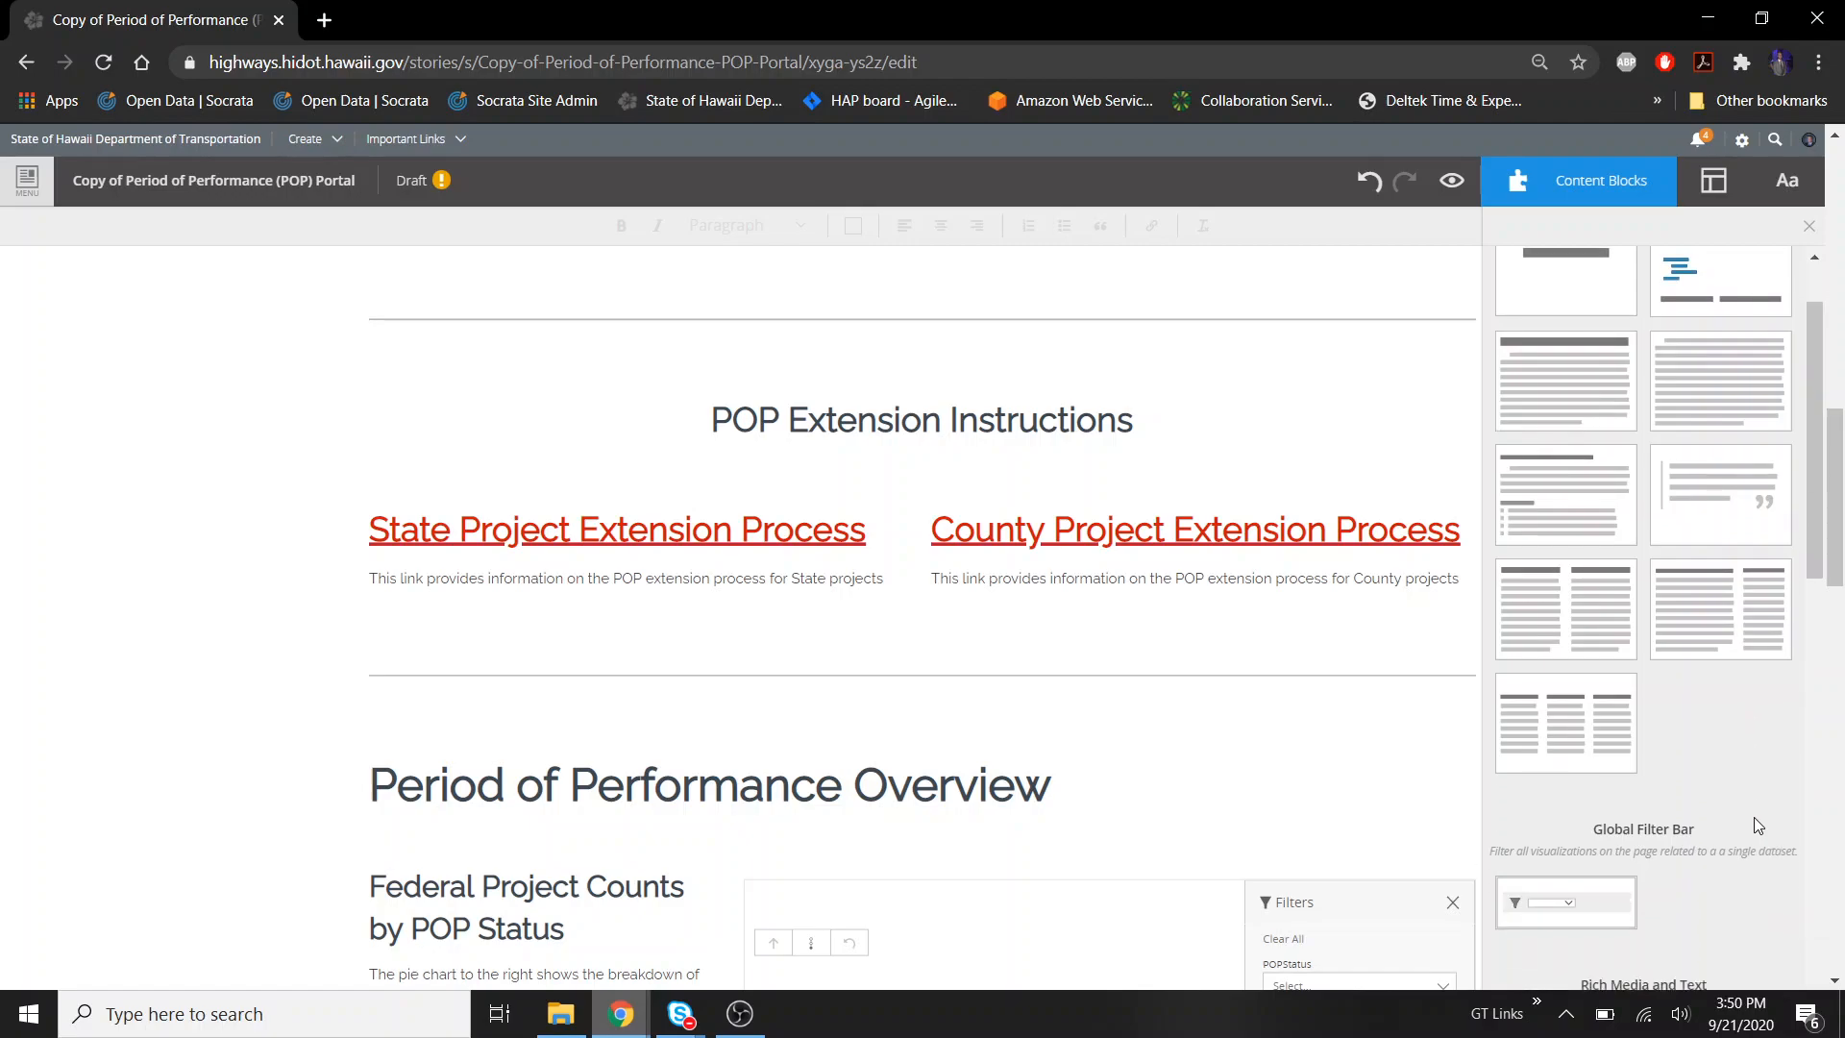
{"action": "scroll", "coordinate": [1755, 817], "scroll_direction": "down", "scroll_amount": 1}
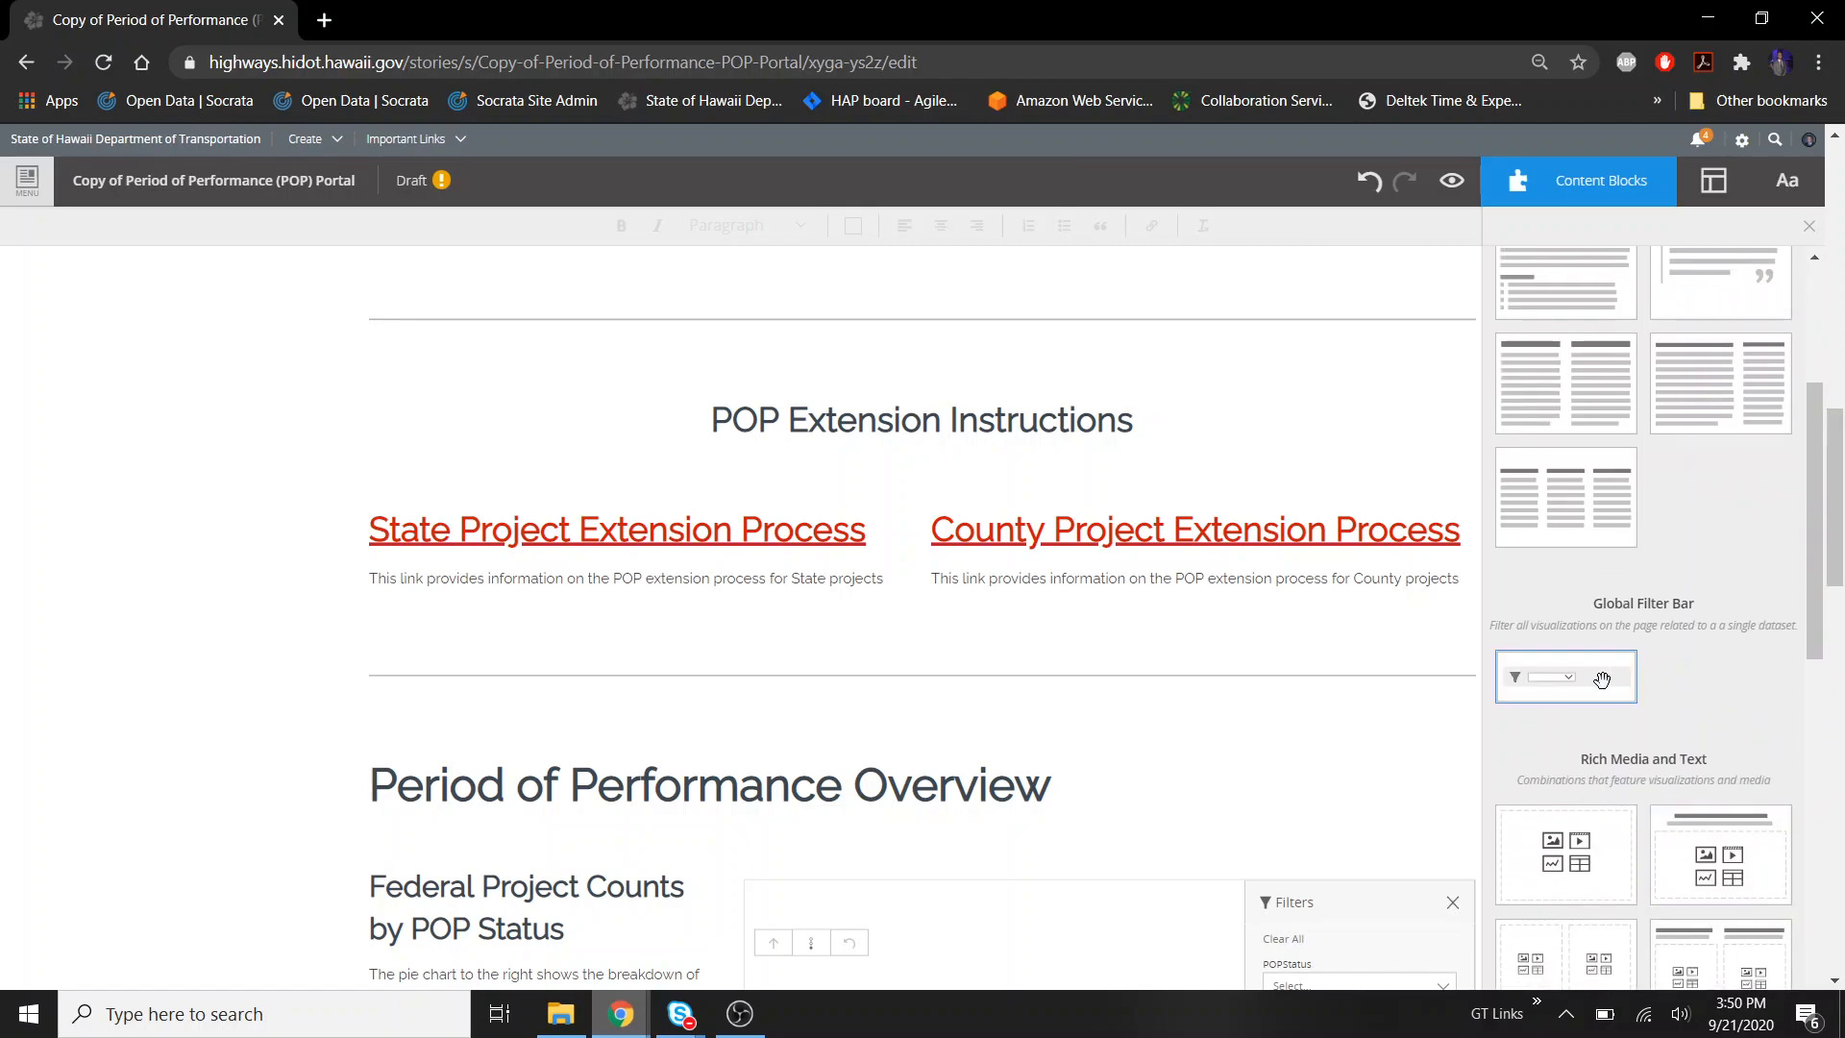
{"action": "left_click_drag", "start_coordinate": [1596, 680], "coordinate": [1157, 749]}
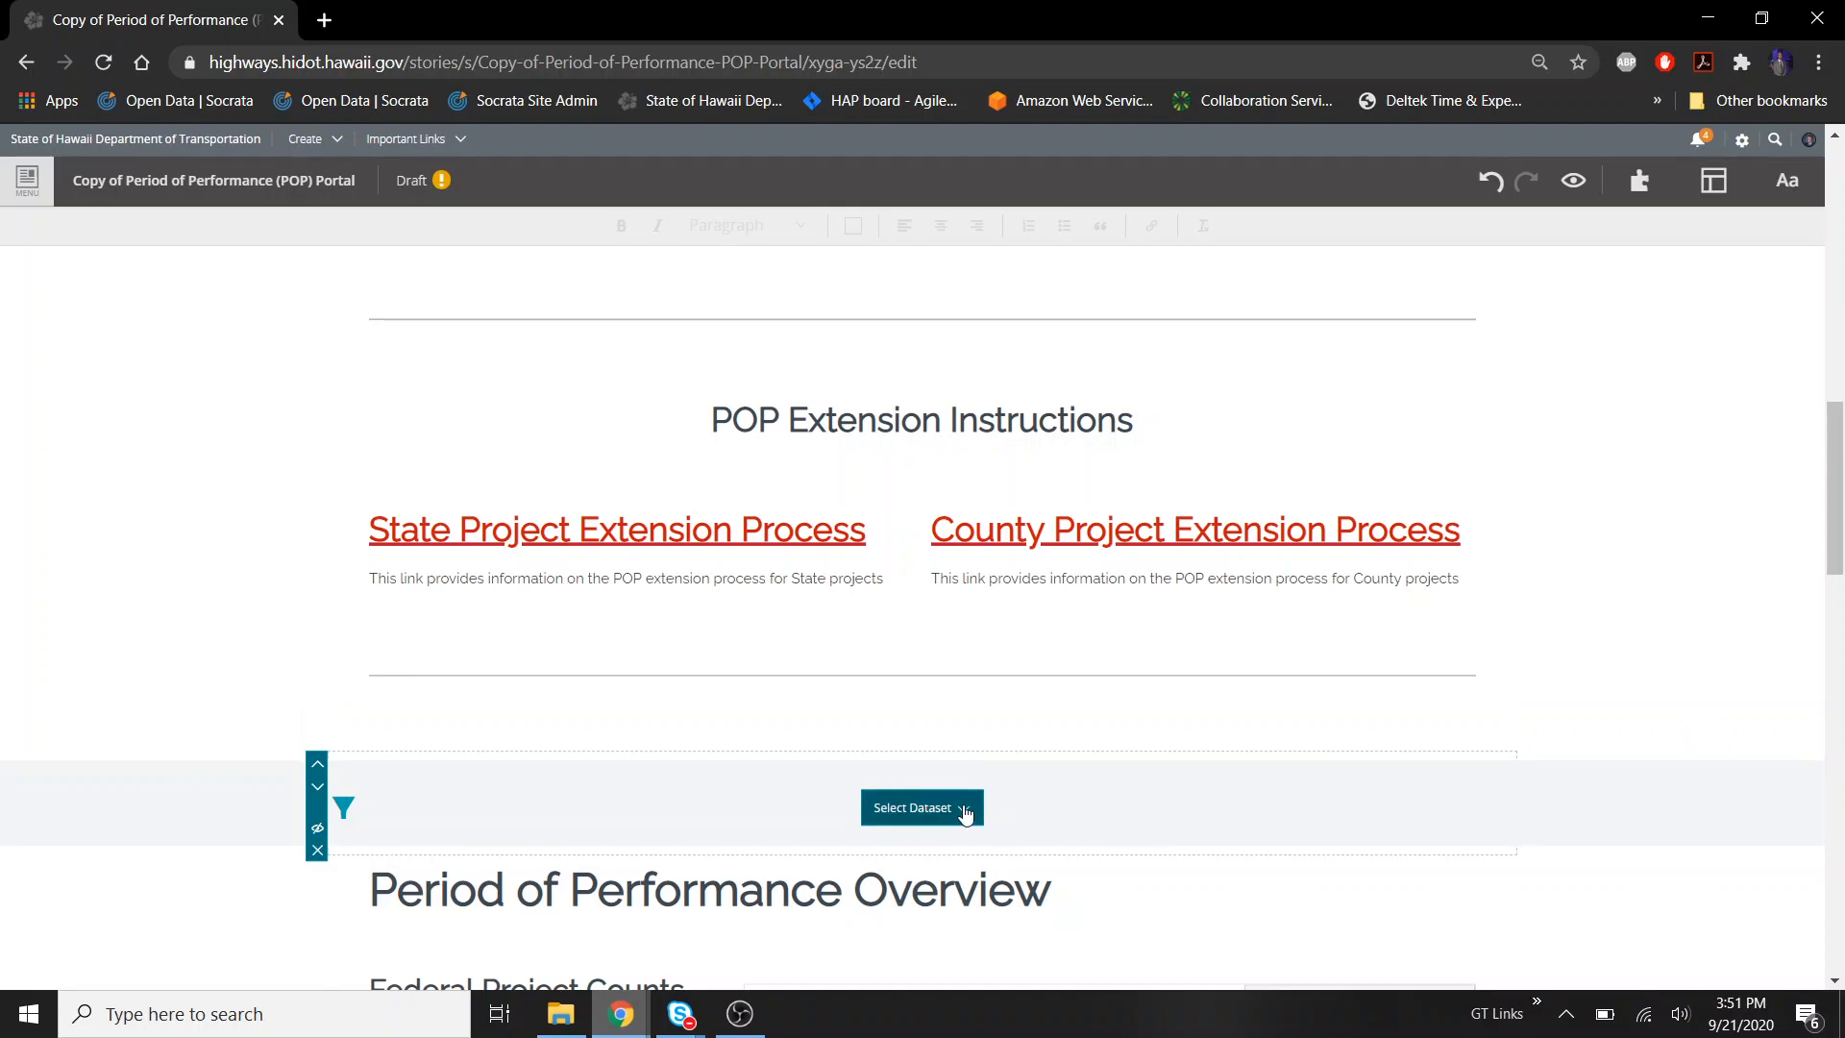
Set the filter bar's dataset from the story, using the source dataset of the Federal Project Counts by POP Status pie chart
{"action": "left_click", "coordinate": [963, 810]}
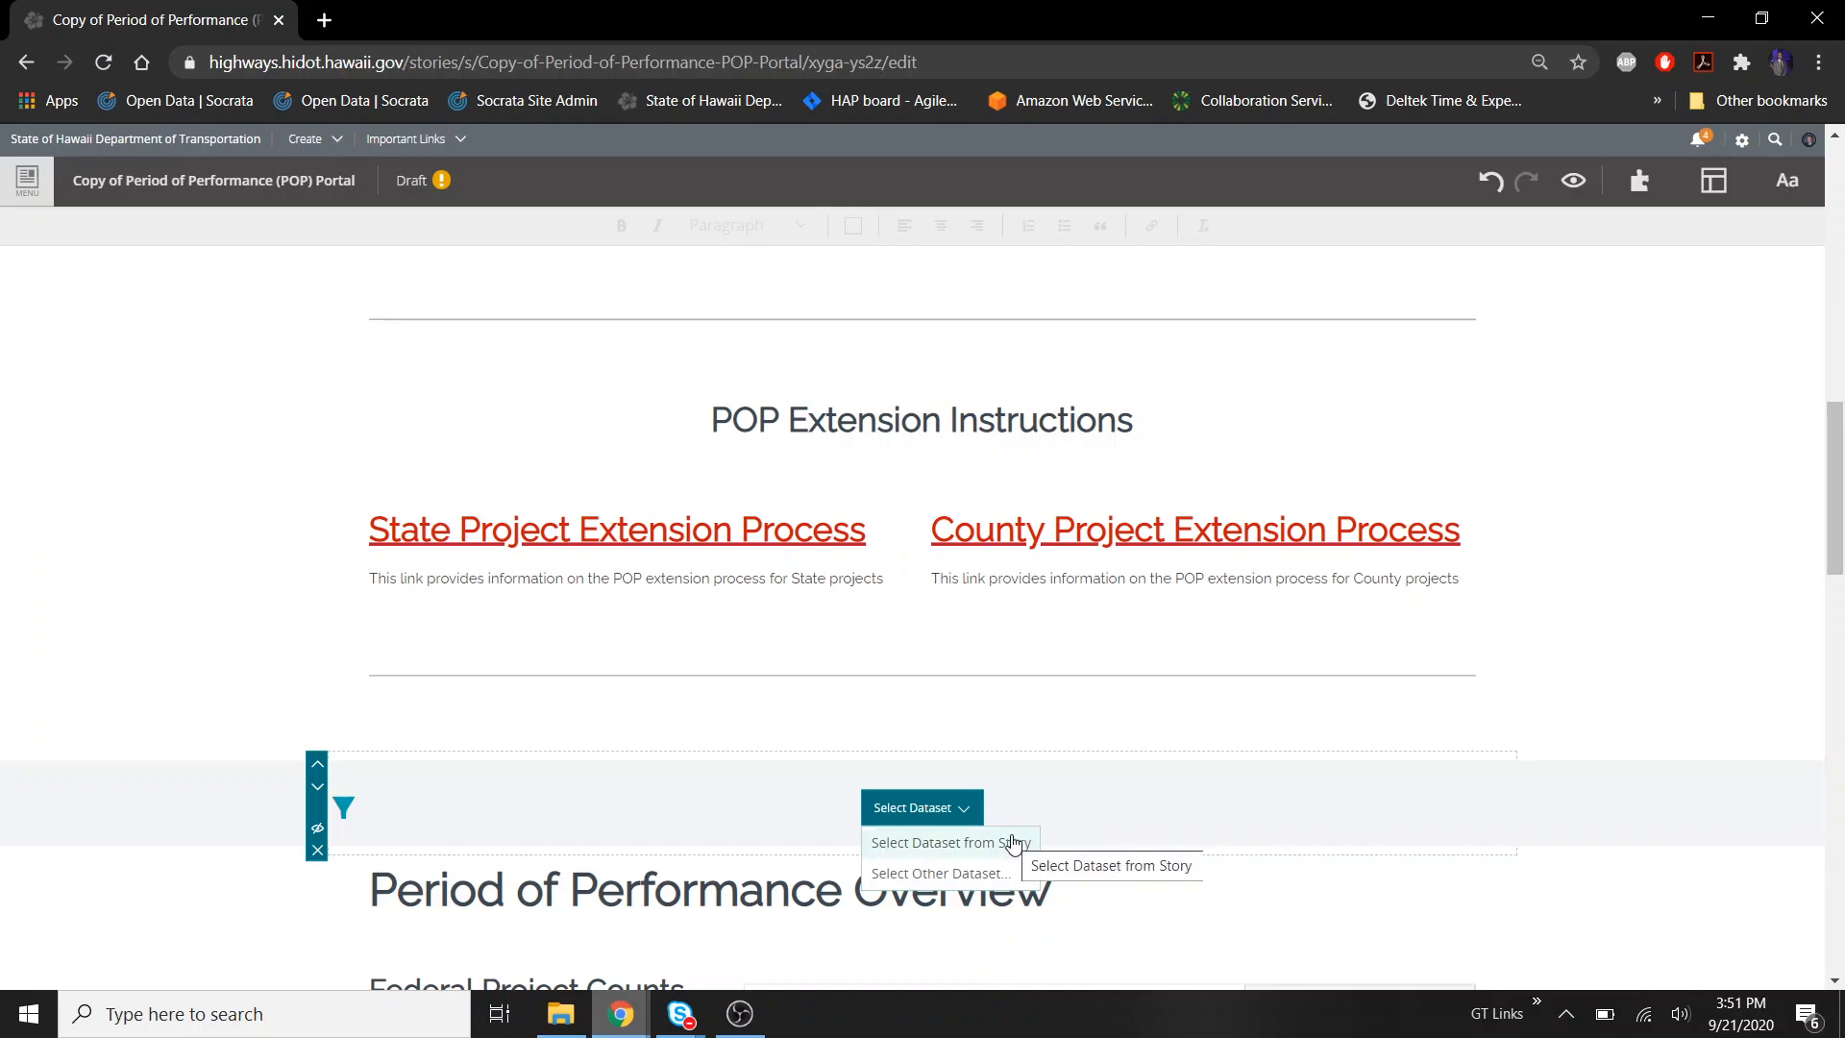
{"action": "left_click", "coordinate": [977, 851]}
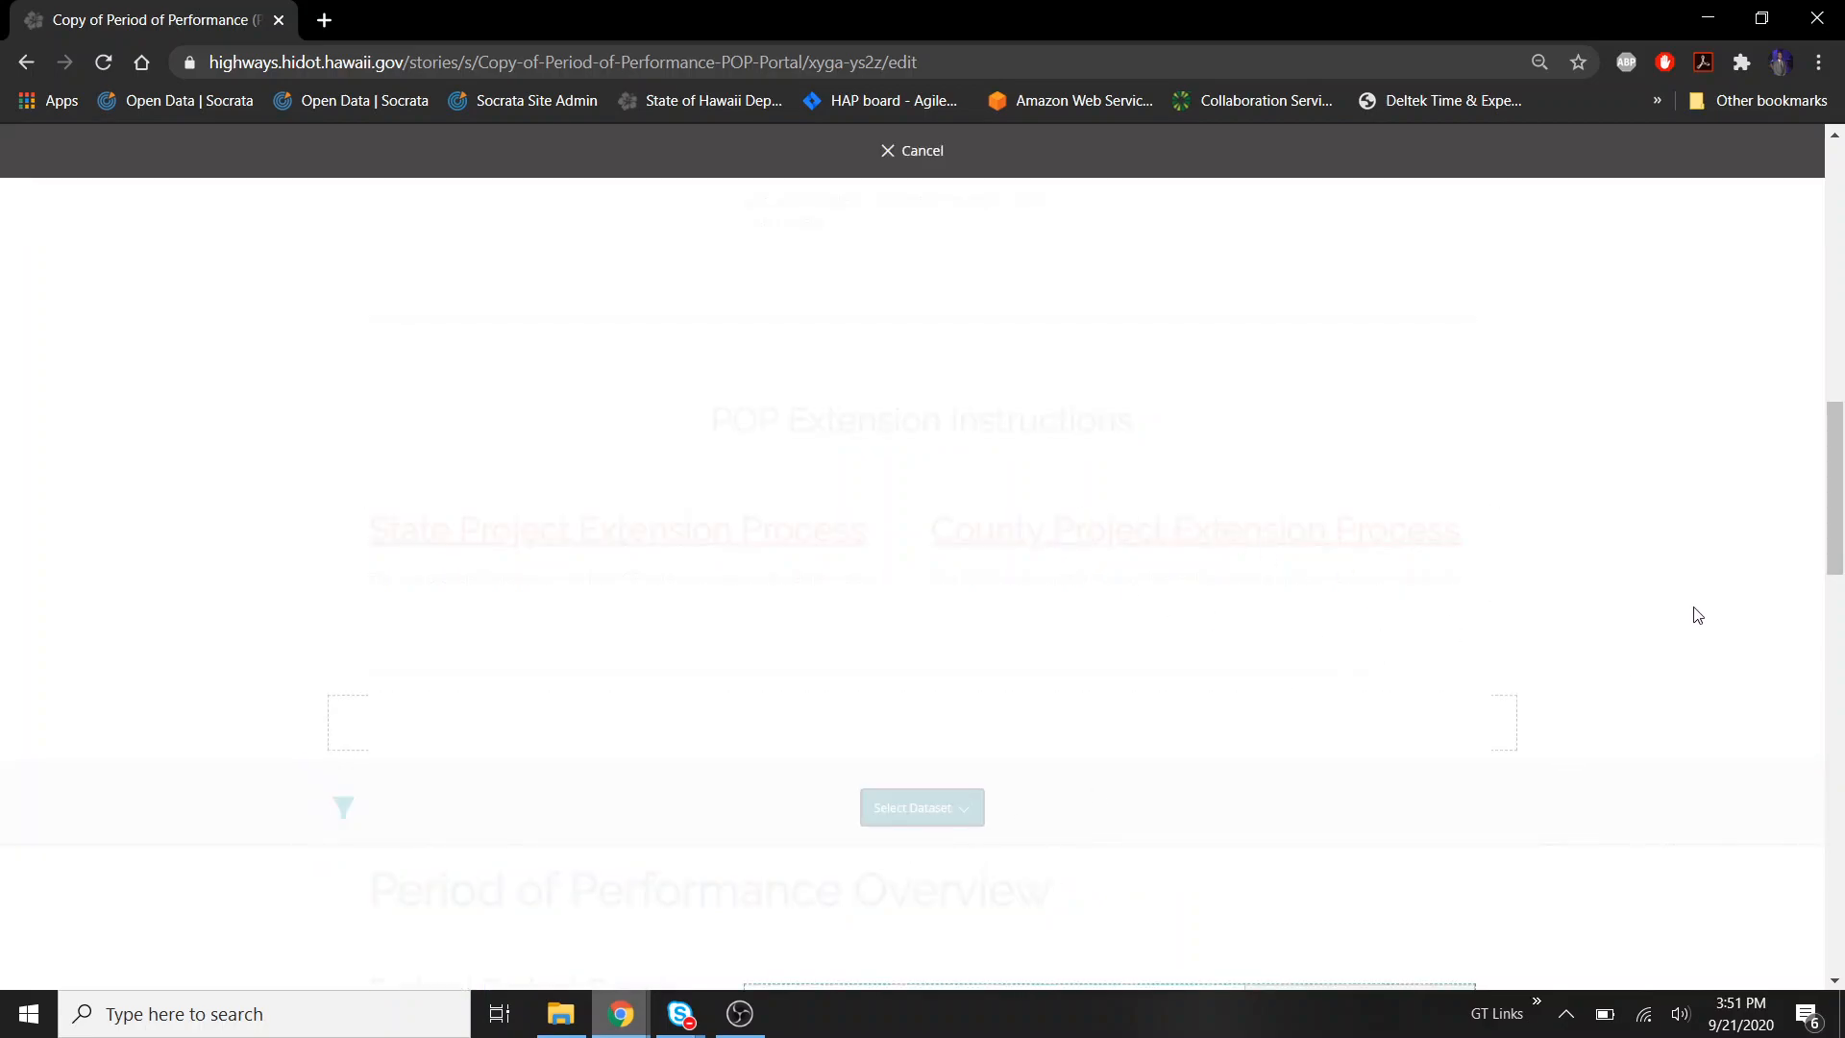
{"action": "left_click_drag", "start_coordinate": [1840, 480], "coordinate": [1828, 628]}
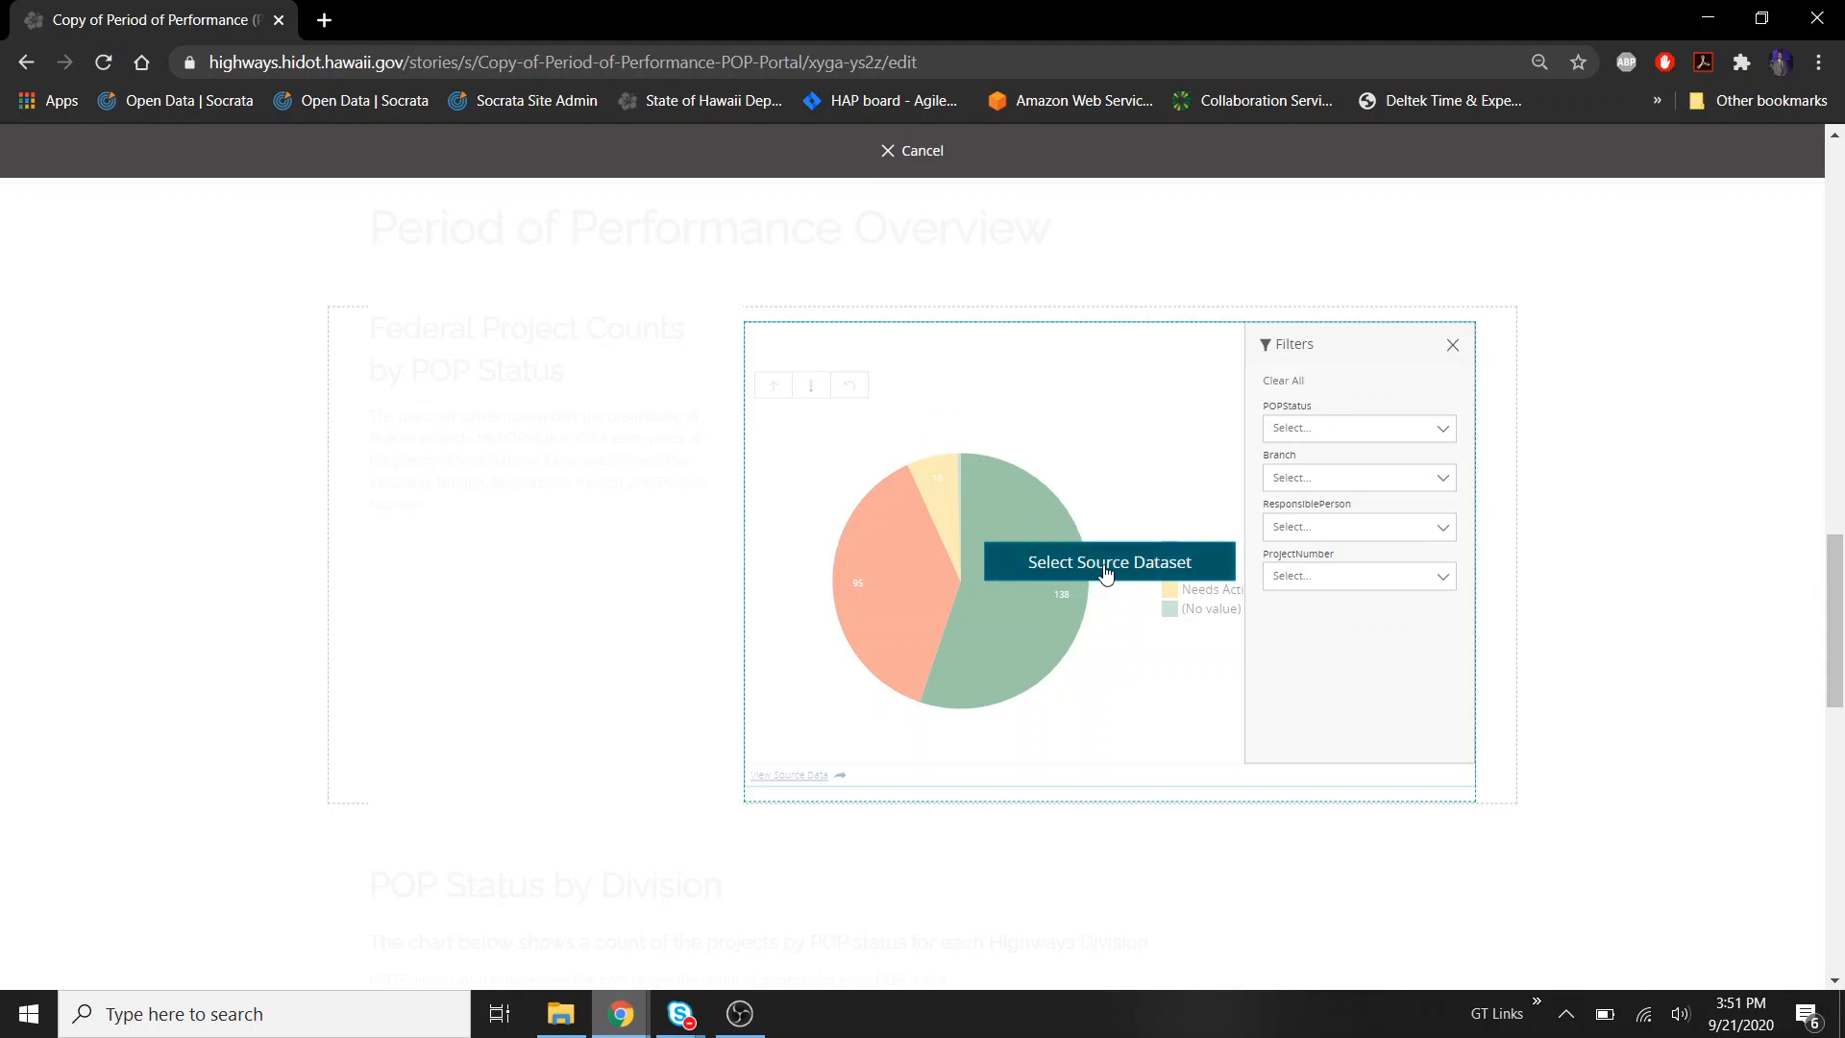
{"action": "mouse_move", "coordinate": [1837, 618]}
{"action": "left_mouse_down"}
{"action": "mouse_move", "coordinate": [1842, 869]}
{"action": "mouse_move", "coordinate": [1840, 598]}
{"action": "left_mouse_up"}
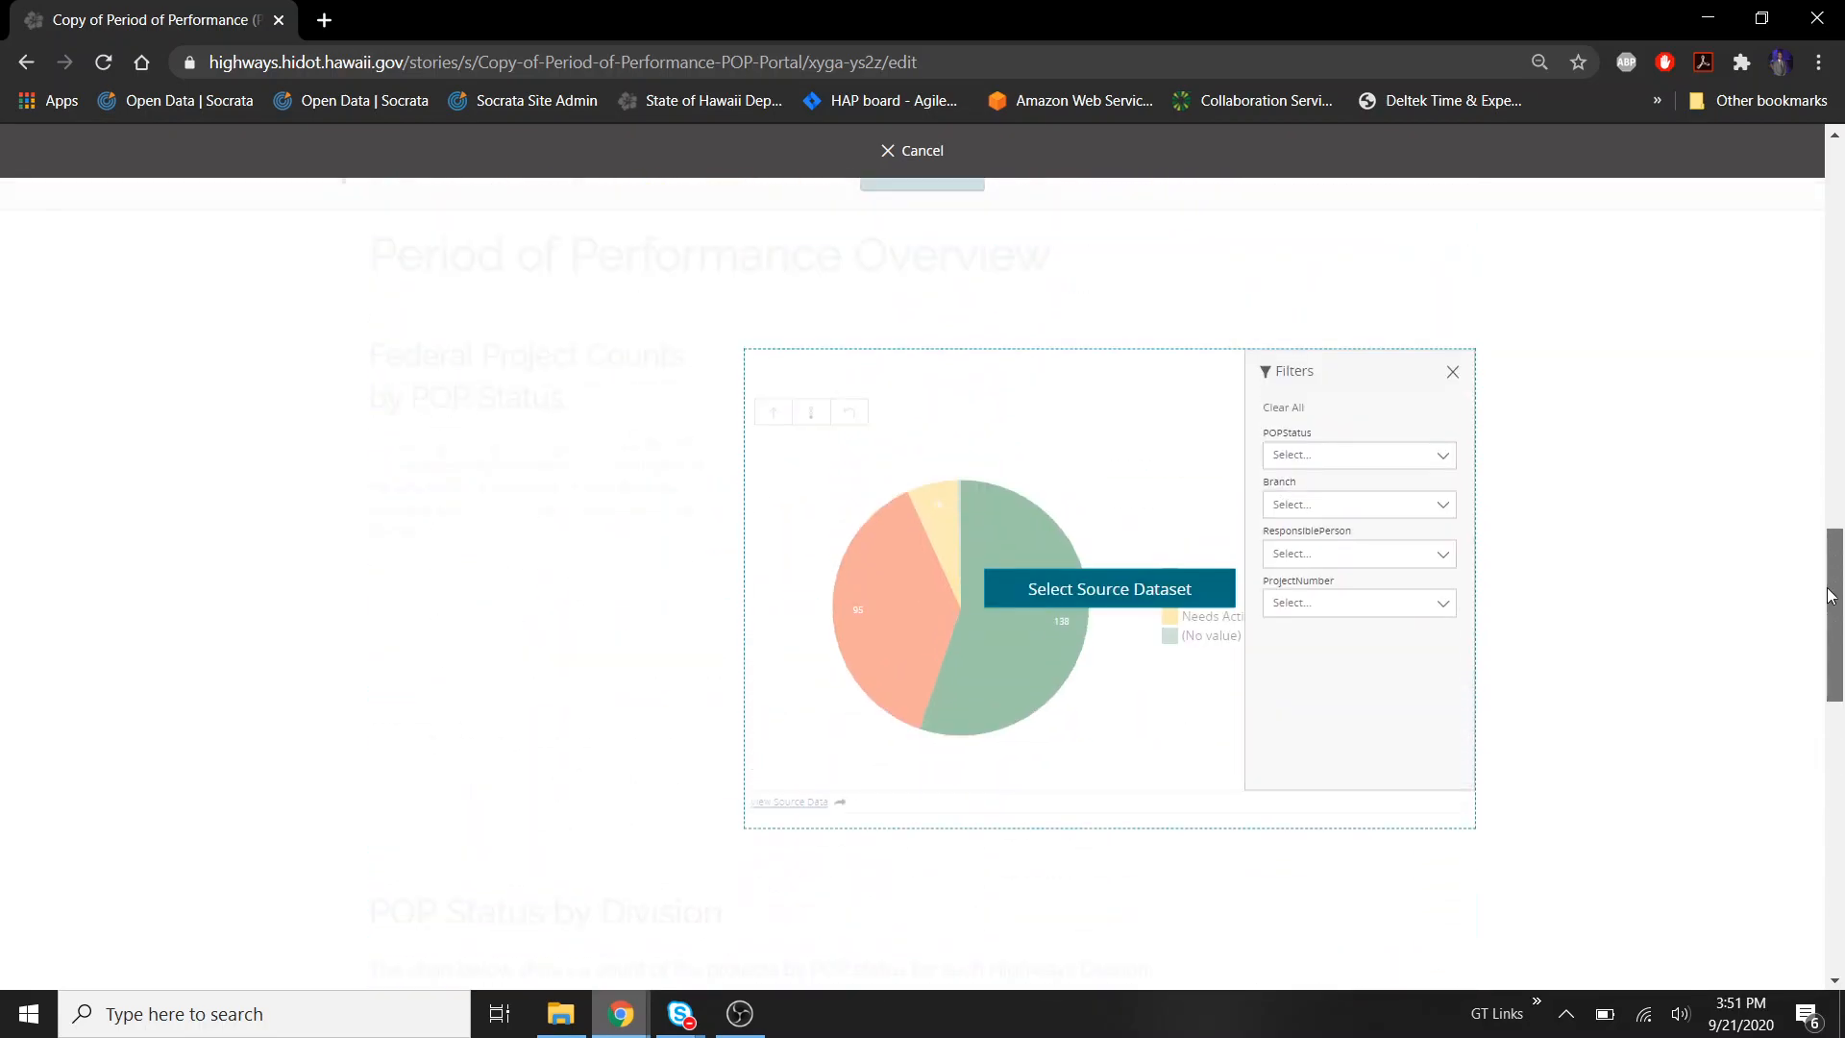
{"action": "left_click", "coordinate": [1163, 606]}
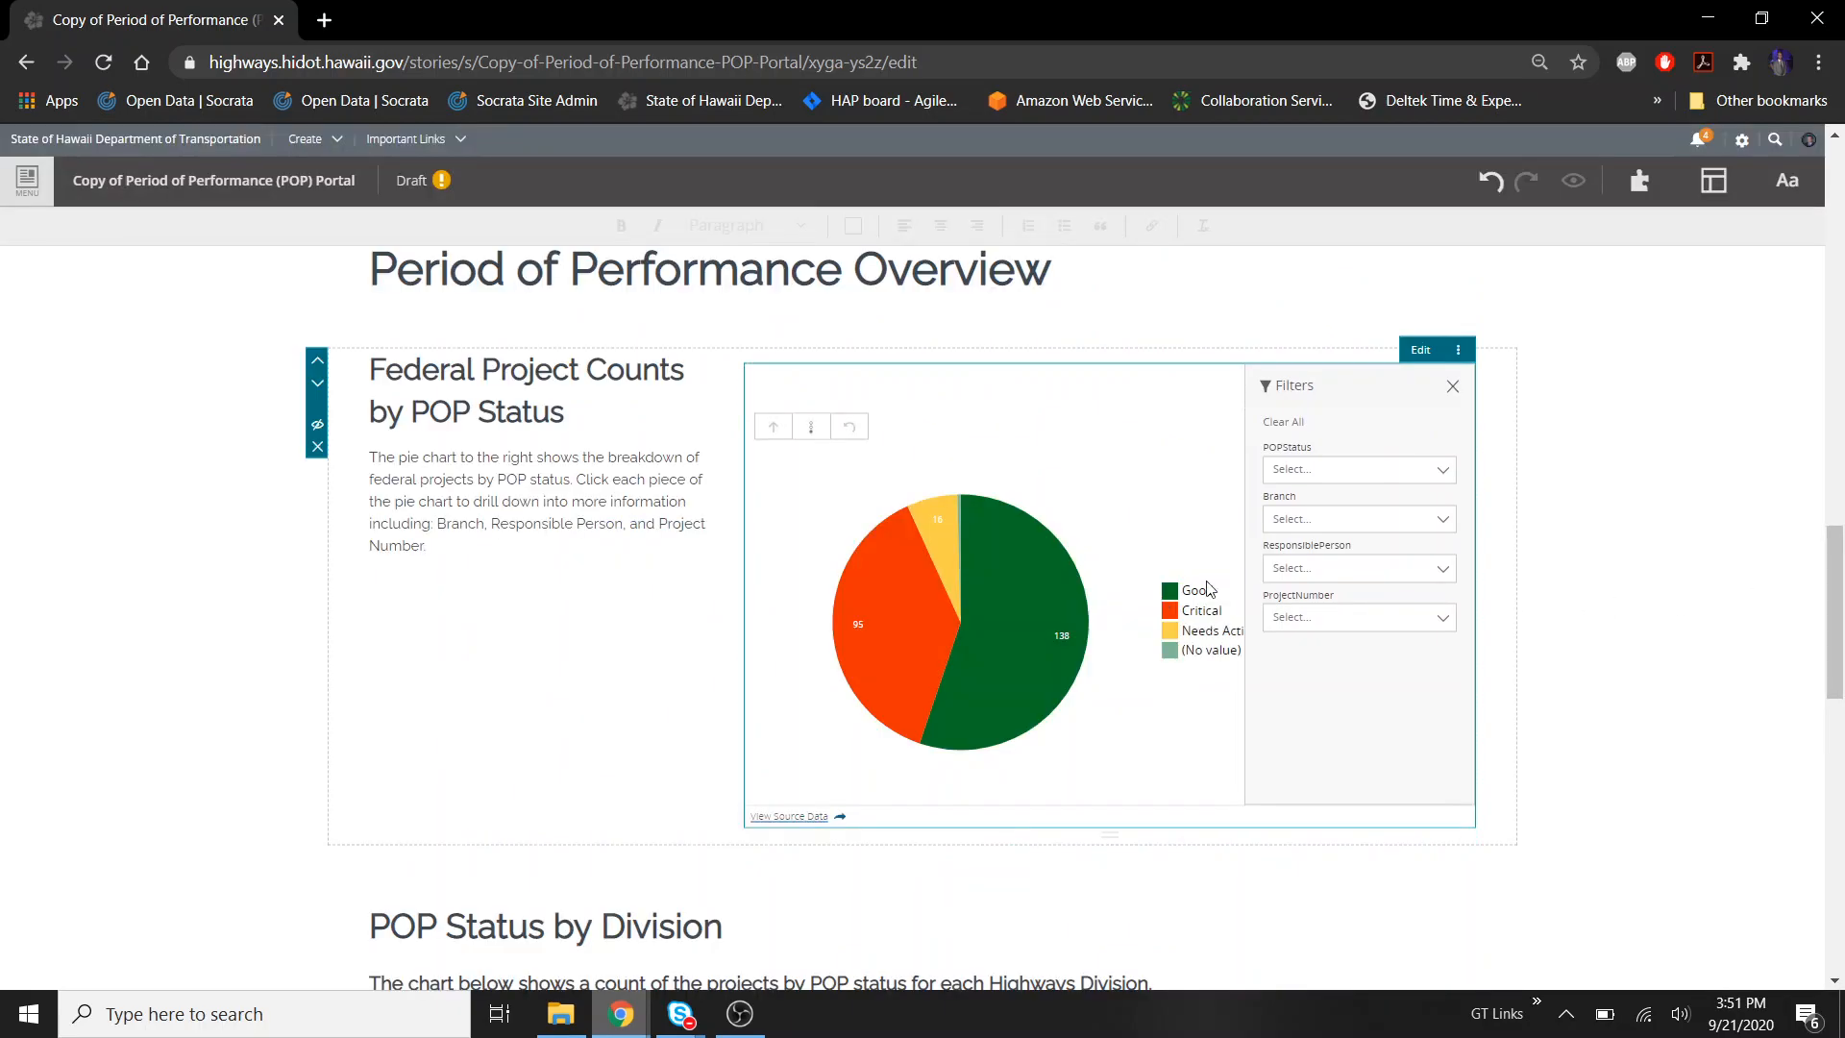
Add POPStatus and Branch filters to the global filter bar
{"action": "scroll", "coordinate": [1610, 562], "scroll_direction": "up", "scroll_amount": 3}
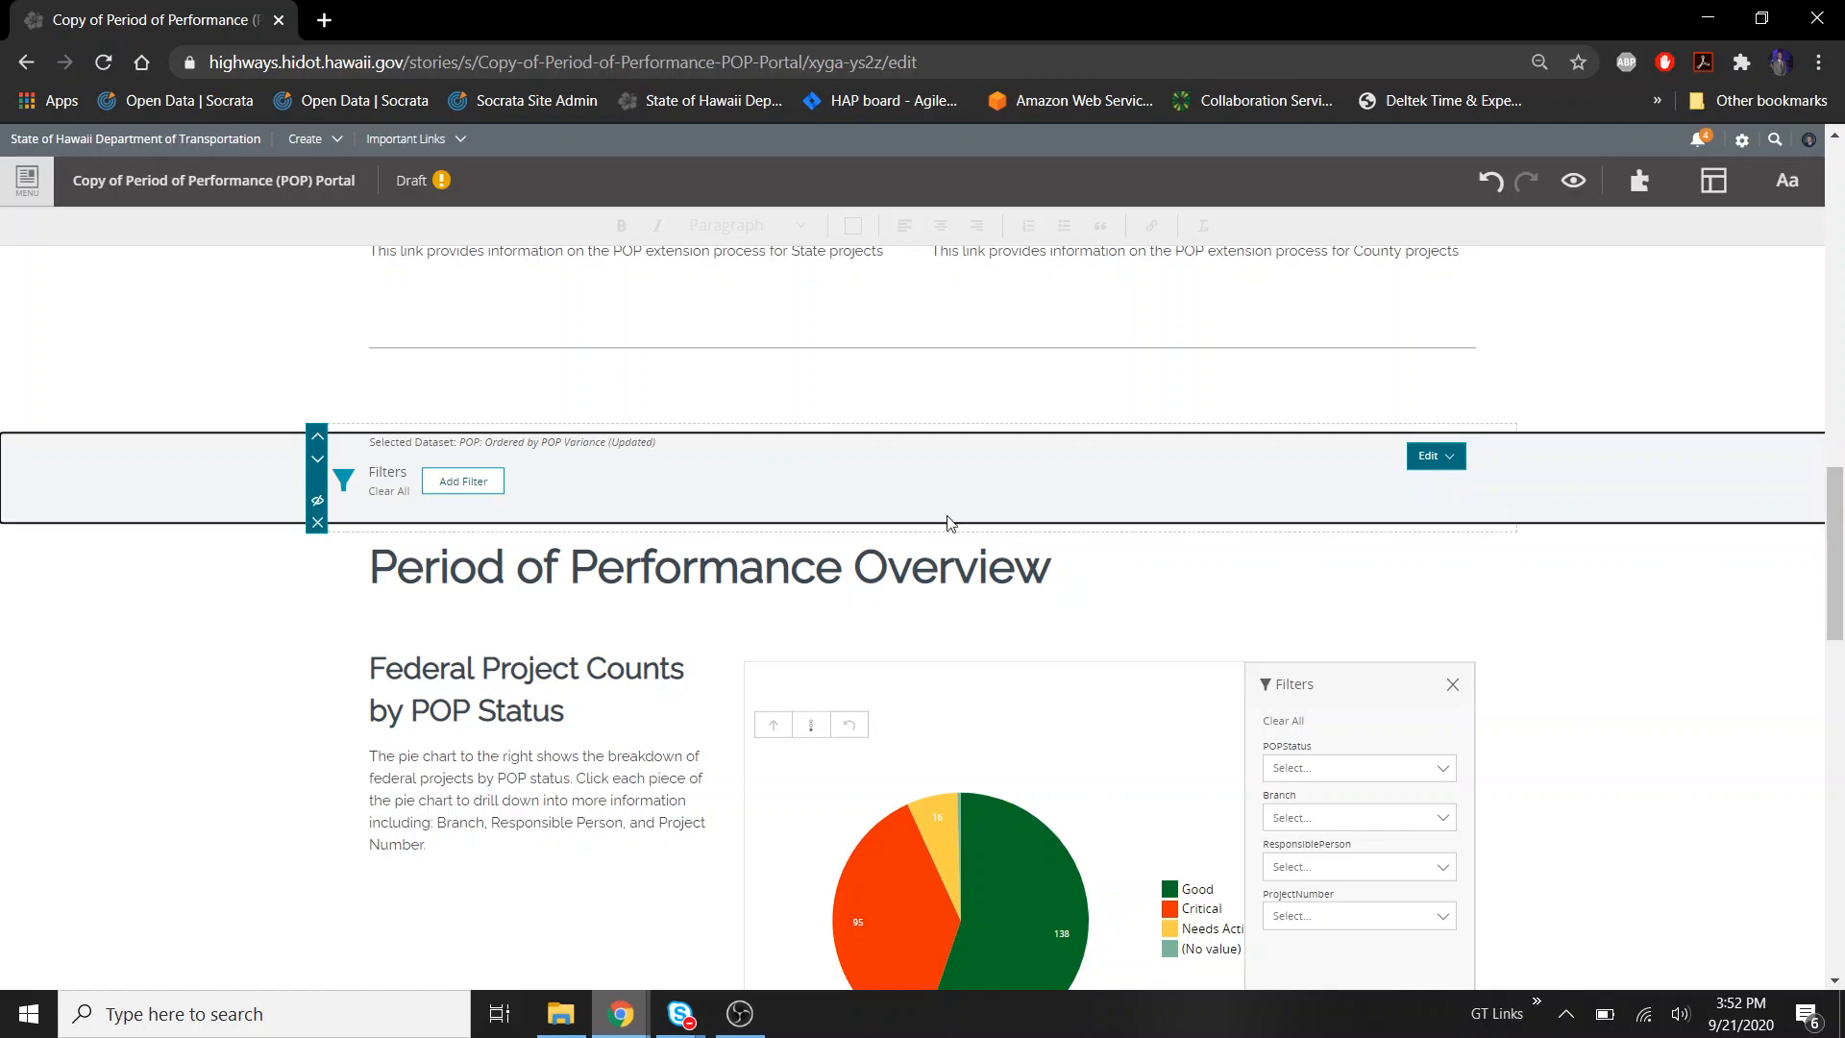
{"action": "scroll", "coordinate": [1615, 678], "scroll_direction": "down", "scroll_amount": 1}
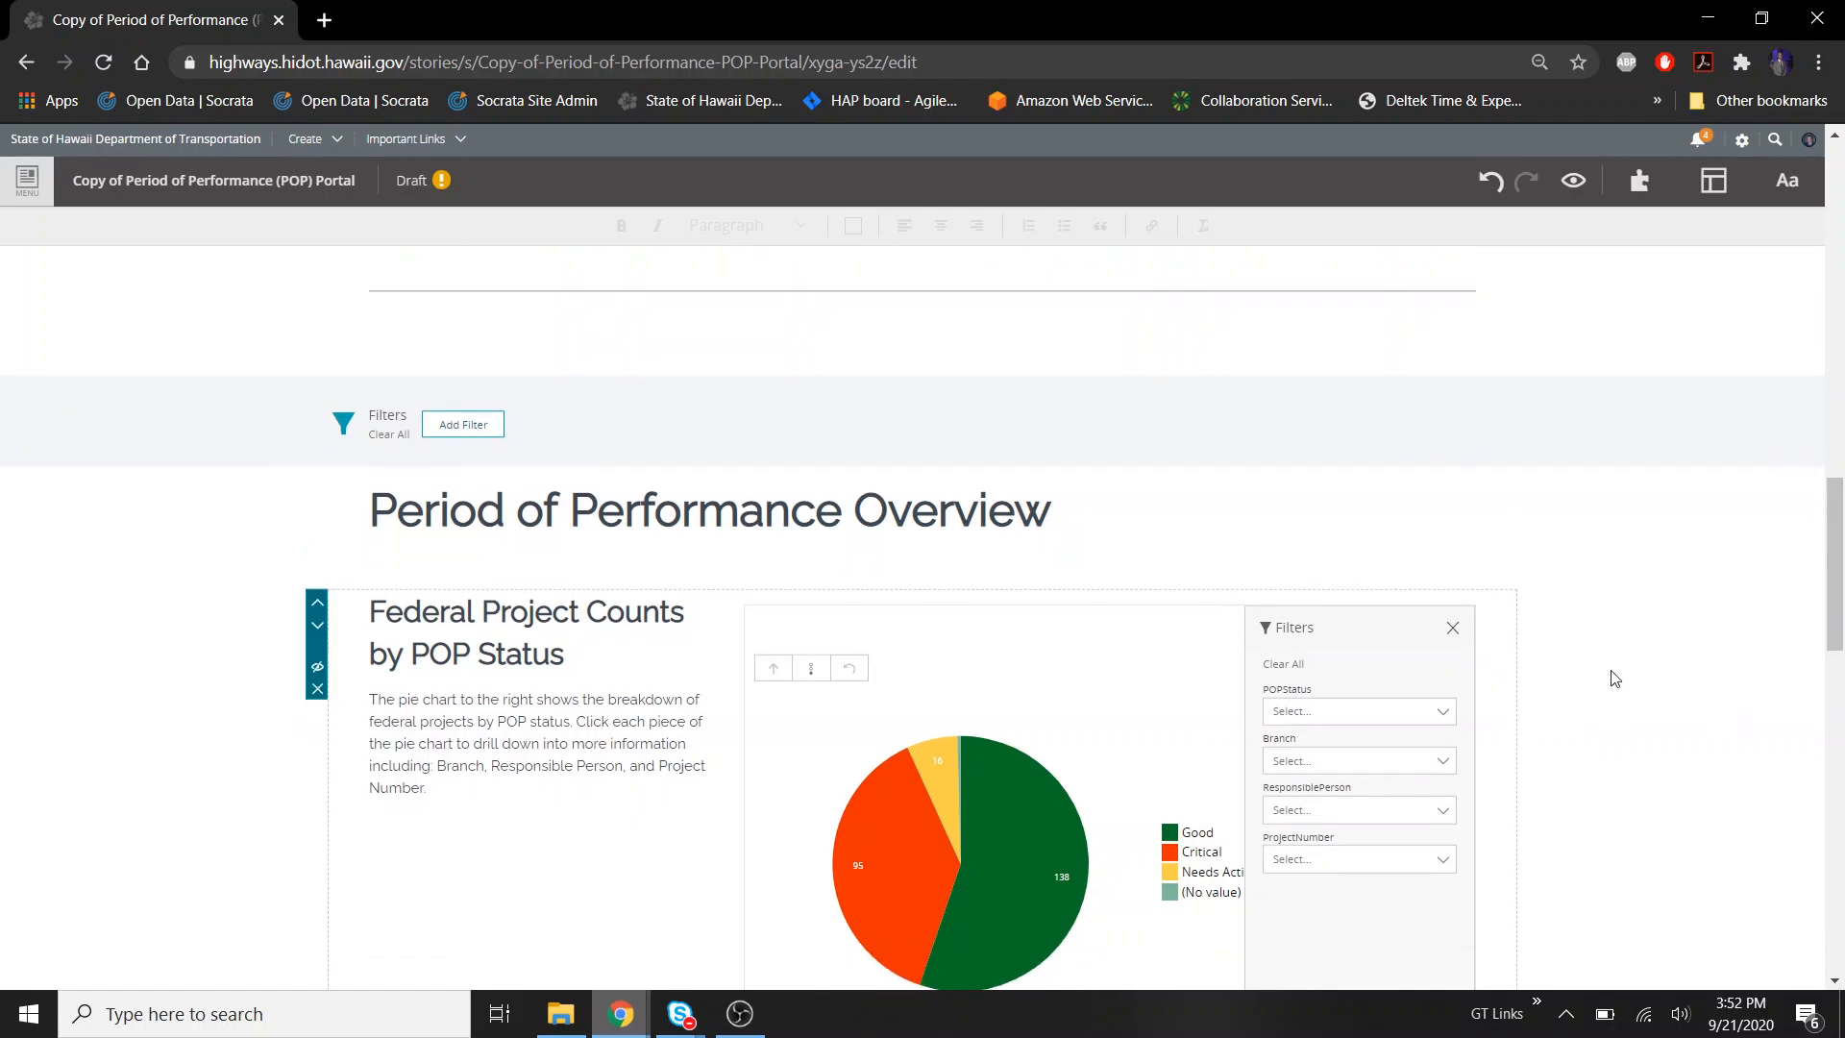
{"action": "scroll", "coordinate": [1614, 679], "scroll_direction": "down", "scroll_amount": 1}
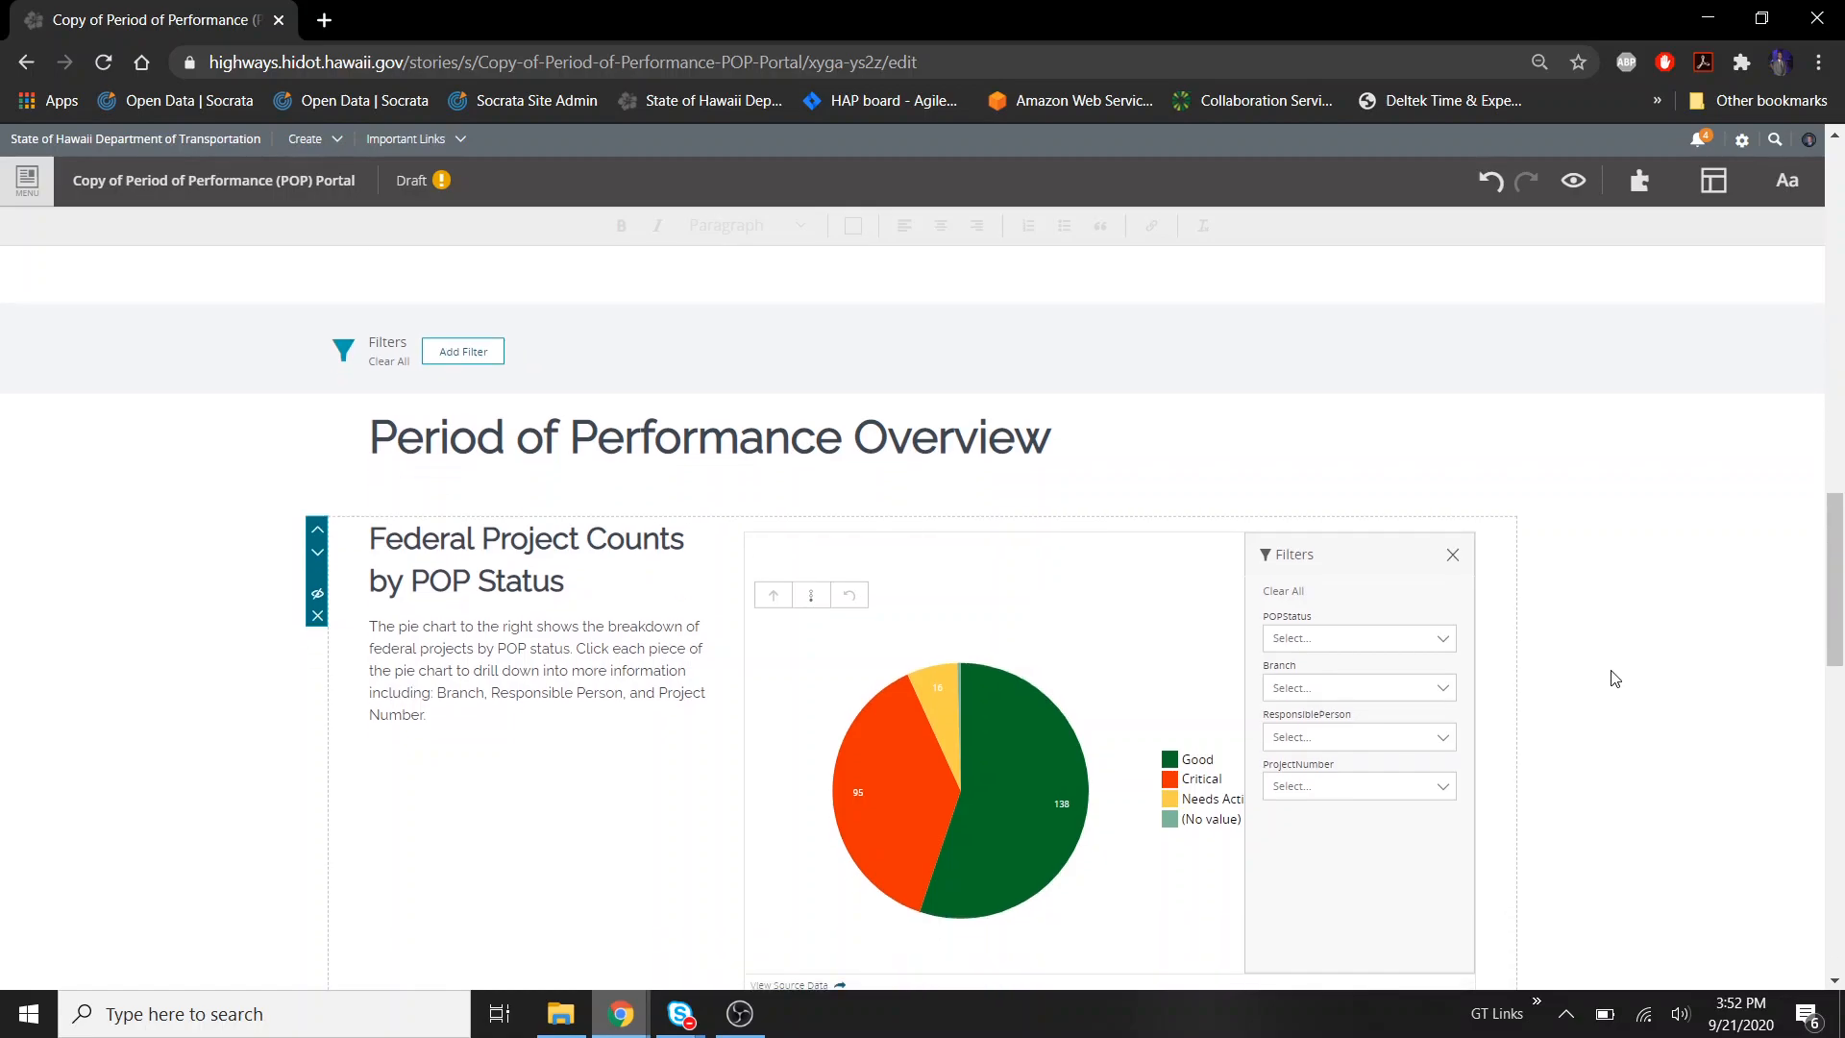
{"action": "scroll", "coordinate": [1614, 679], "scroll_direction": "down", "scroll_amount": 1}
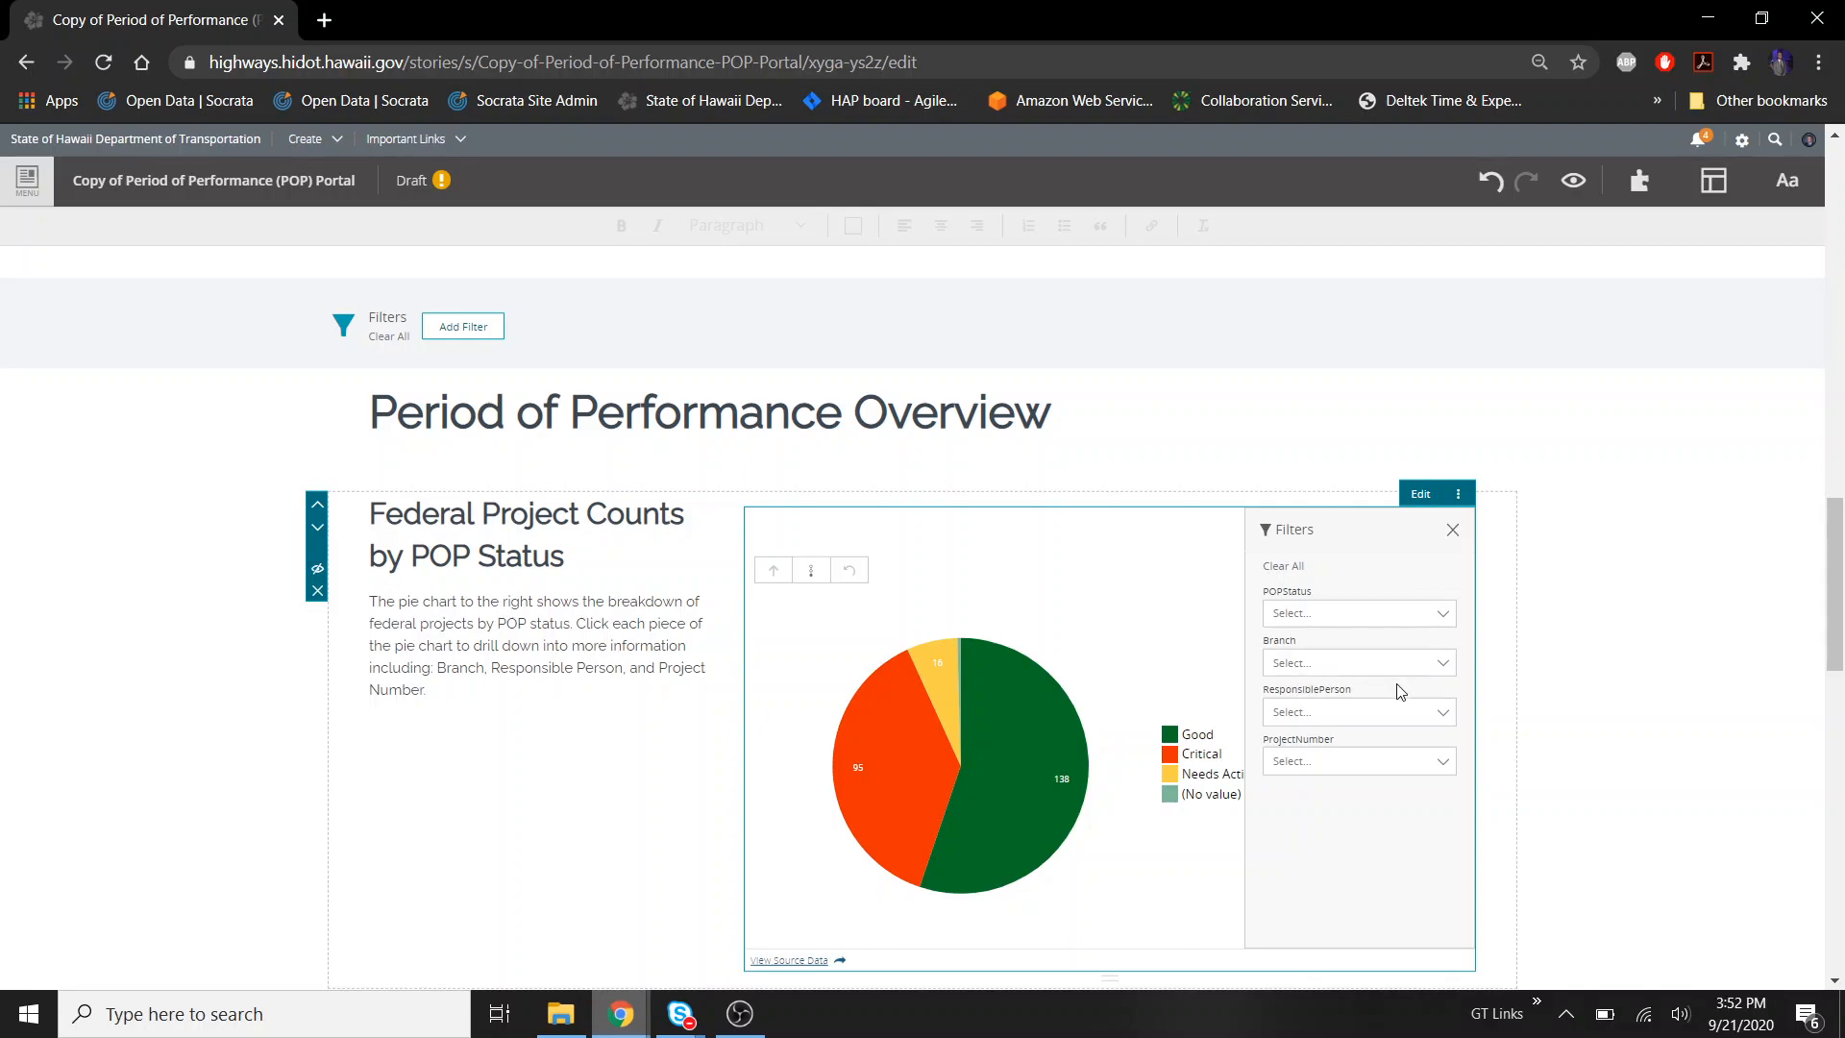
{"action": "left_click", "coordinate": [463, 326]}
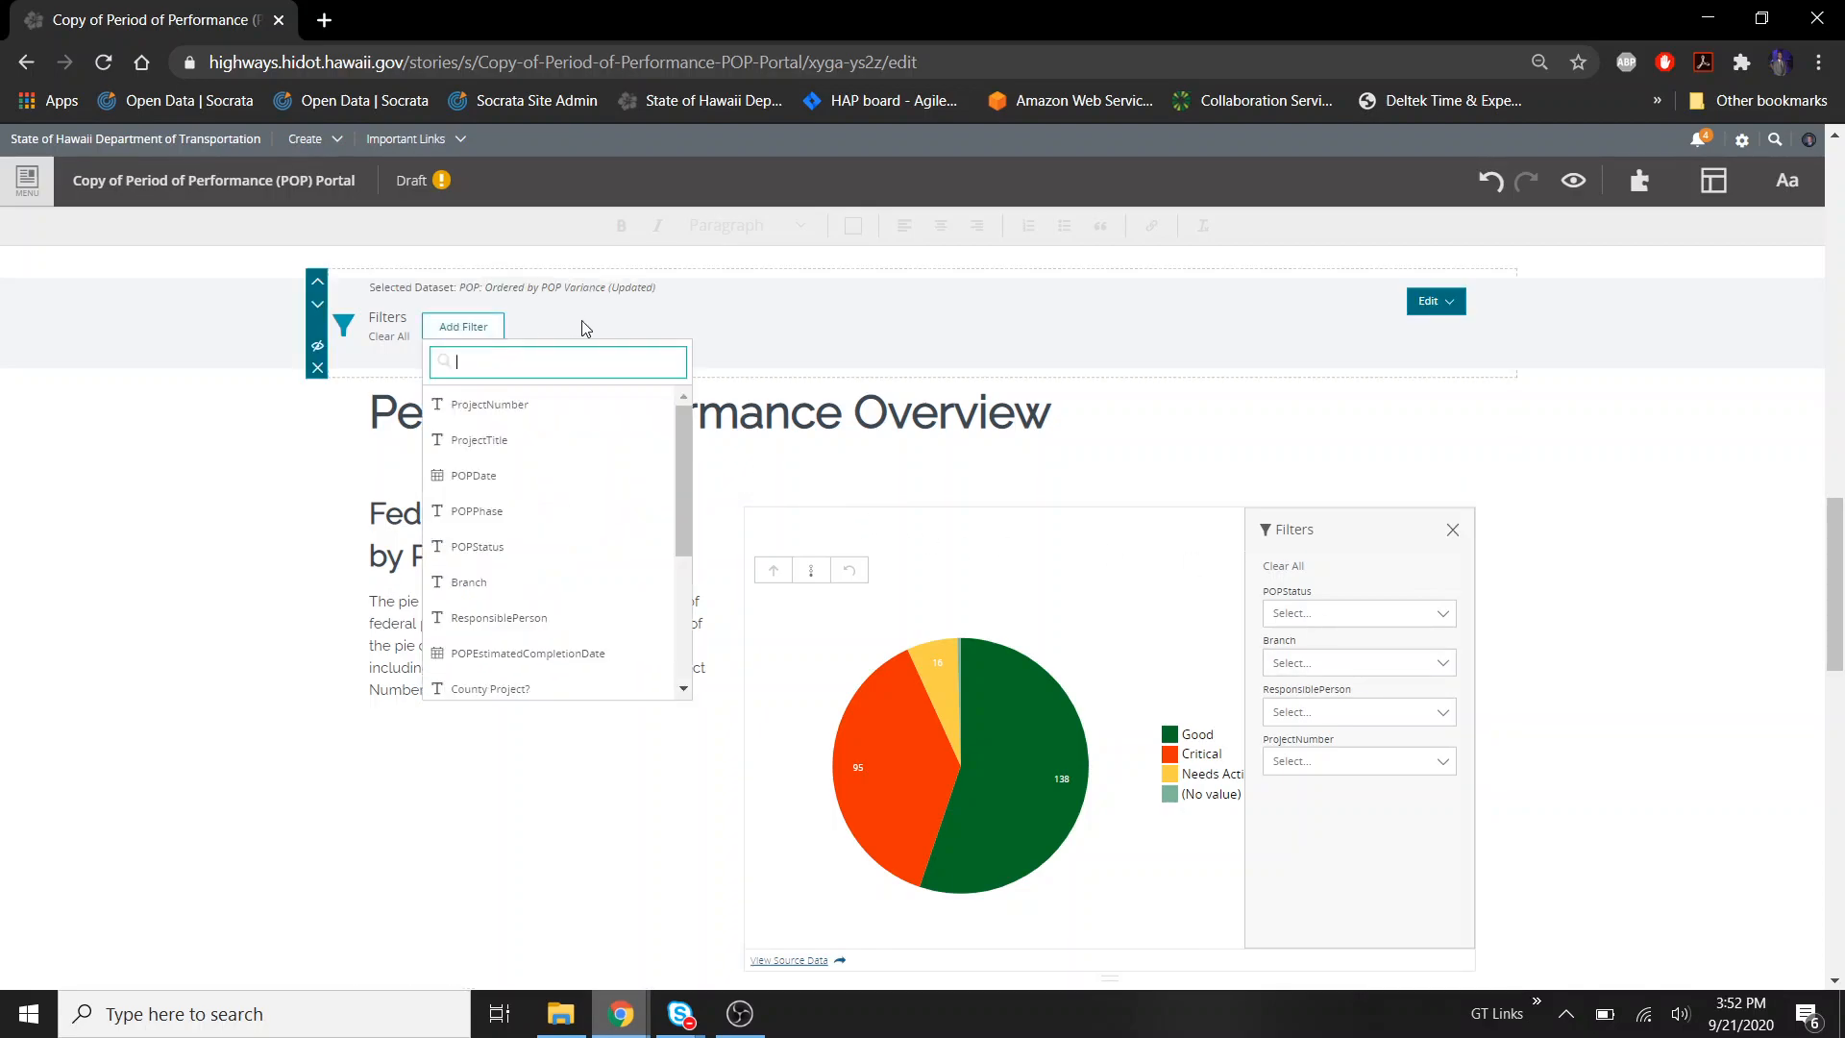
{"action": "type", "text": "popsta"}
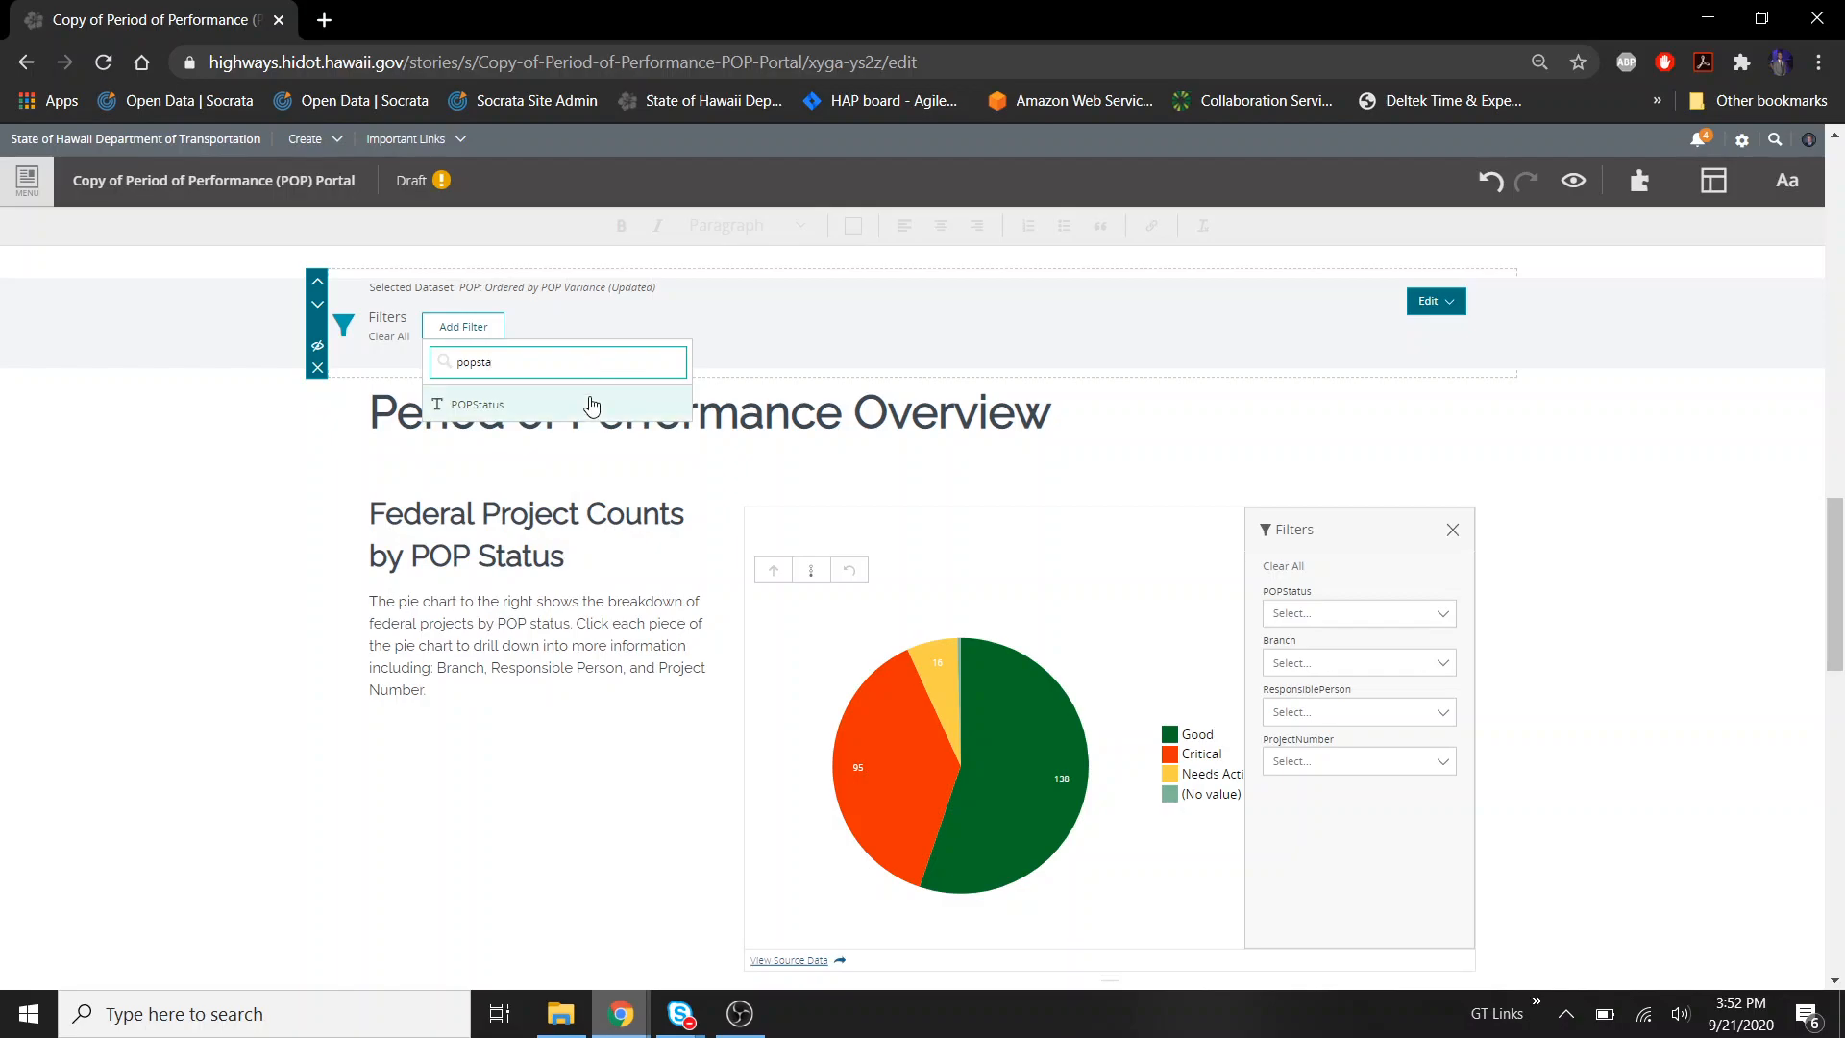
{"action": "left_click", "coordinate": [606, 402]}
{"action": "left_click", "coordinate": [477, 333]}
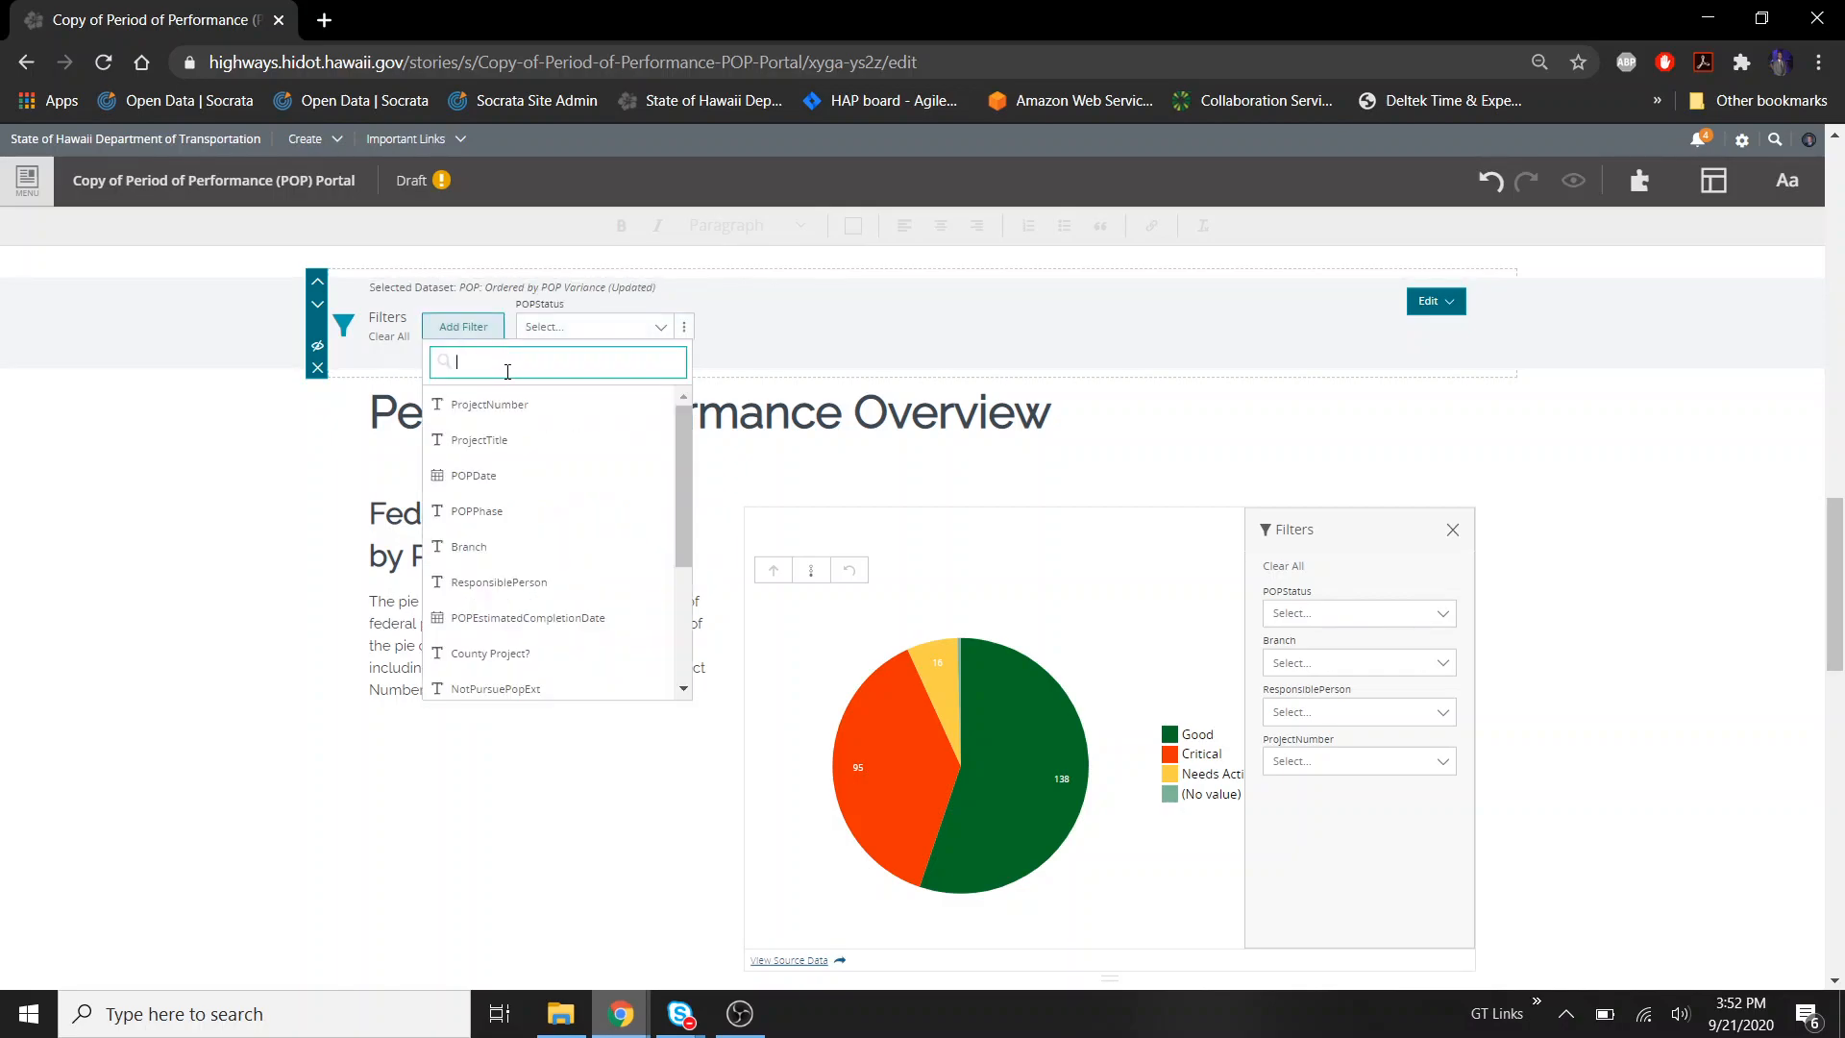
{"action": "type", "text": "branch"}
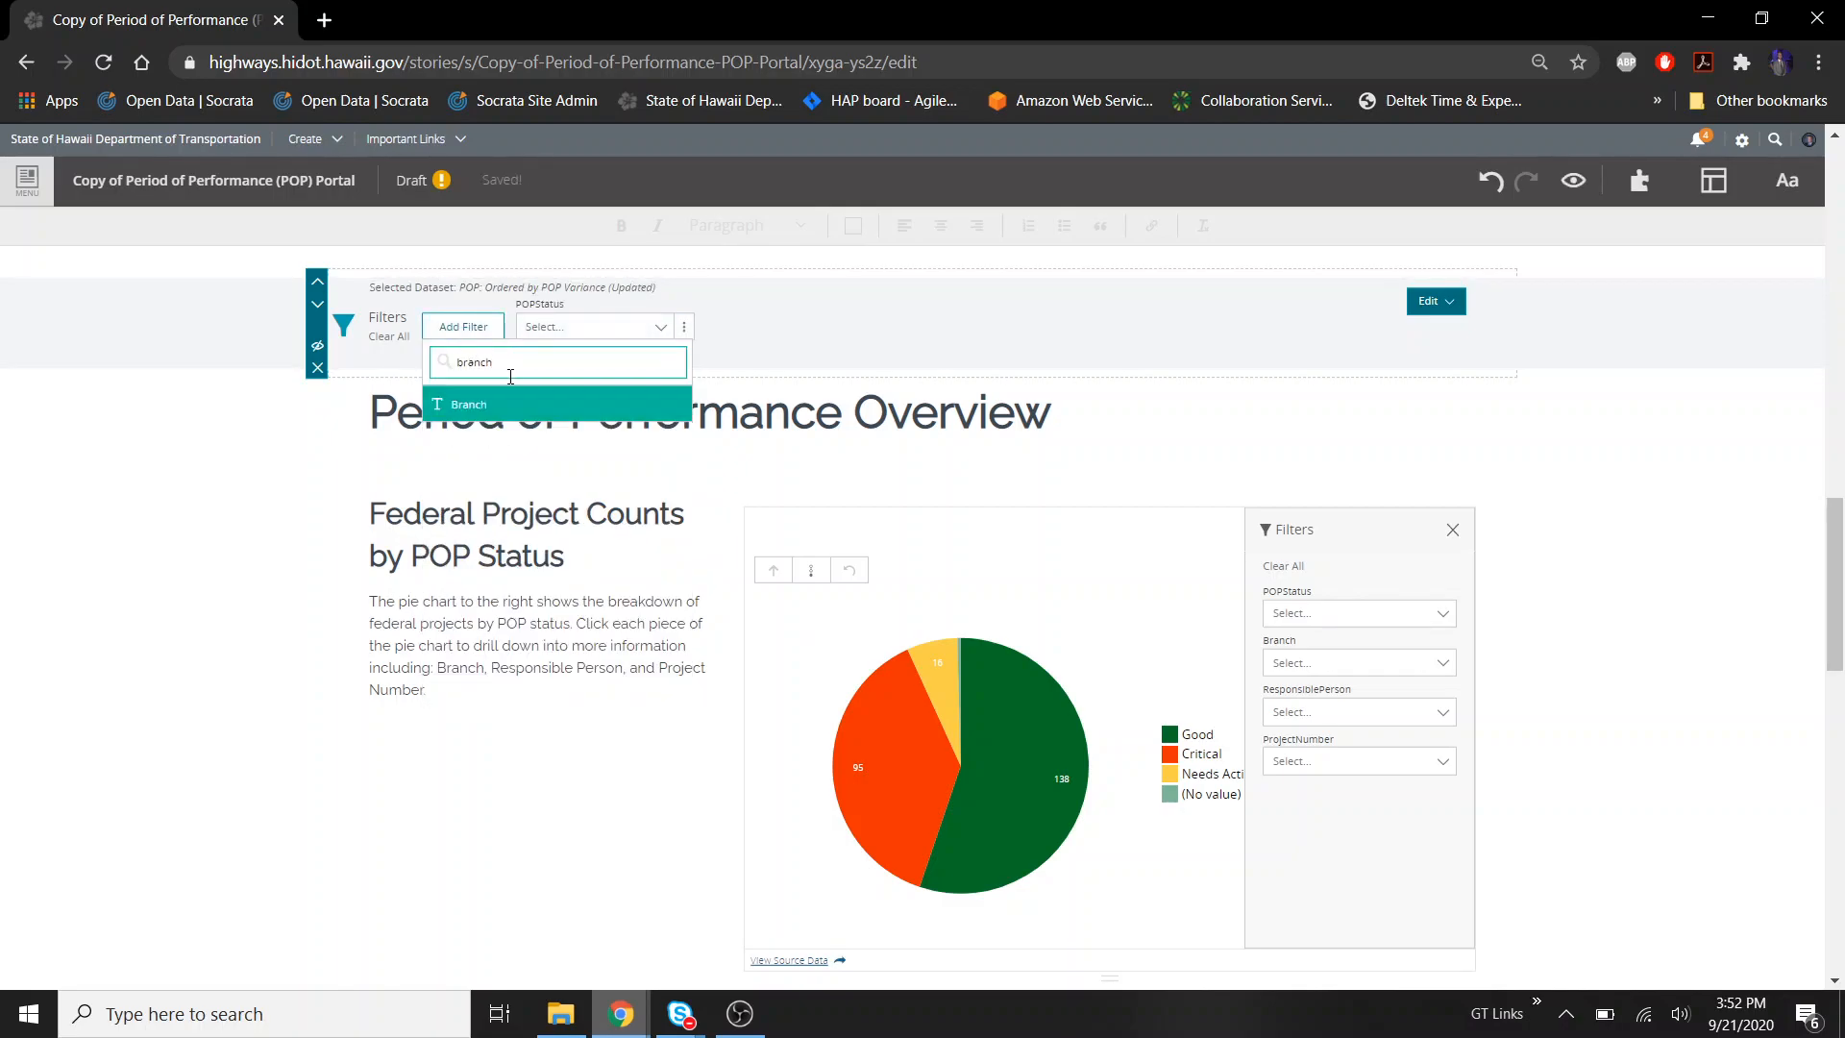
{"action": "left_click", "coordinate": [509, 404]}
Add ResponsiblePerson and ProjectNumber filters to the global filter bar
{"action": "left_click", "coordinate": [480, 329]}
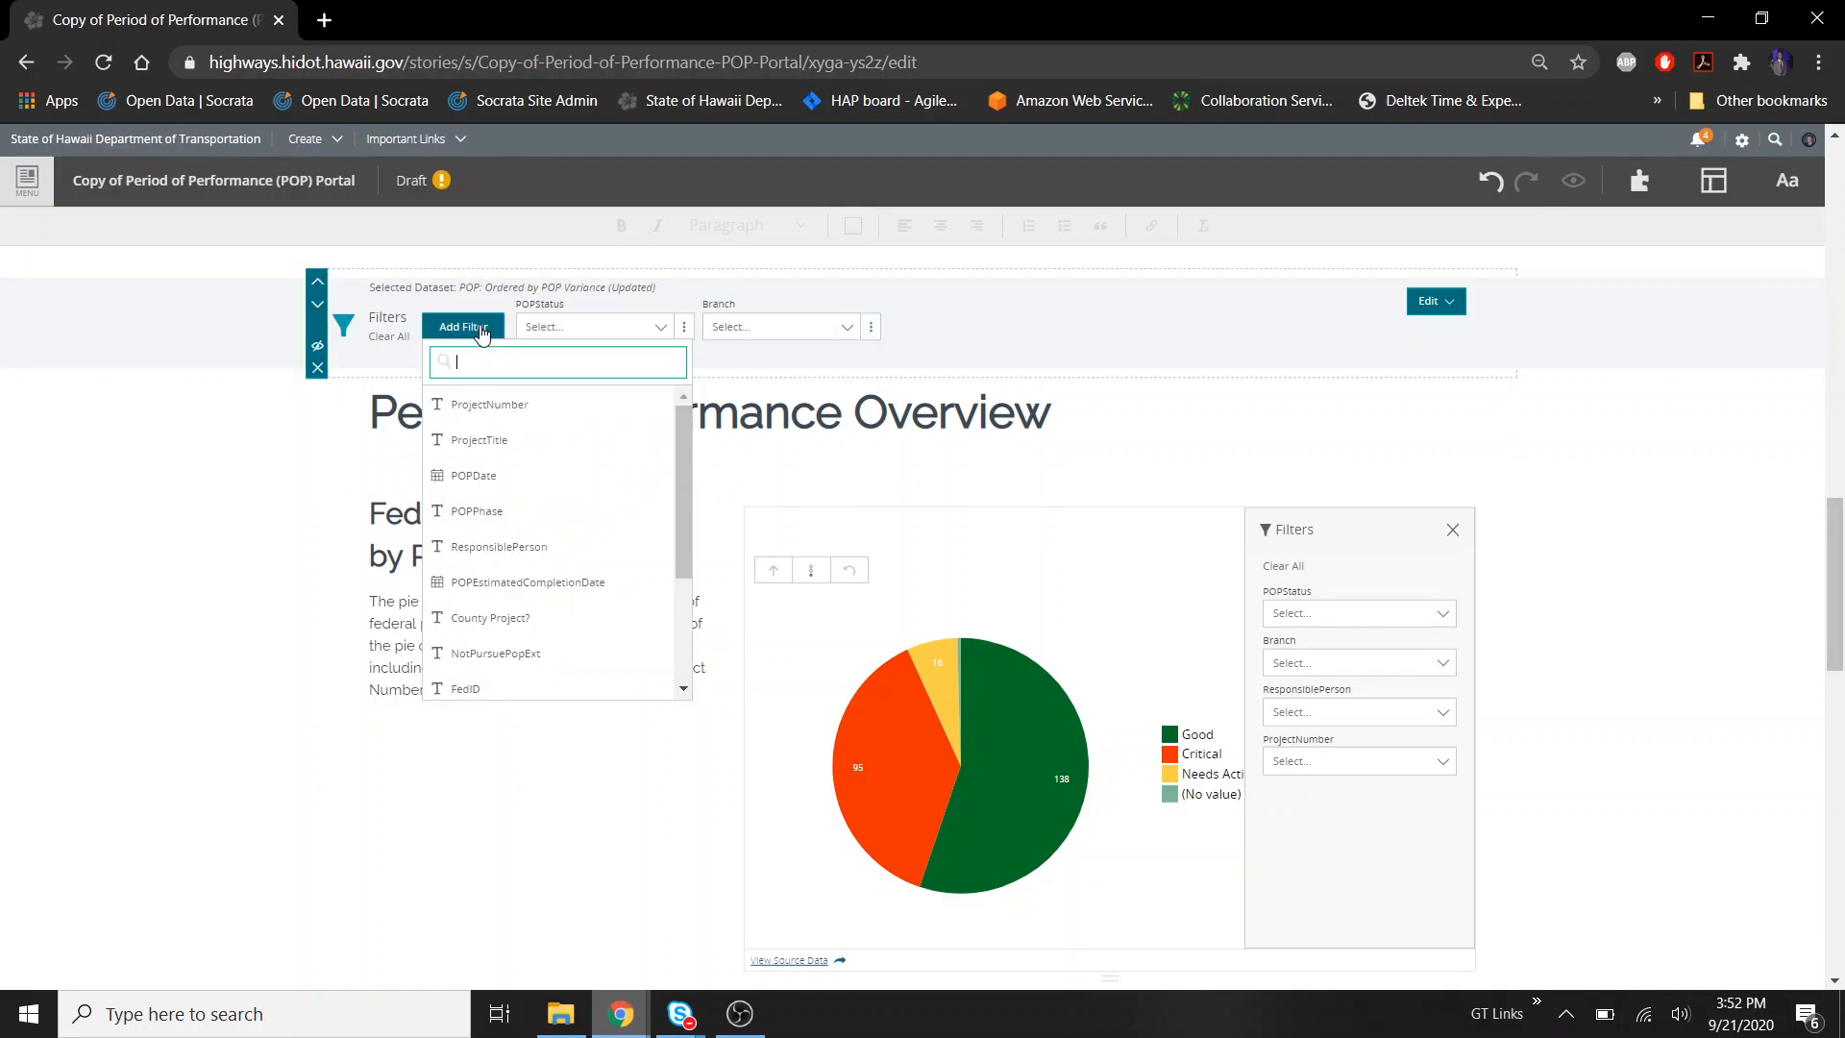
{"action": "type", "text": "respon"}
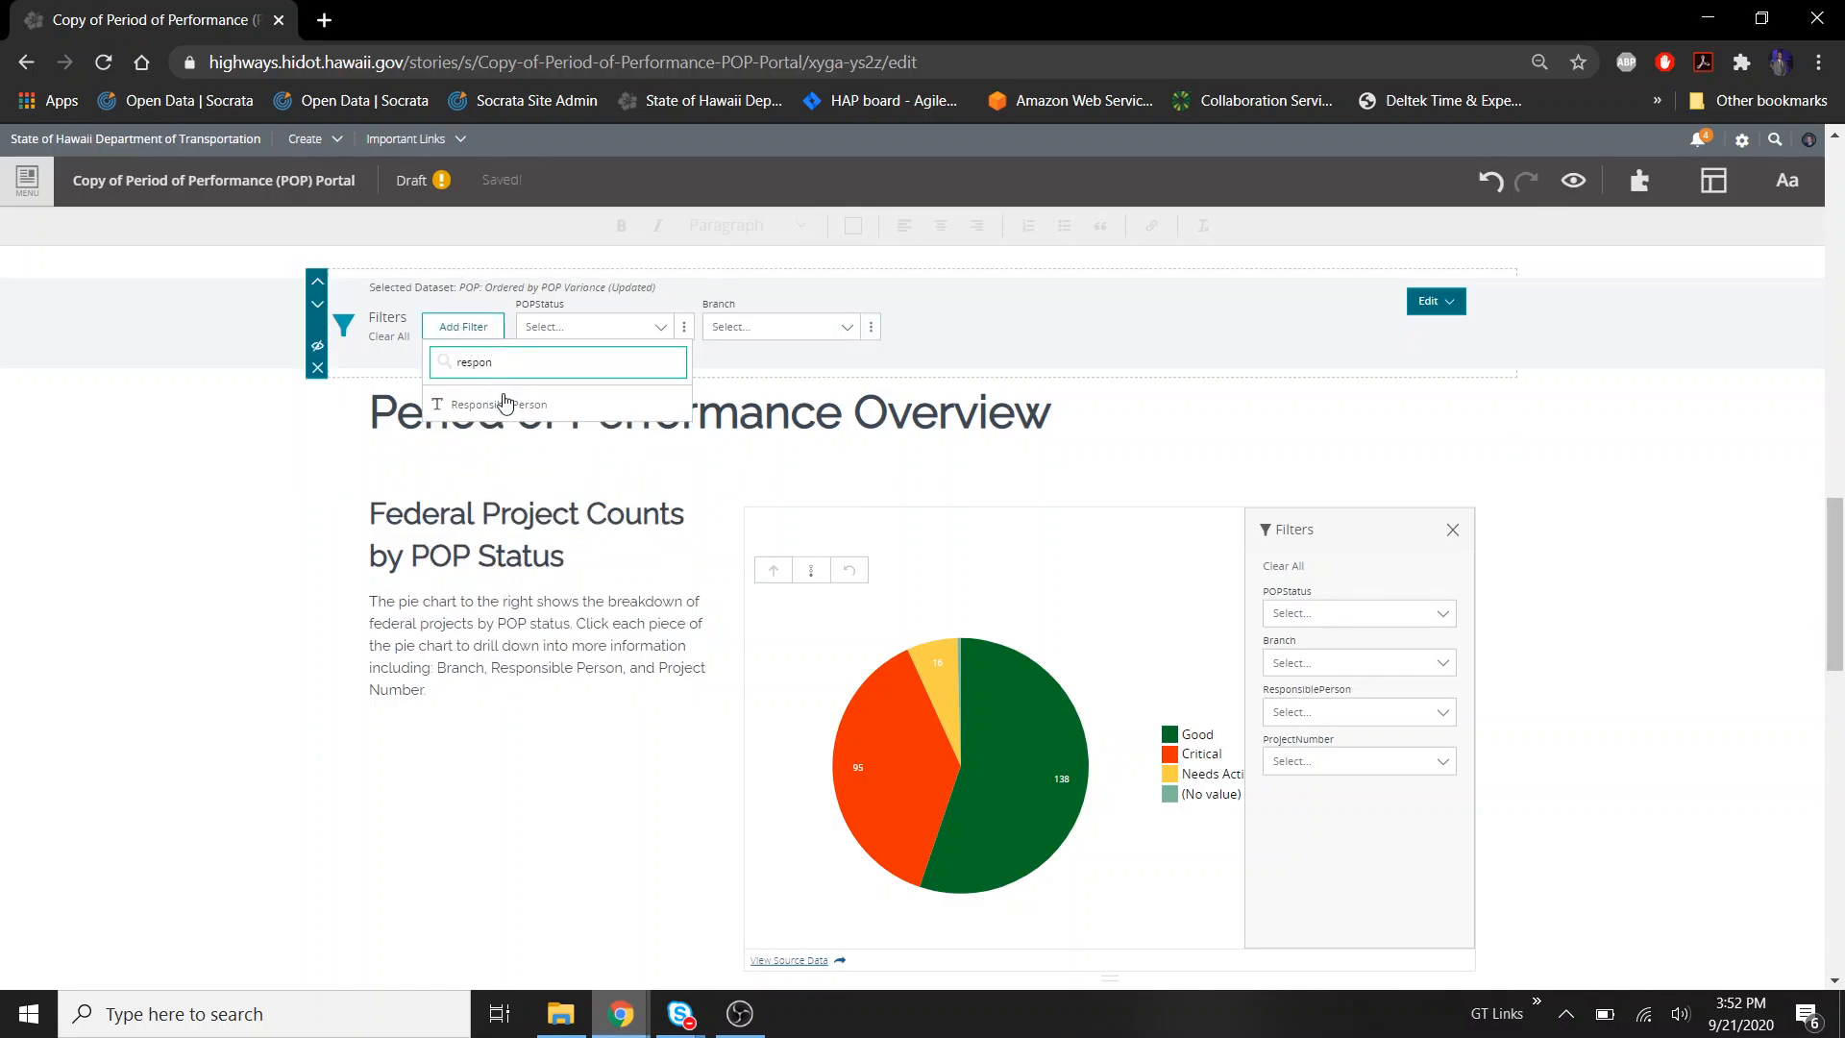
{"action": "left_click", "coordinate": [499, 404]}
{"action": "left_click", "coordinate": [485, 332]}
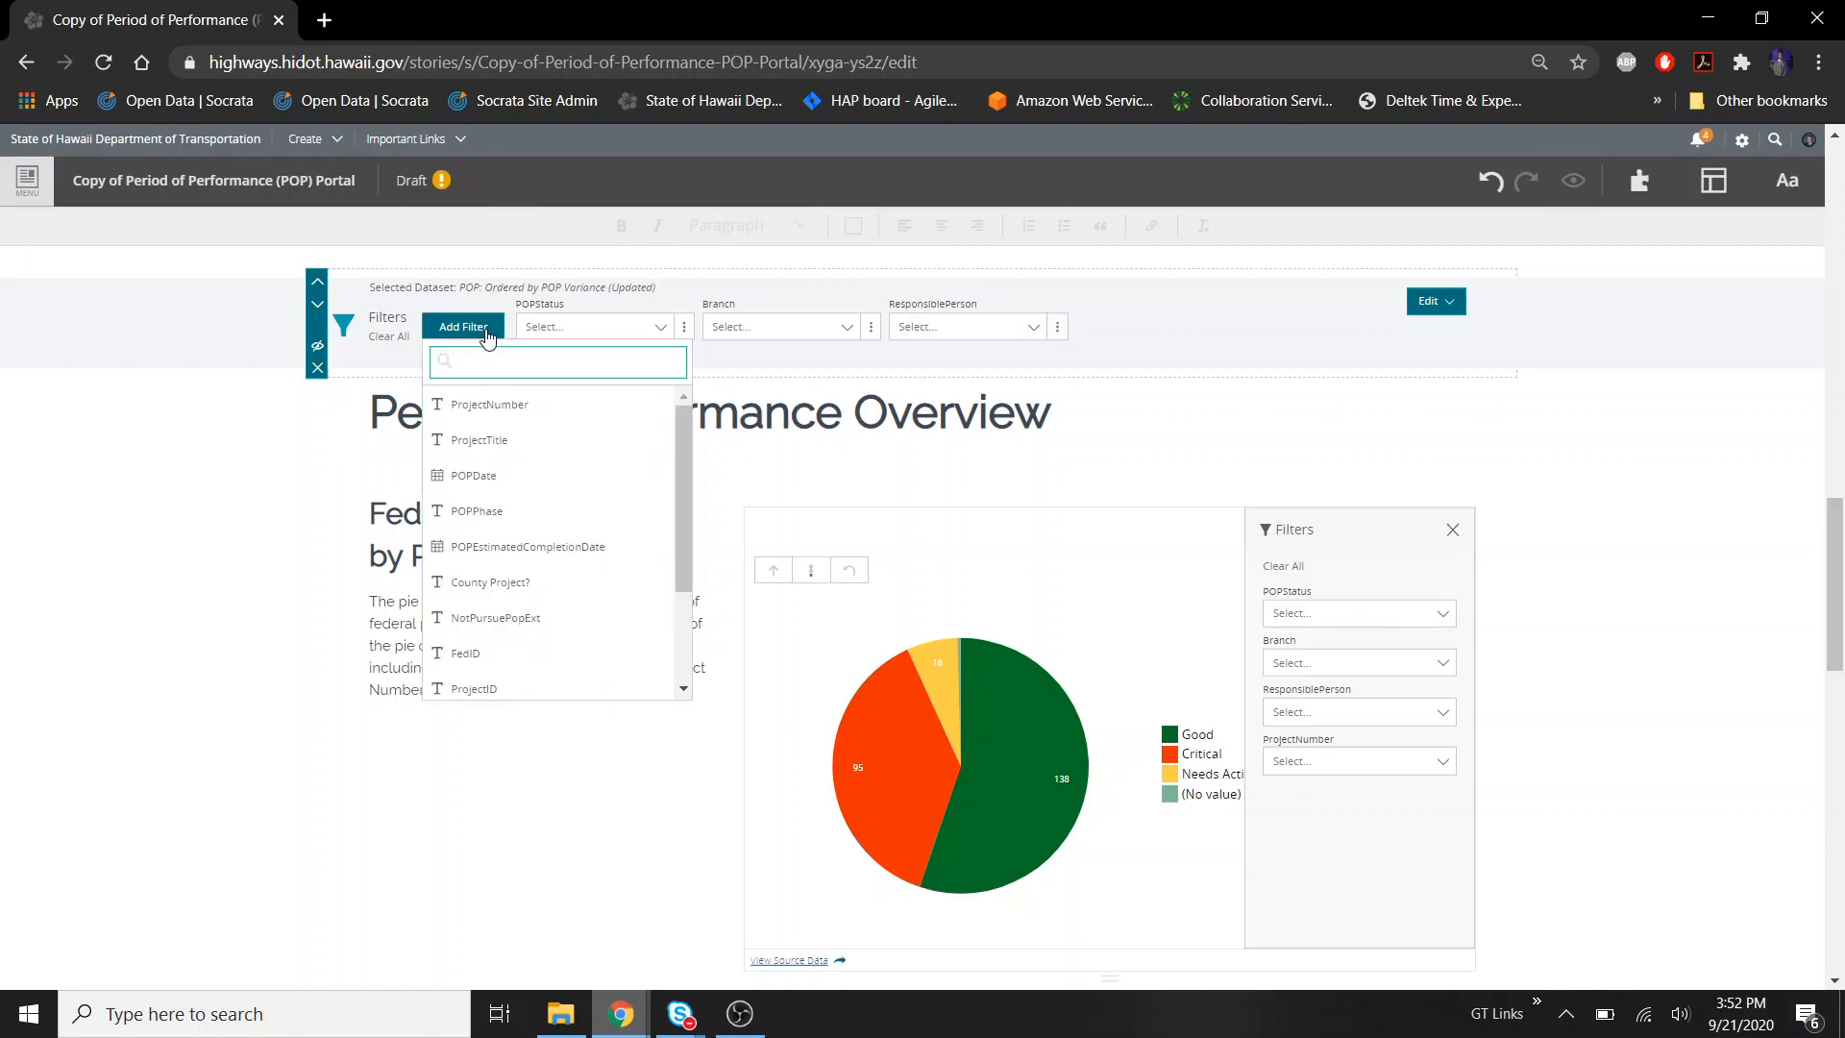
{"action": "left_click", "coordinate": [492, 405]}
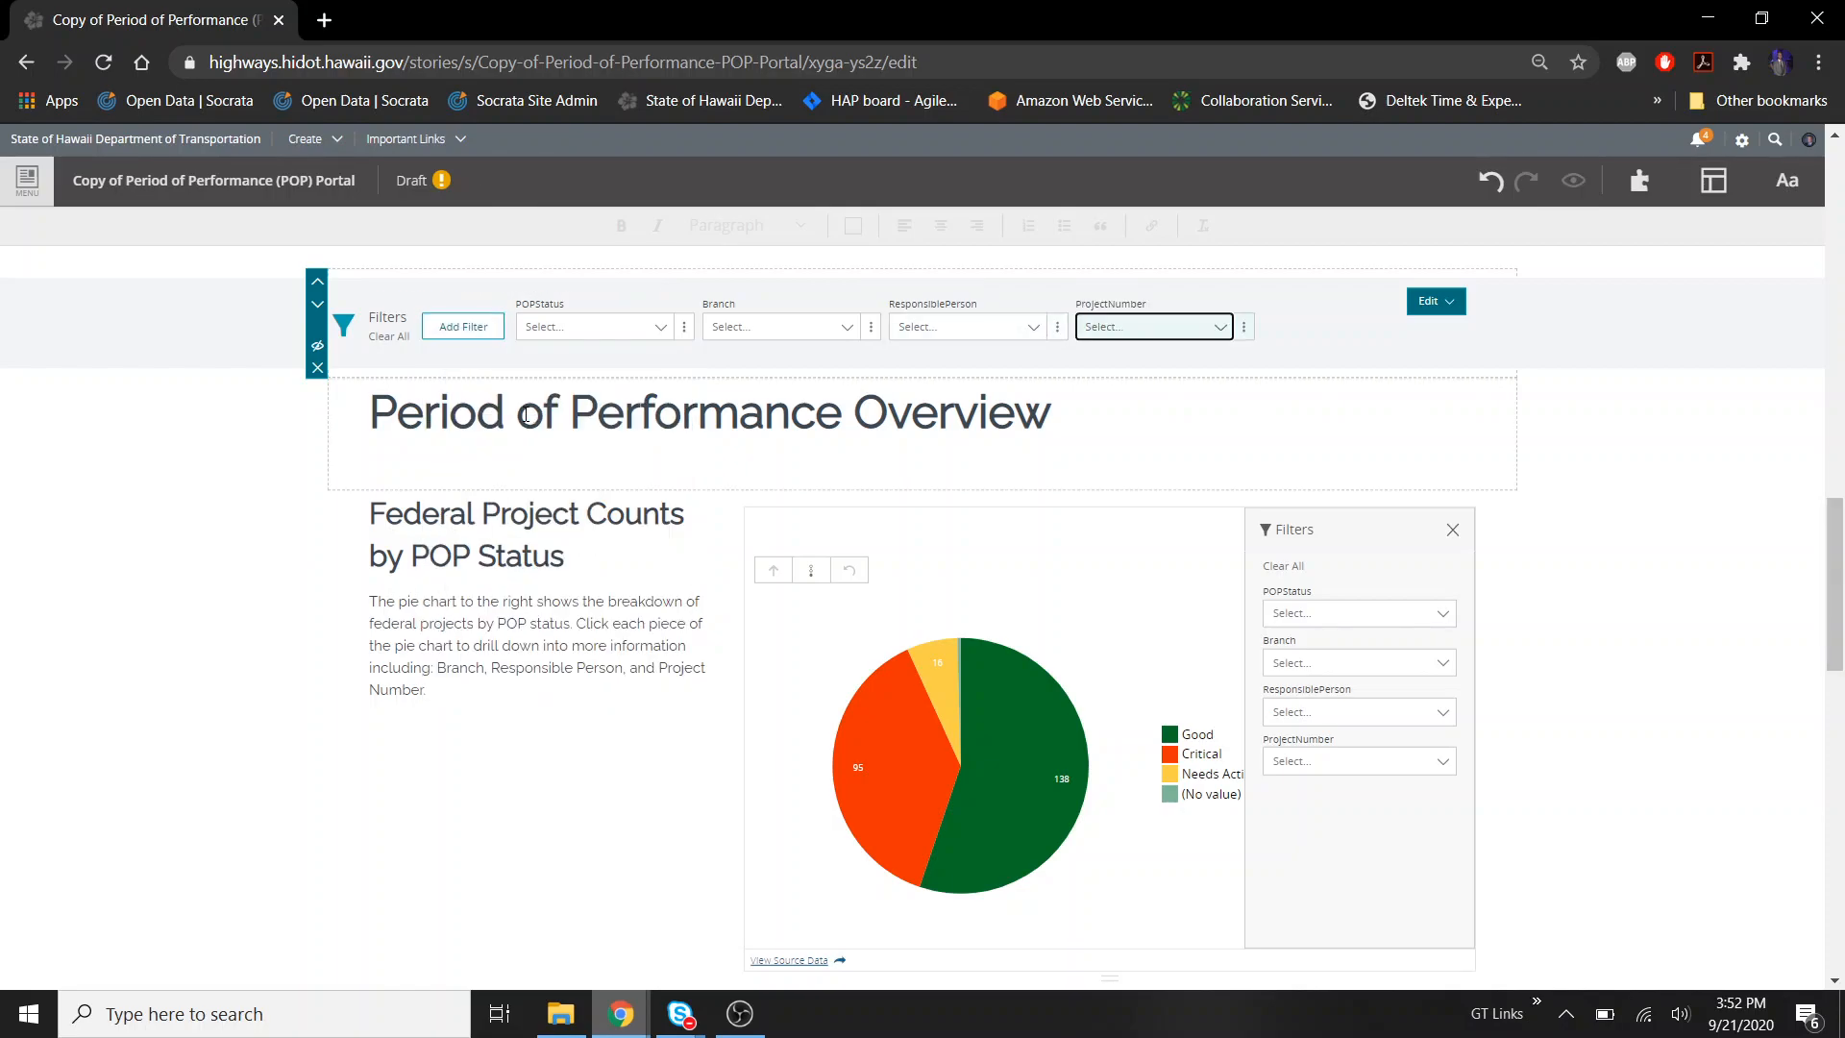
Collapse the pie chart's own Filters pane in the Federal Project Counts by POP Status section
{"action": "left_click", "coordinate": [1453, 533]}
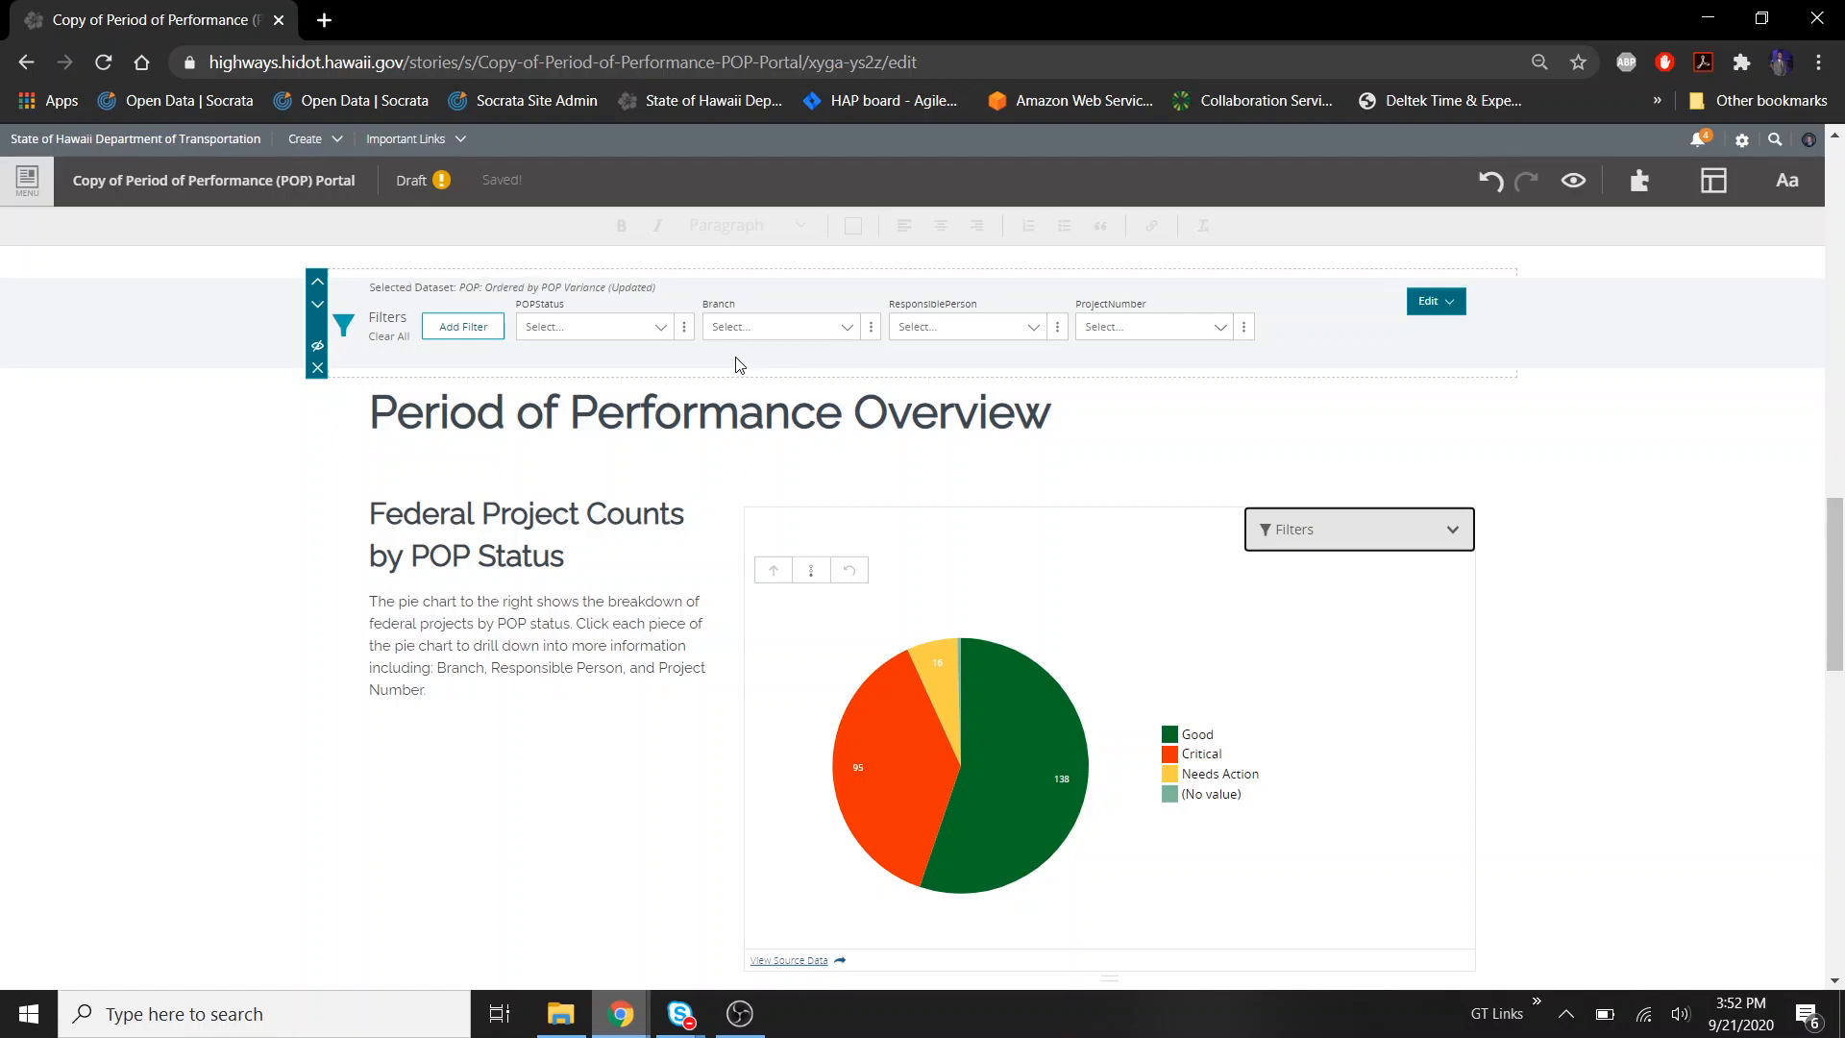
{"action": "left_click", "coordinate": [1444, 529]}
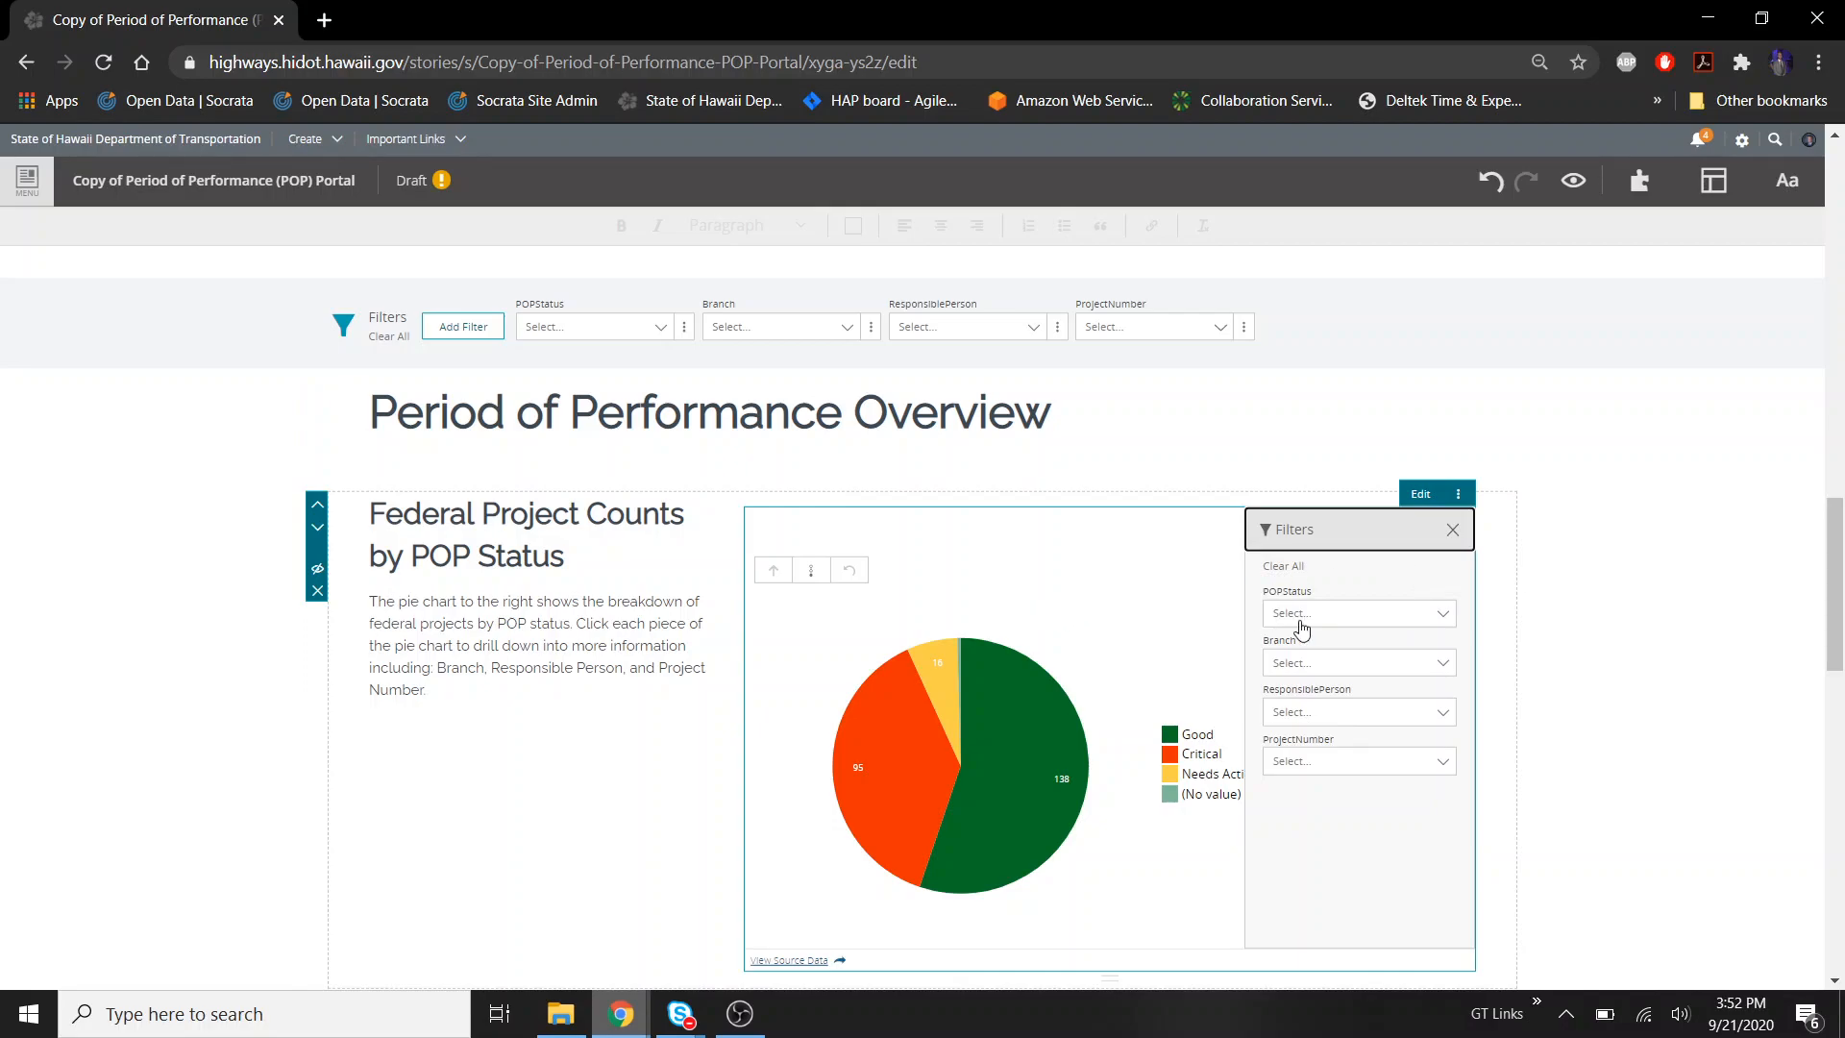
{"action": "left_click", "coordinate": [1125, 604]}
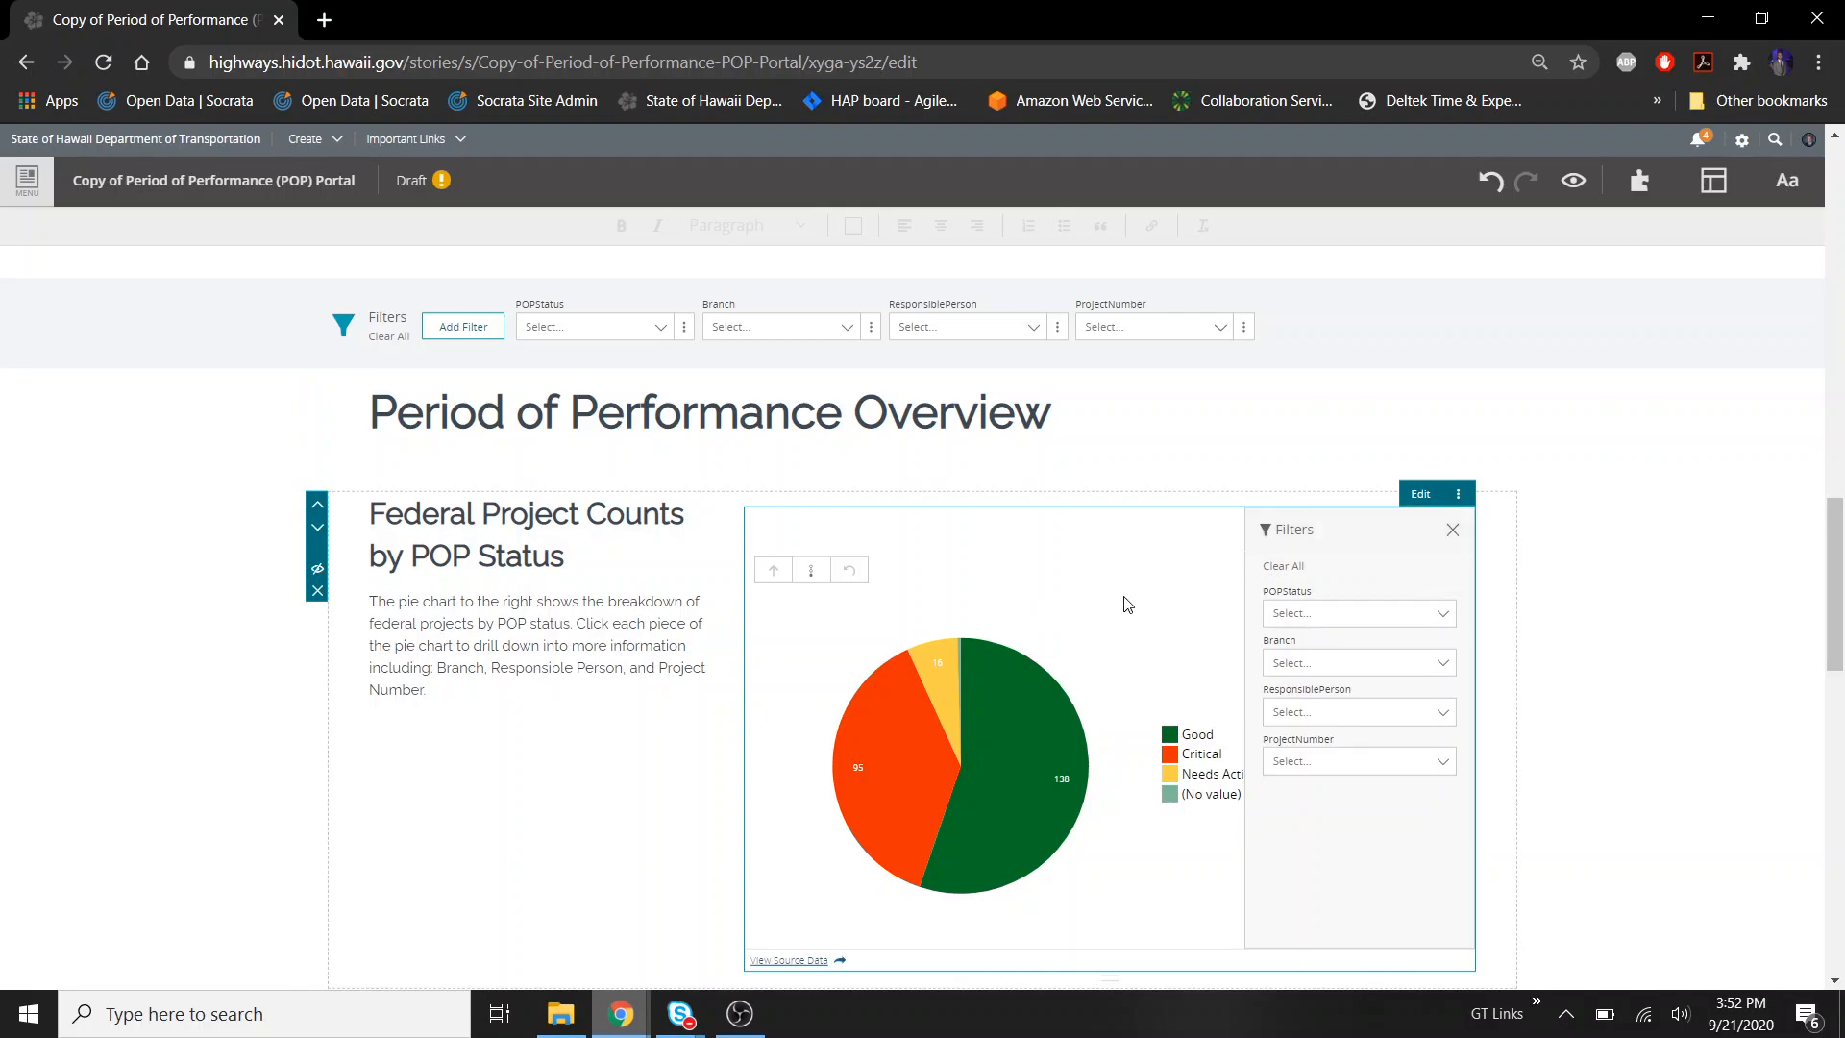
{"action": "left_click", "coordinate": [1453, 531]}
Apply the value Critical to the POPStatus filter in the global filter bar
{"action": "scroll", "coordinate": [1656, 580], "scroll_direction": "down", "scroll_amount": 2}
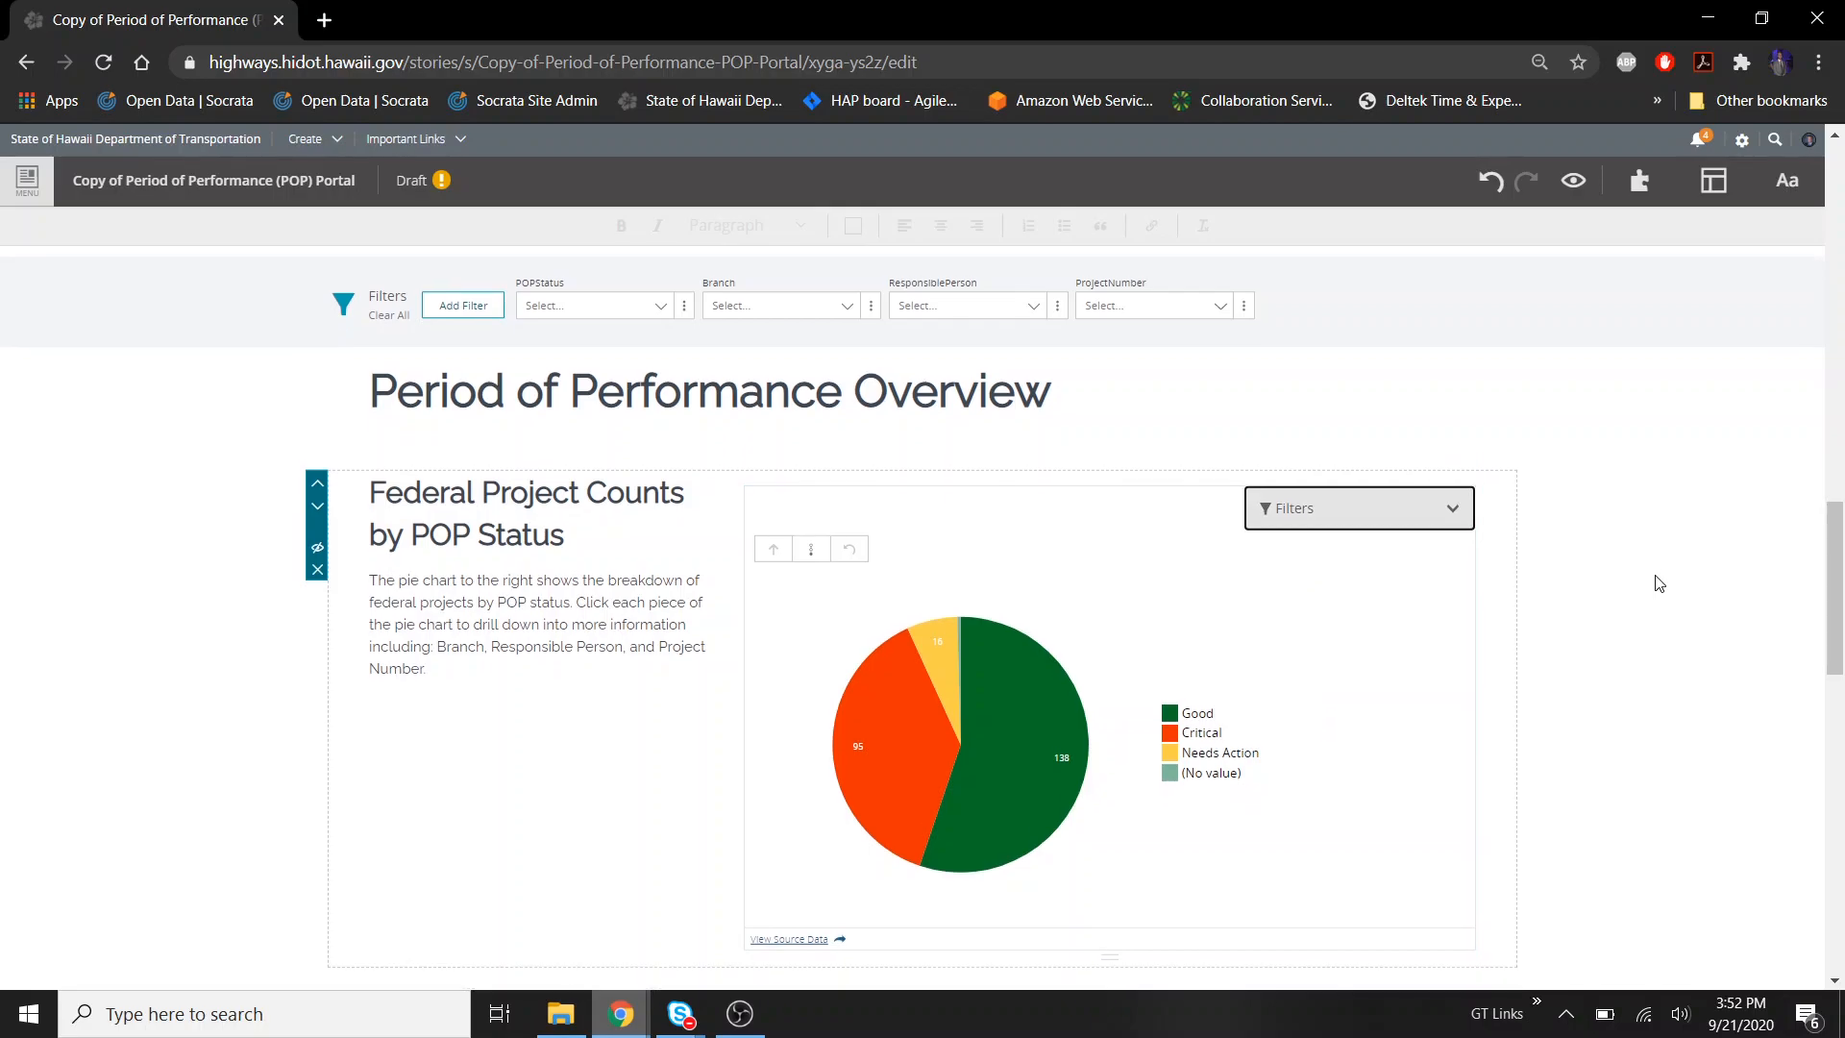
{"action": "scroll", "coordinate": [1656, 583], "scroll_direction": "down", "scroll_amount": 10}
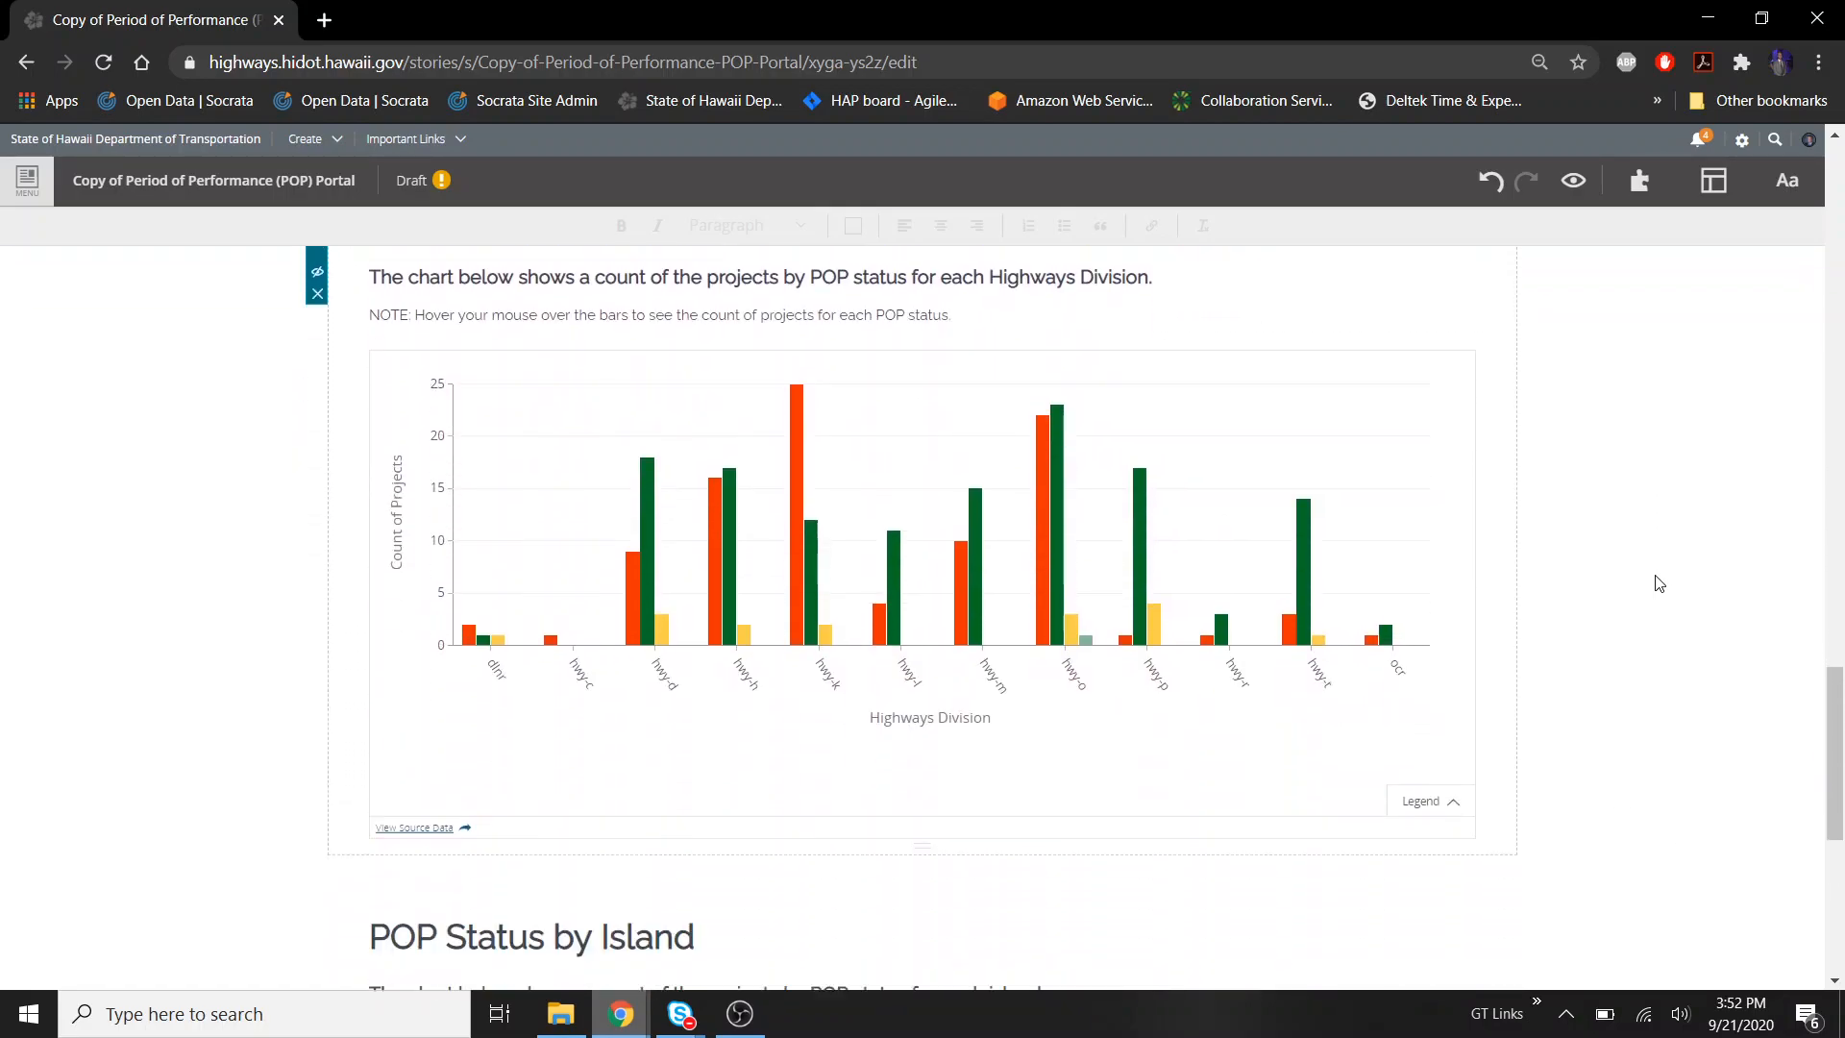
{"action": "scroll", "coordinate": [1655, 584], "scroll_direction": "down", "scroll_amount": 4}
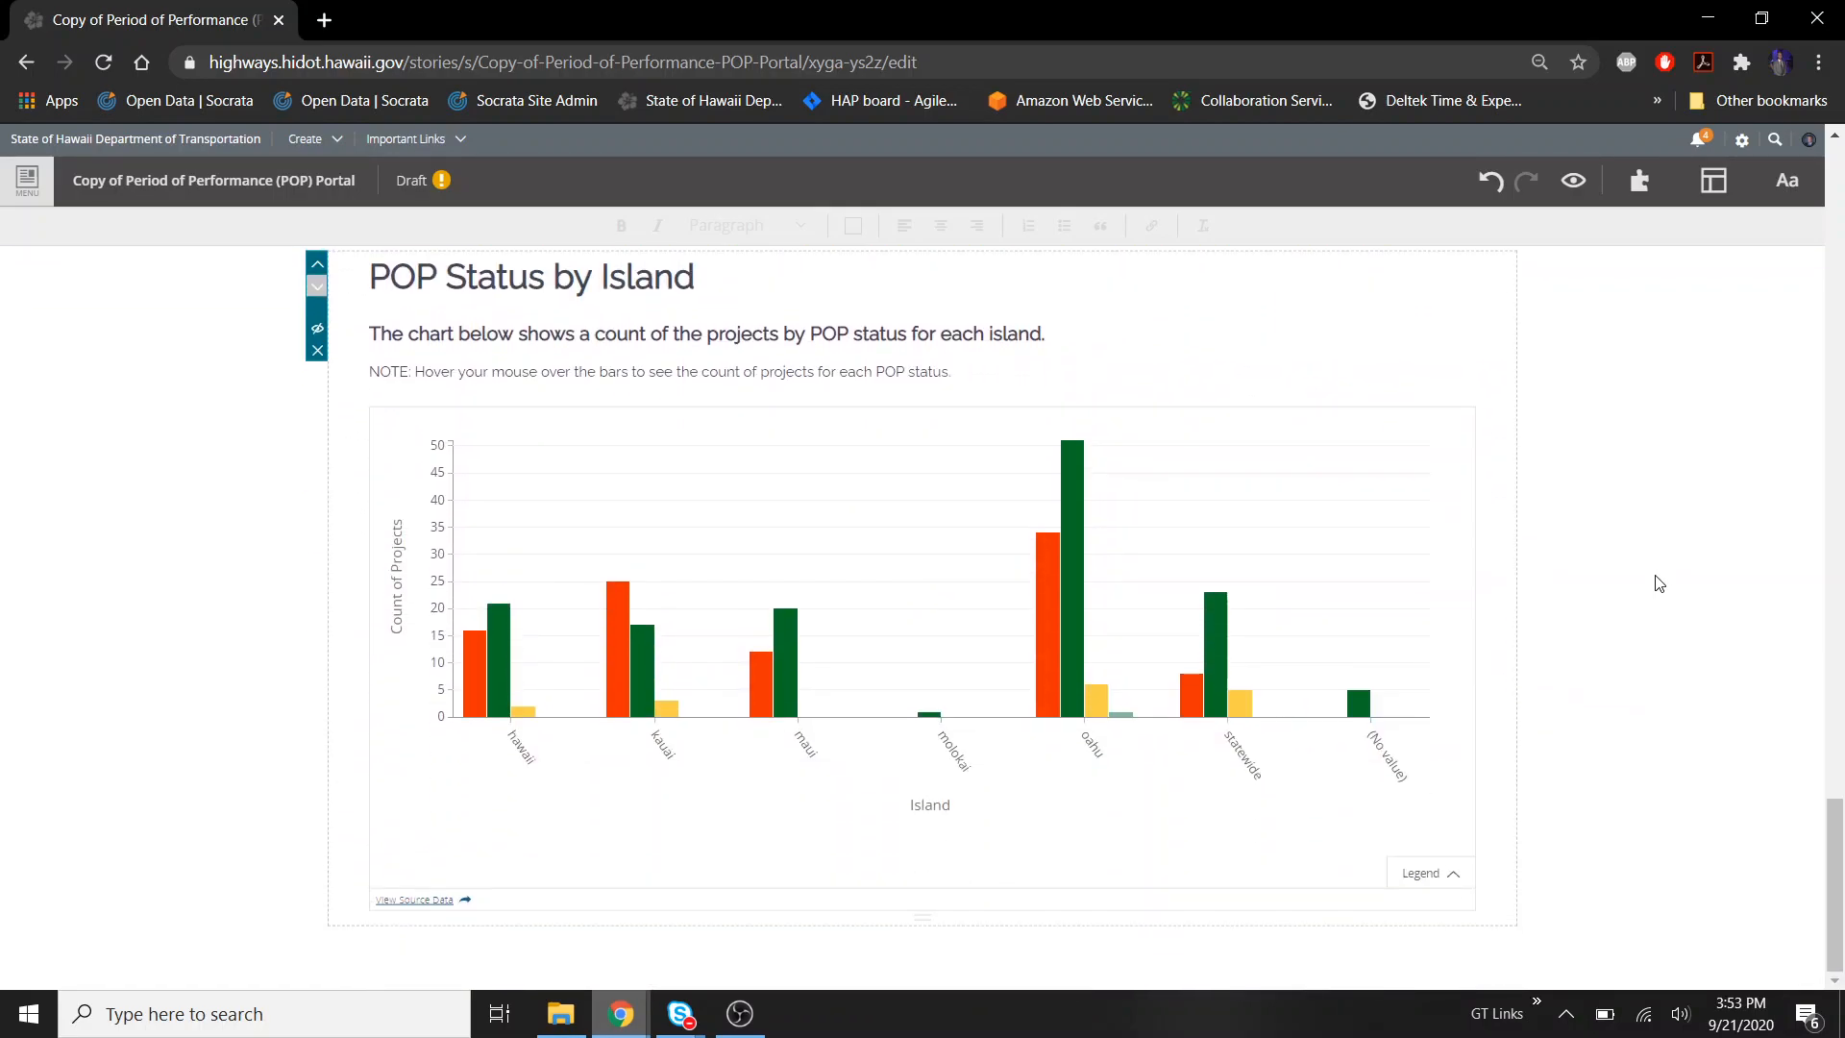
{"action": "scroll", "coordinate": [1656, 583], "scroll_direction": "up", "scroll_amount": 18}
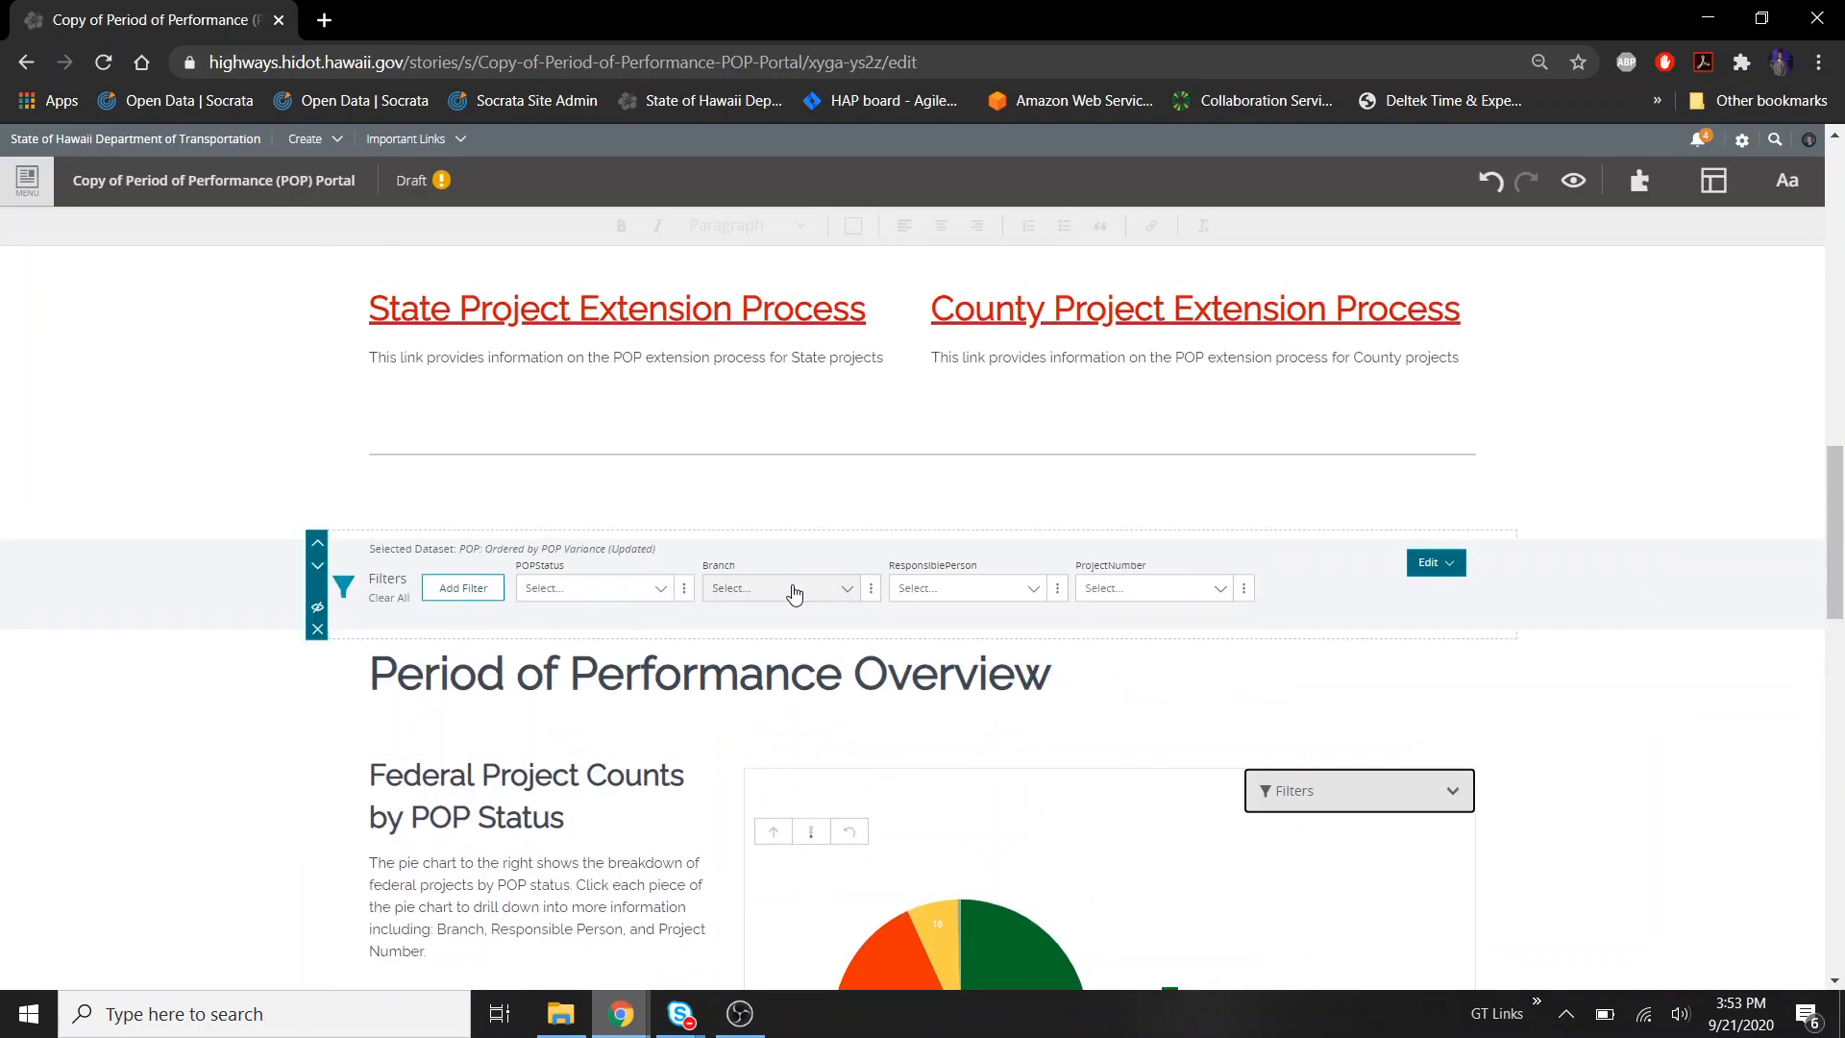
{"action": "left_click", "coordinate": [661, 595]}
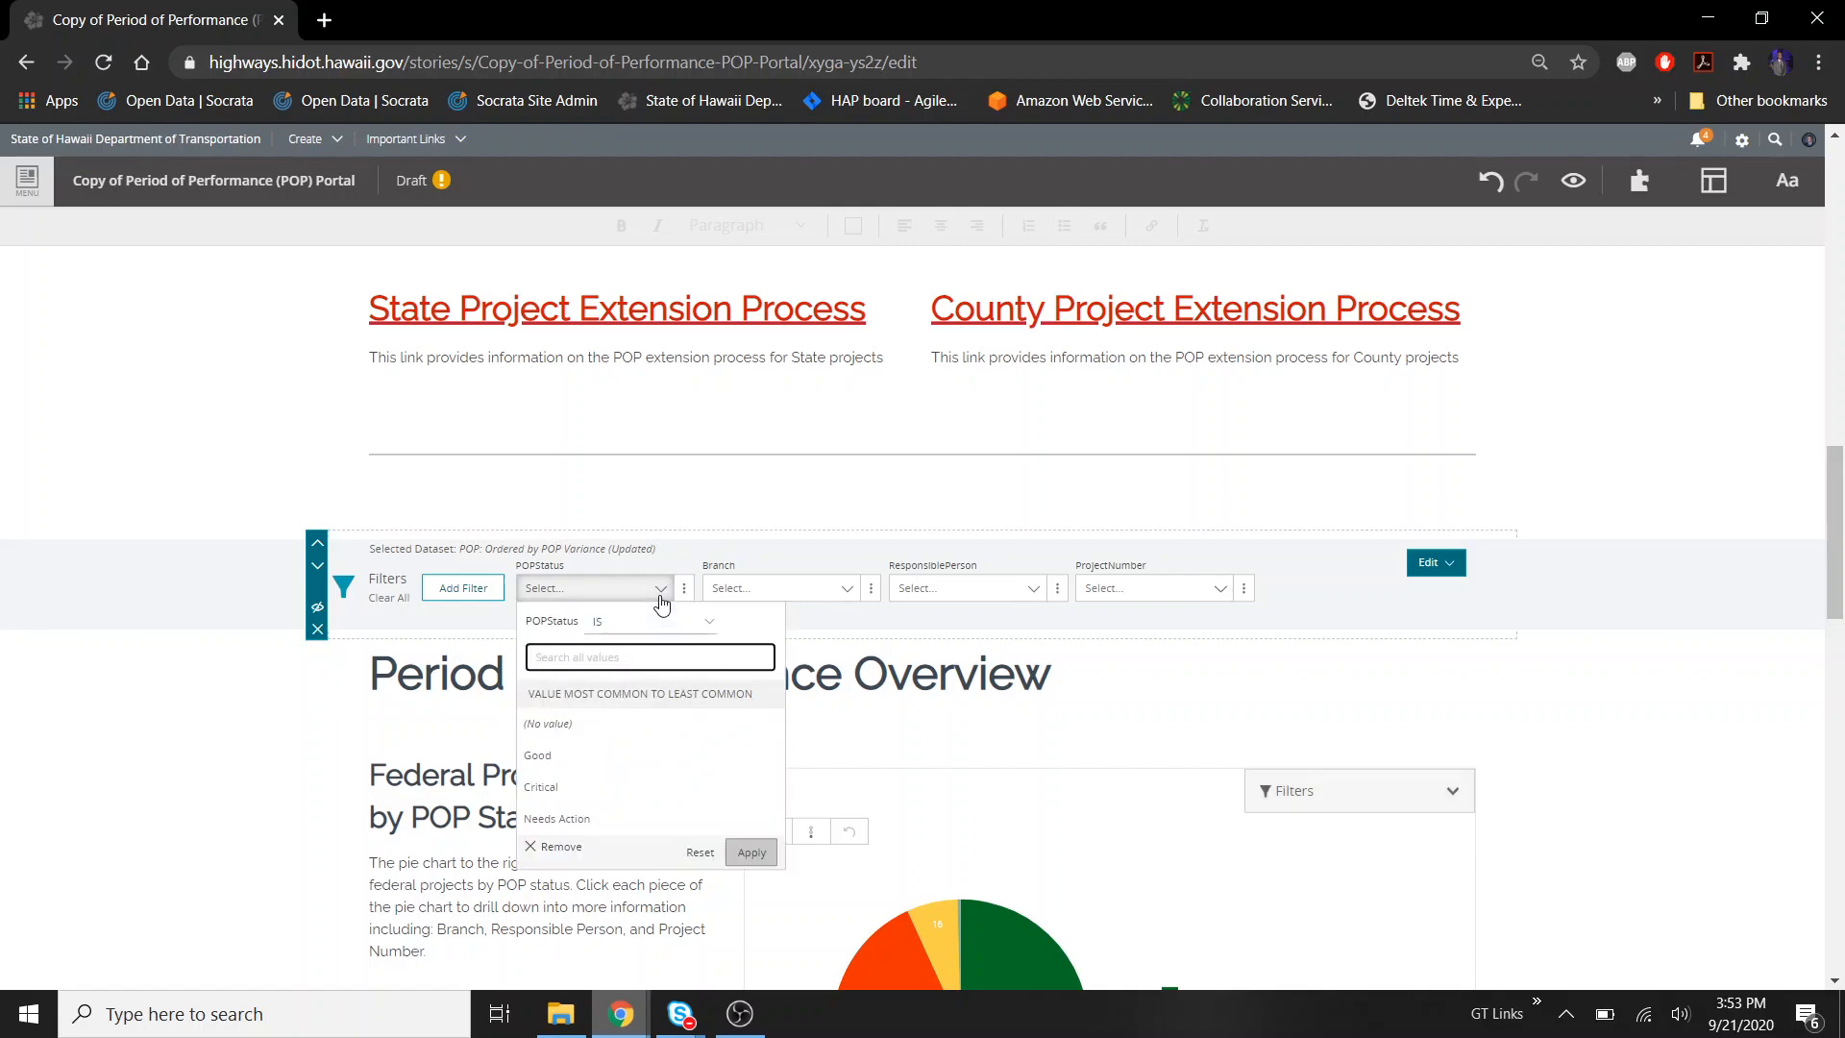
{"action": "left_click", "coordinate": [678, 786]}
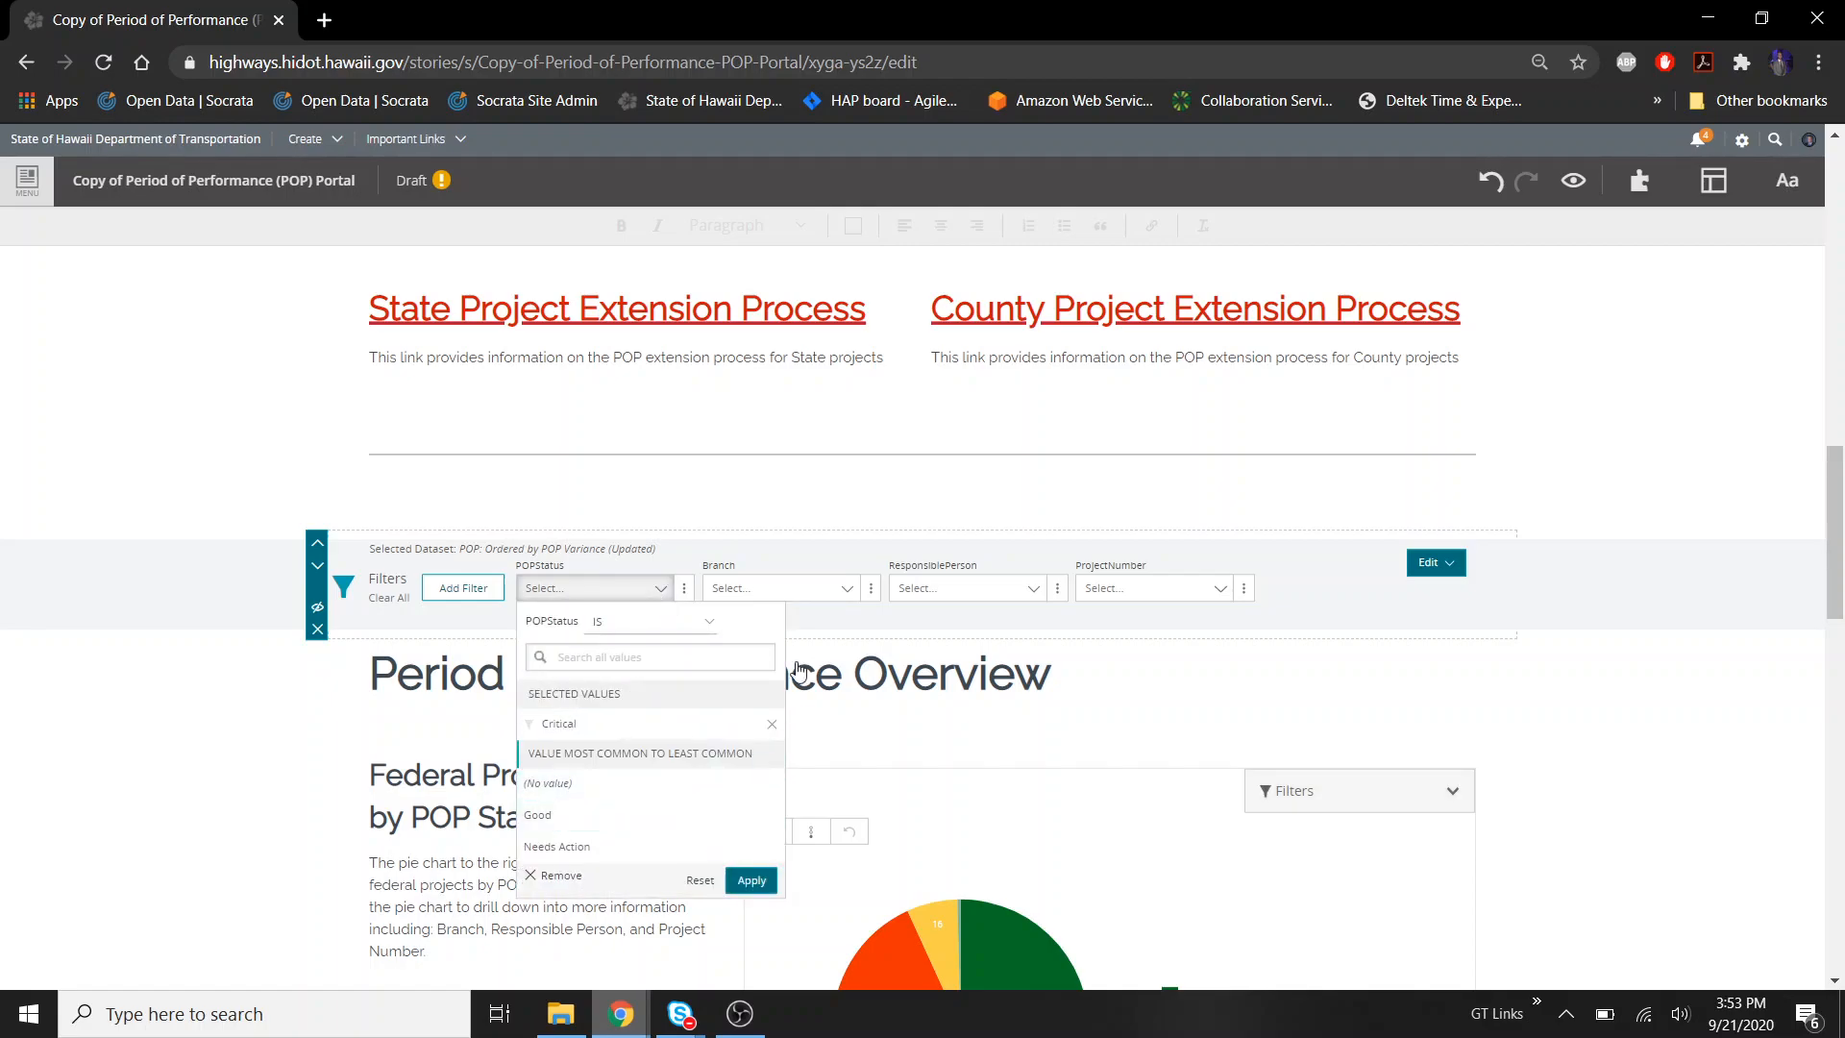
{"action": "left_click", "coordinate": [752, 880]}
Apply the value hwy-o to the Branch filter in the global filter bar
{"action": "left_click", "coordinate": [861, 600]}
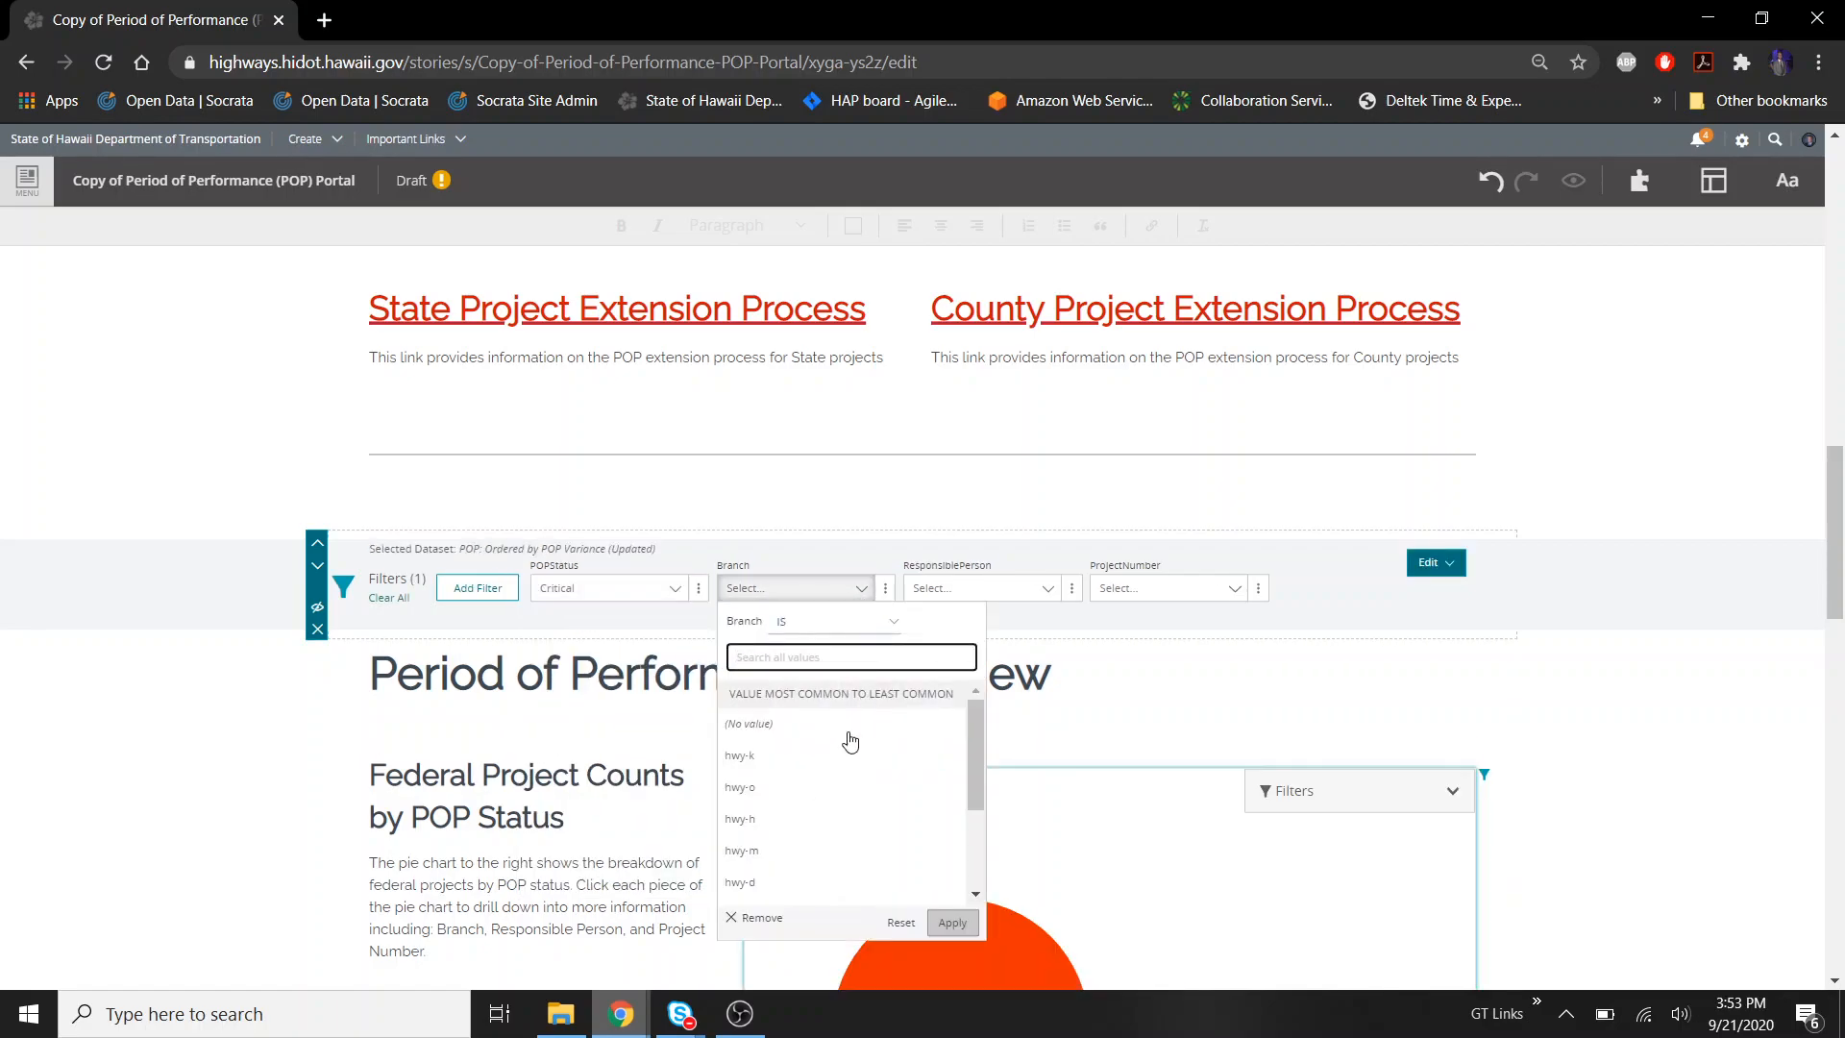
{"action": "left_click", "coordinate": [830, 800]}
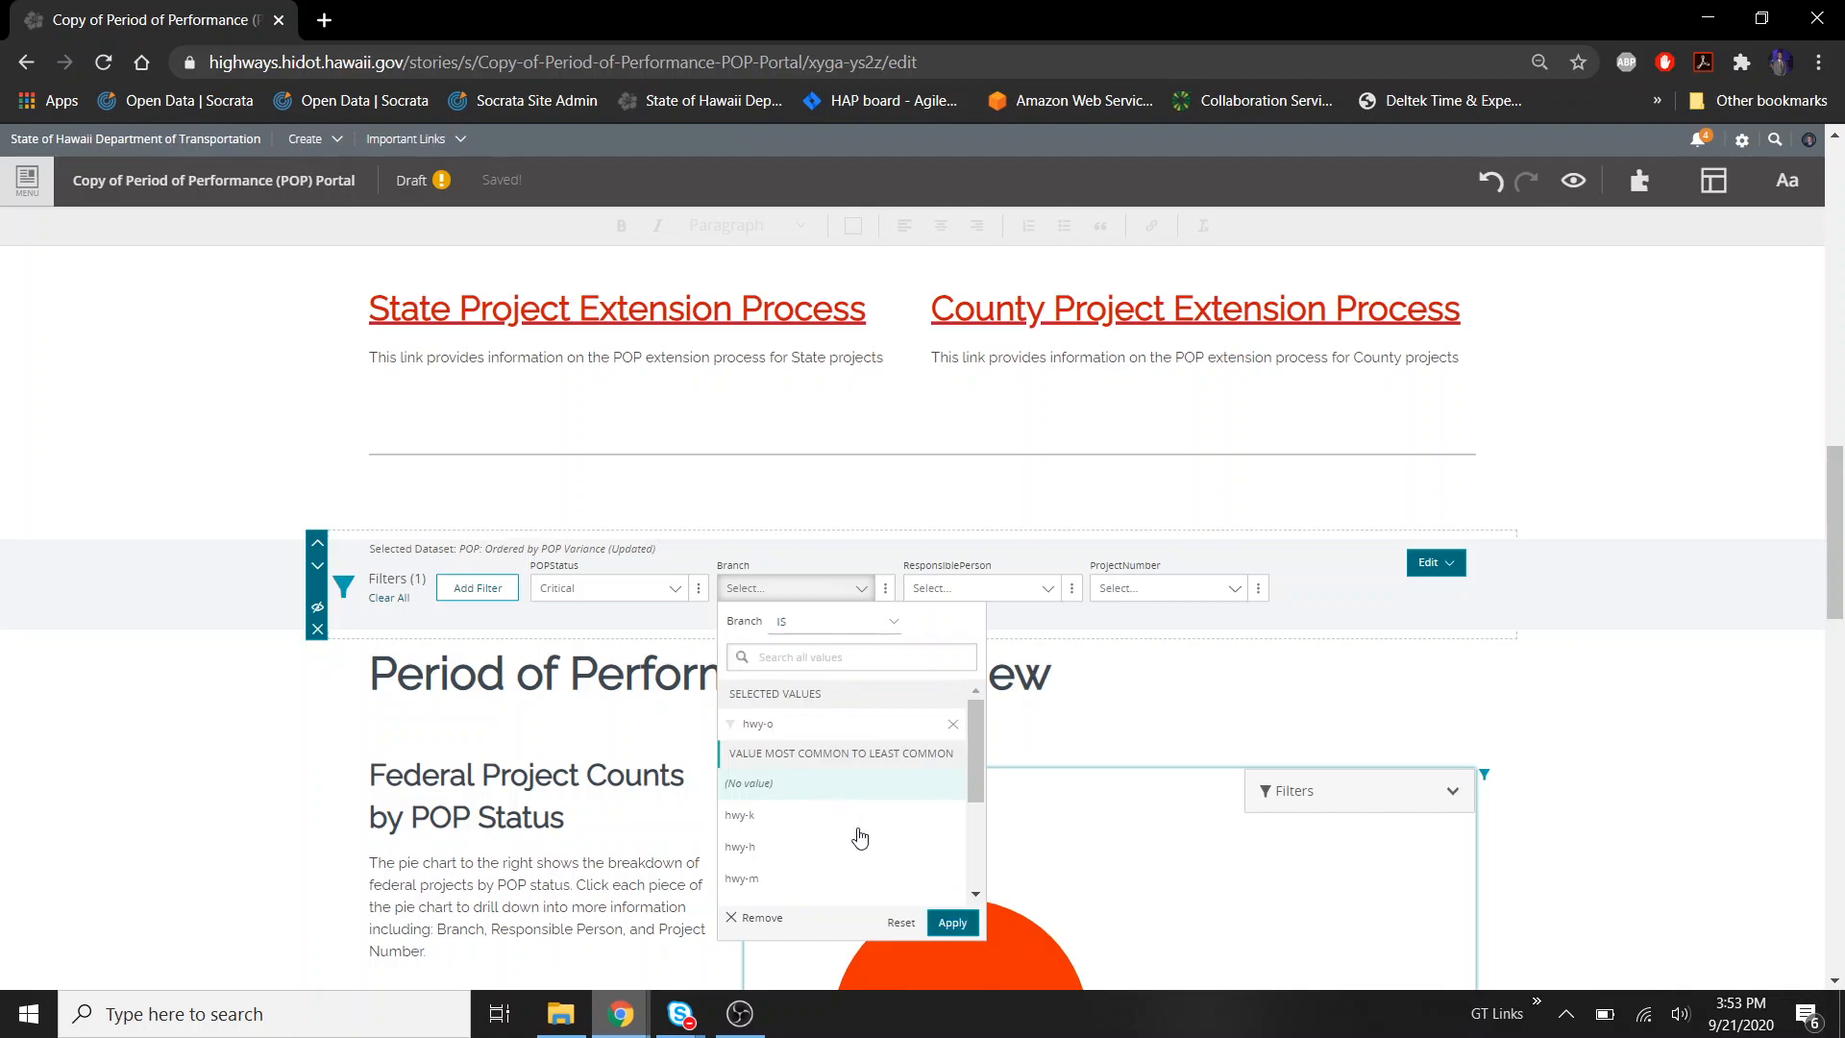
{"action": "left_click", "coordinate": [949, 923]}
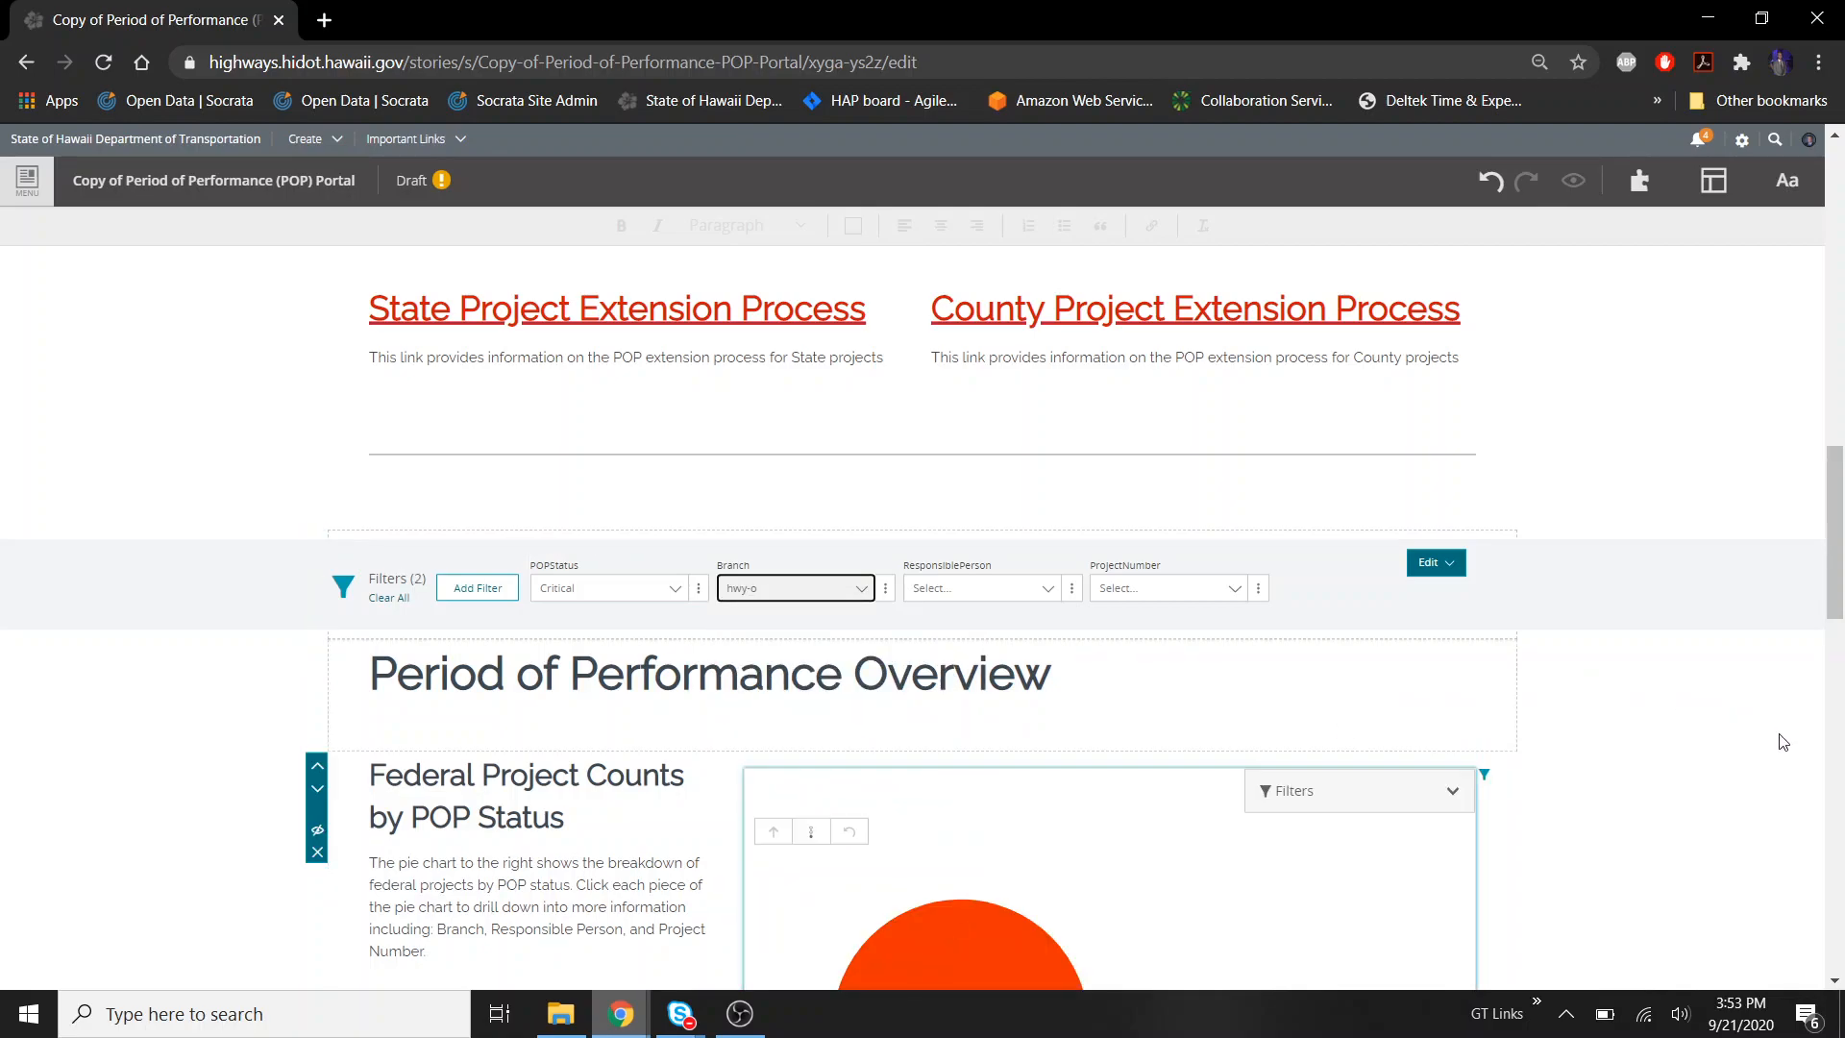
Examine how the global filters affect the Federal Project Counts pie chart and the POP Status by Division and by Island charts
{"action": "scroll", "coordinate": [1672, 812], "scroll_direction": "down", "scroll_amount": 2}
{"action": "scroll", "coordinate": [1672, 812], "scroll_direction": "down", "scroll_amount": 3}
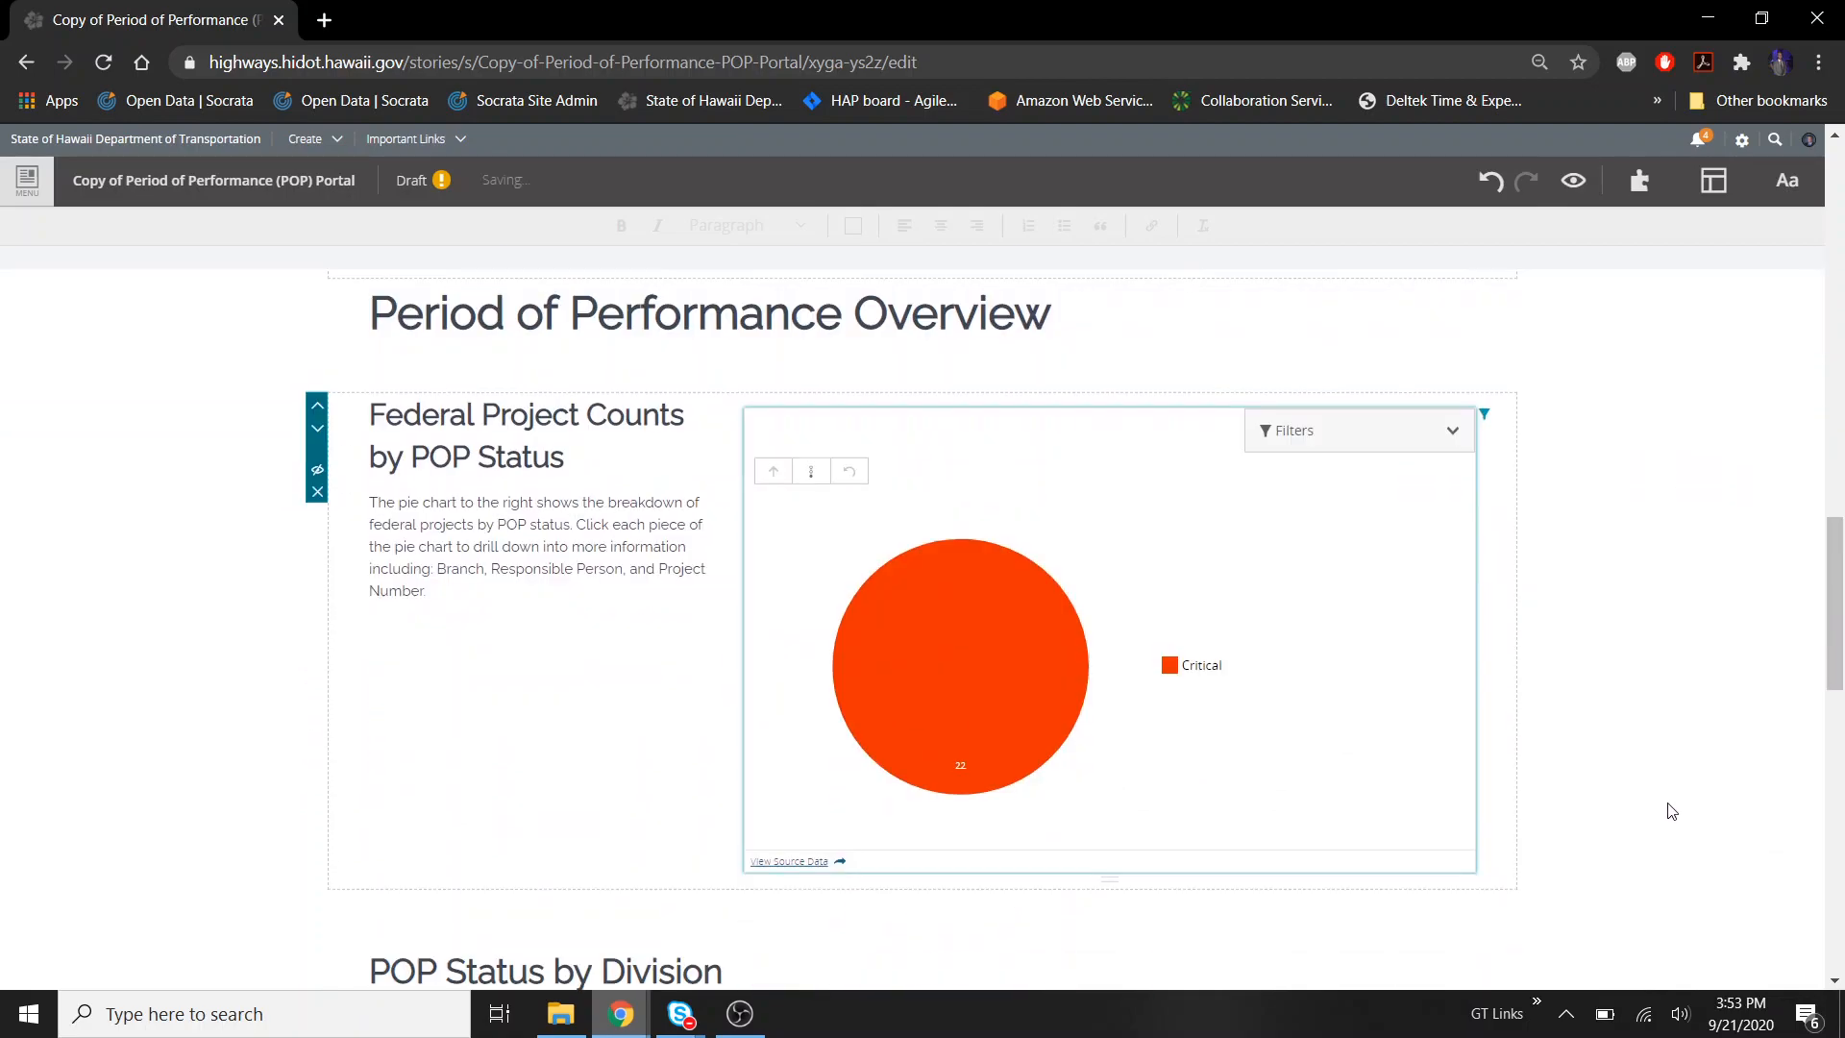
{"action": "scroll", "coordinate": [1672, 812], "scroll_direction": "down", "scroll_amount": 6}
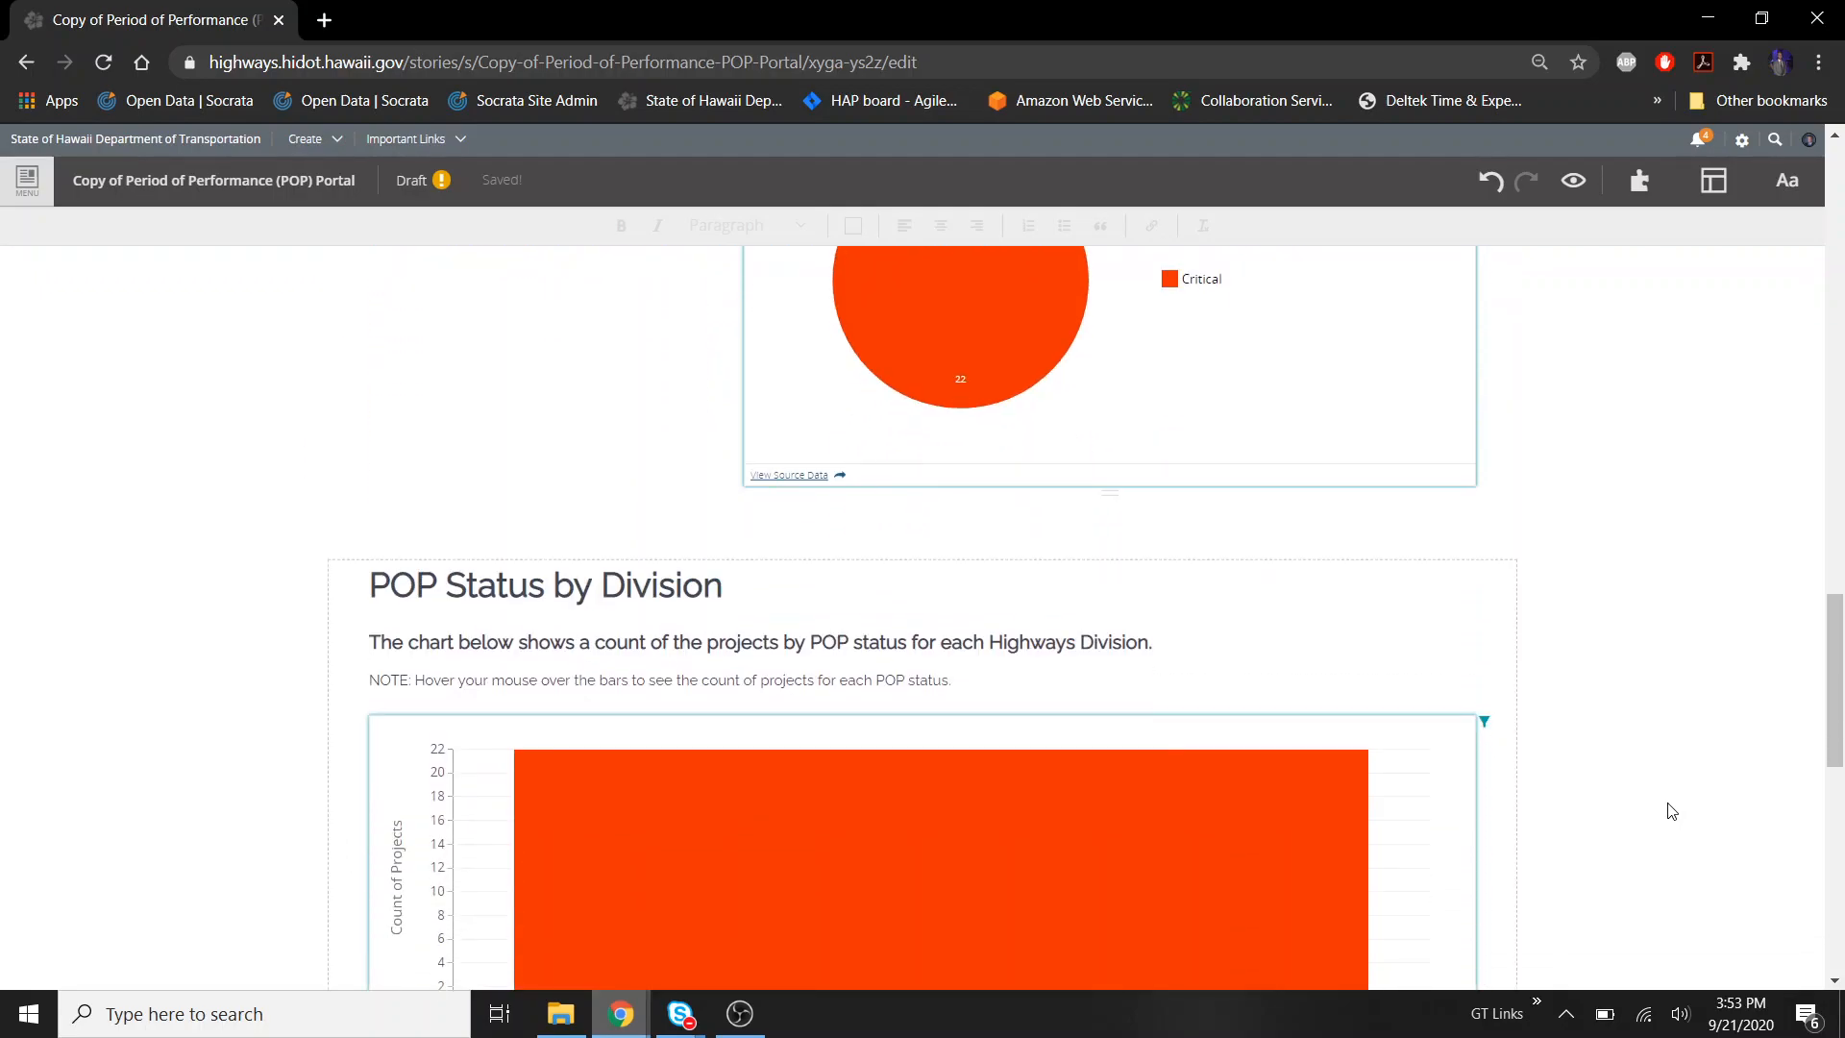
{"action": "scroll", "coordinate": [1672, 812], "scroll_direction": "down", "scroll_amount": 1}
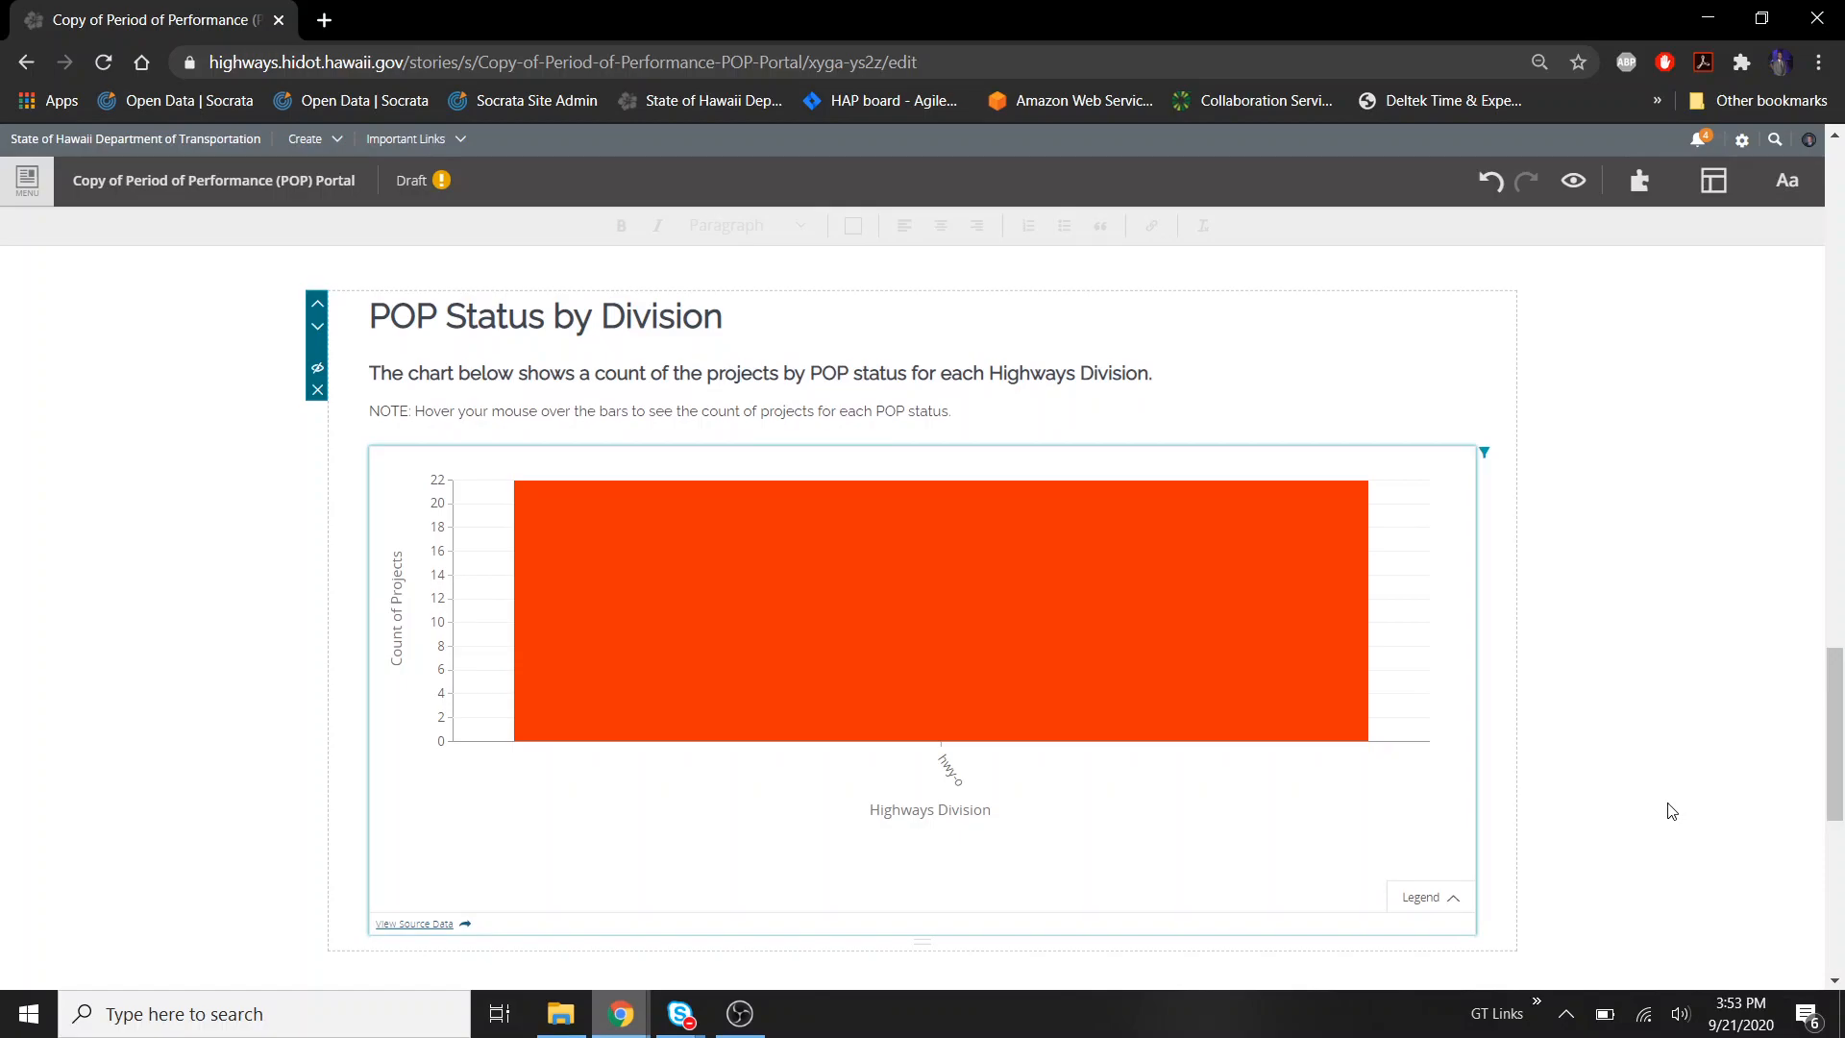
{"action": "scroll", "coordinate": [1672, 812], "scroll_direction": "down", "scroll_amount": 5}
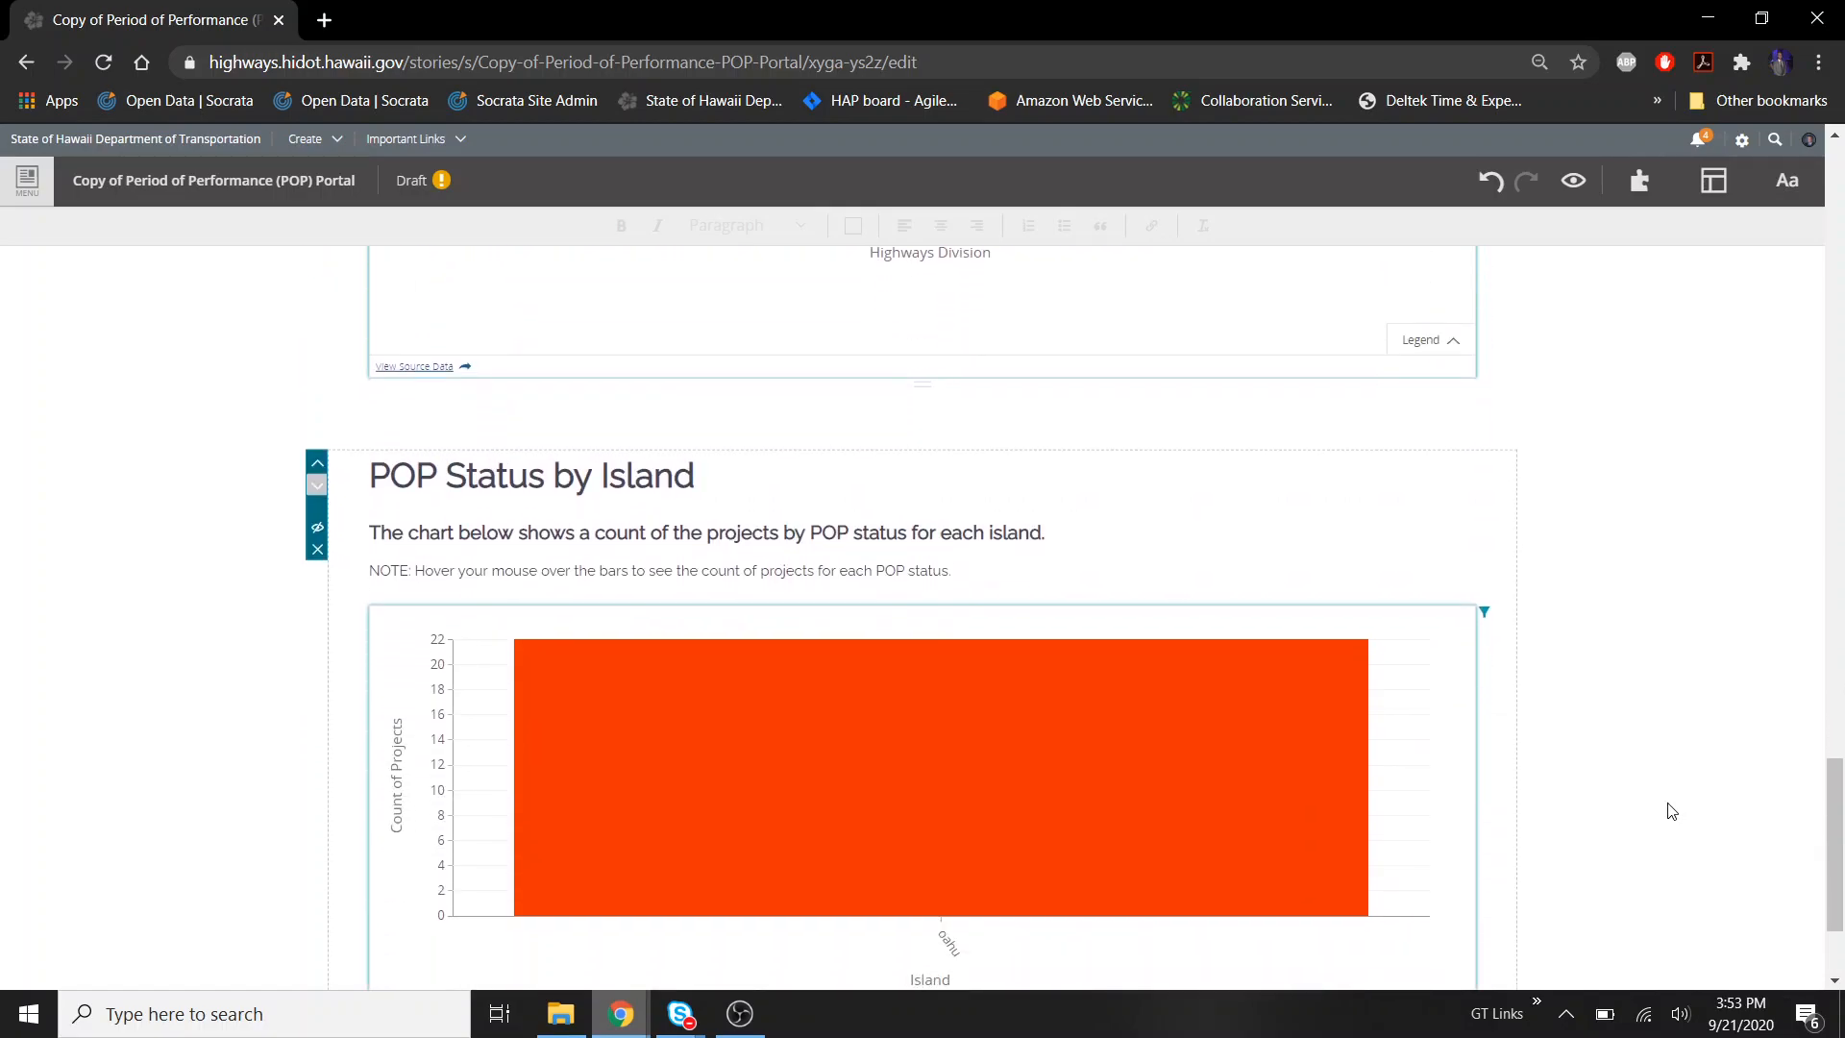
{"action": "scroll", "coordinate": [1672, 812], "scroll_direction": "up", "scroll_amount": 7}
{"action": "scroll", "coordinate": [1672, 812], "scroll_direction": "up", "scroll_amount": 6}
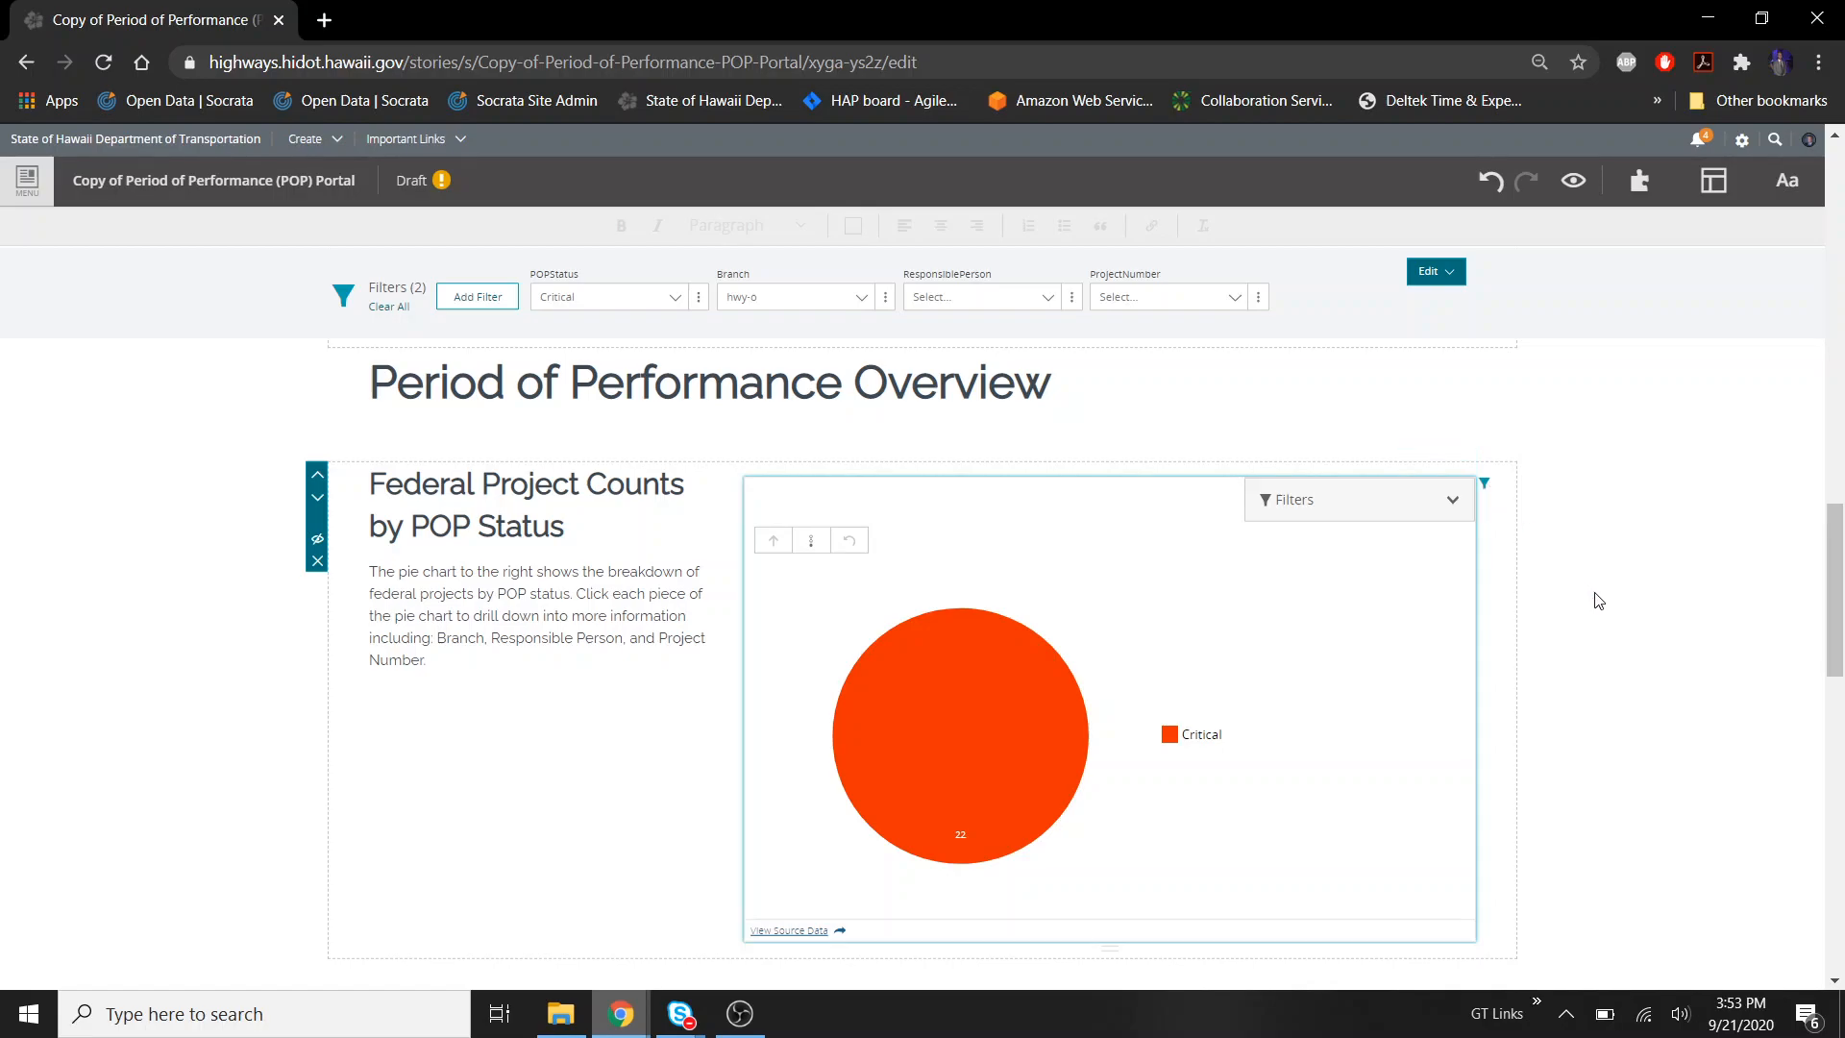
{"action": "scroll", "coordinate": [1598, 597], "scroll_direction": "down", "scroll_amount": 6}
{"action": "scroll", "coordinate": [1598, 600], "scroll_direction": "down", "scroll_amount": 8}
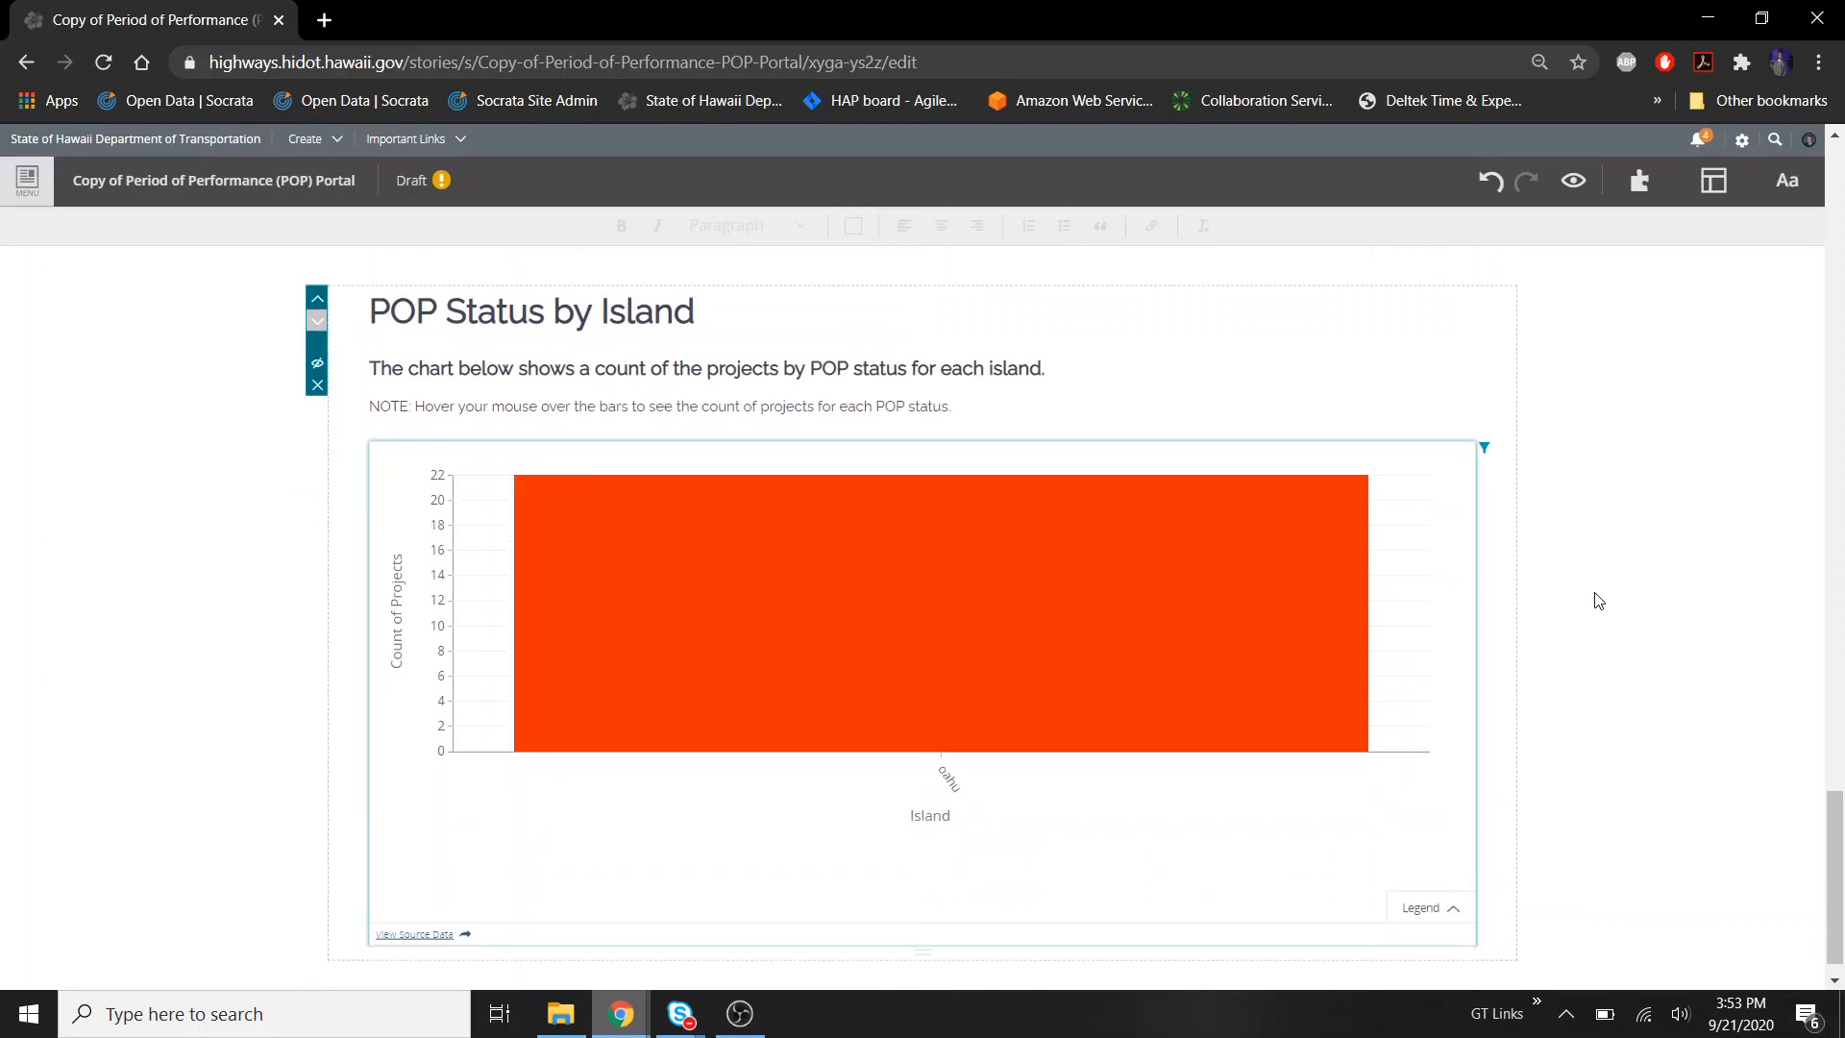
{"action": "scroll", "coordinate": [1598, 600], "scroll_direction": "up", "scroll_amount": 12}
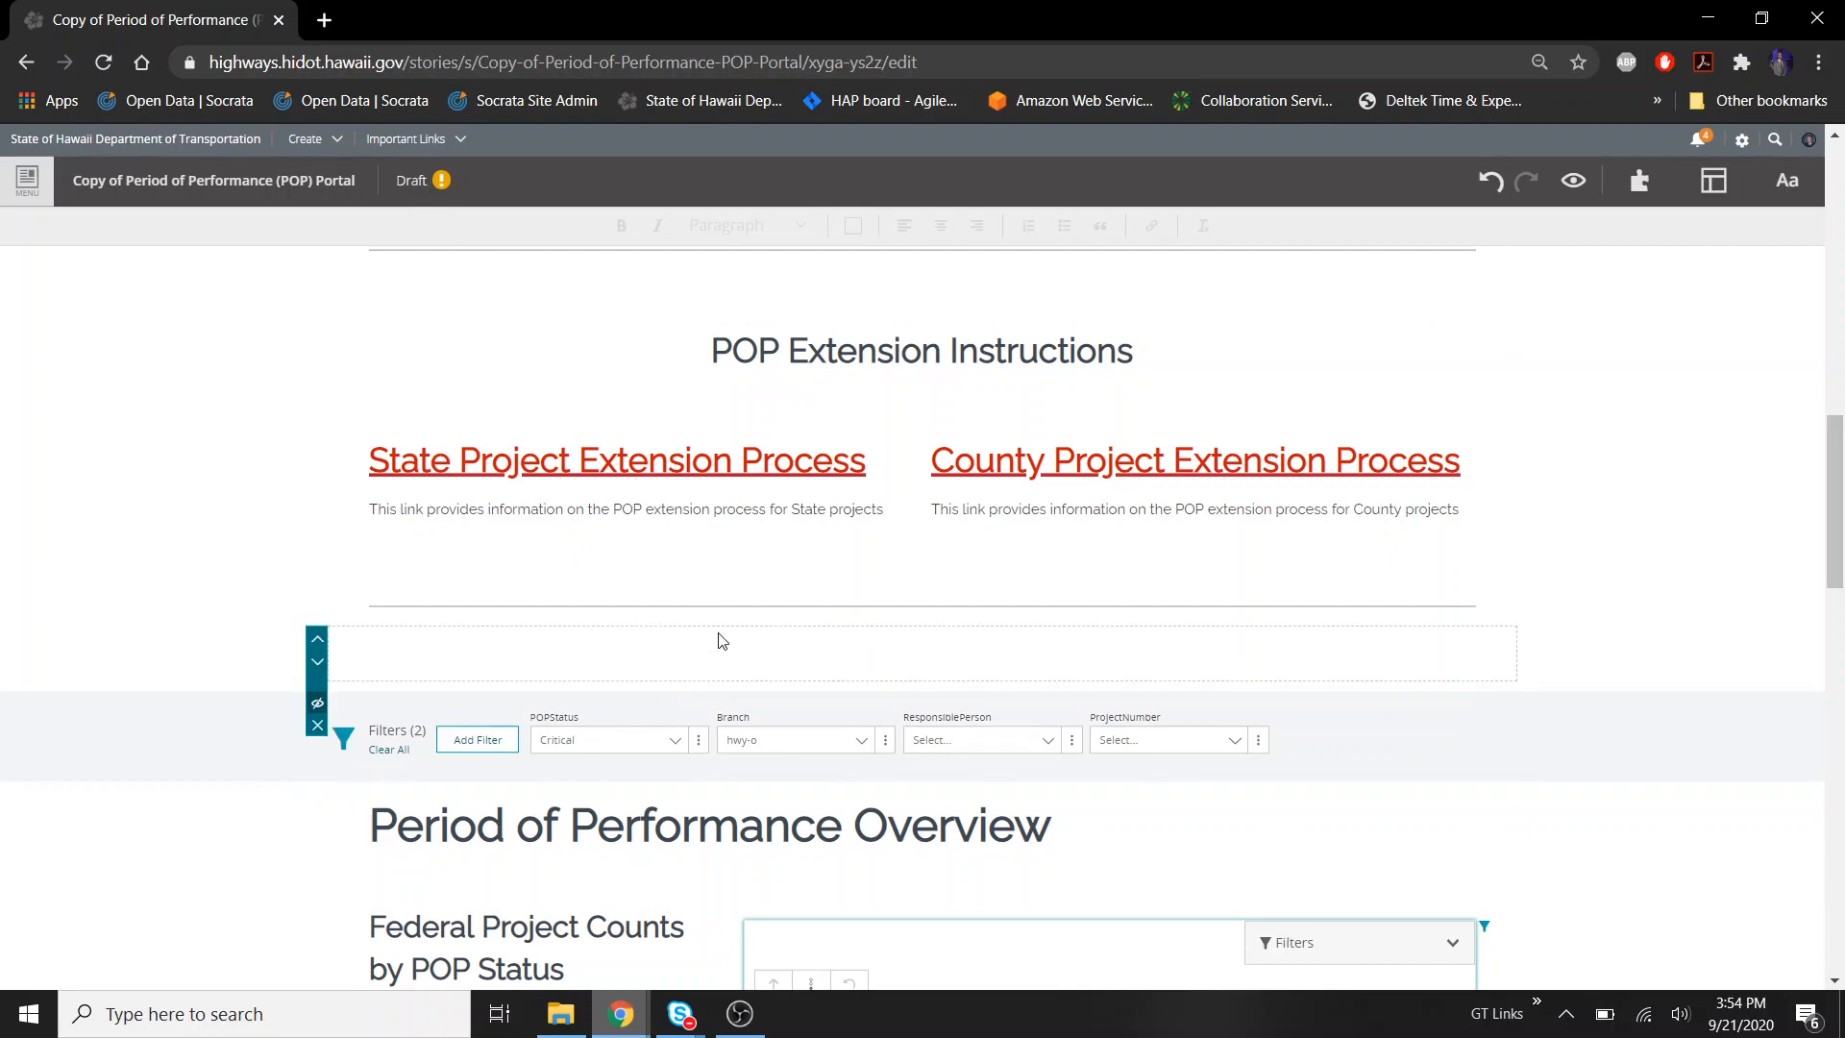
{"action": "scroll", "coordinate": [1612, 910], "scroll_direction": "down", "scroll_amount": 5}
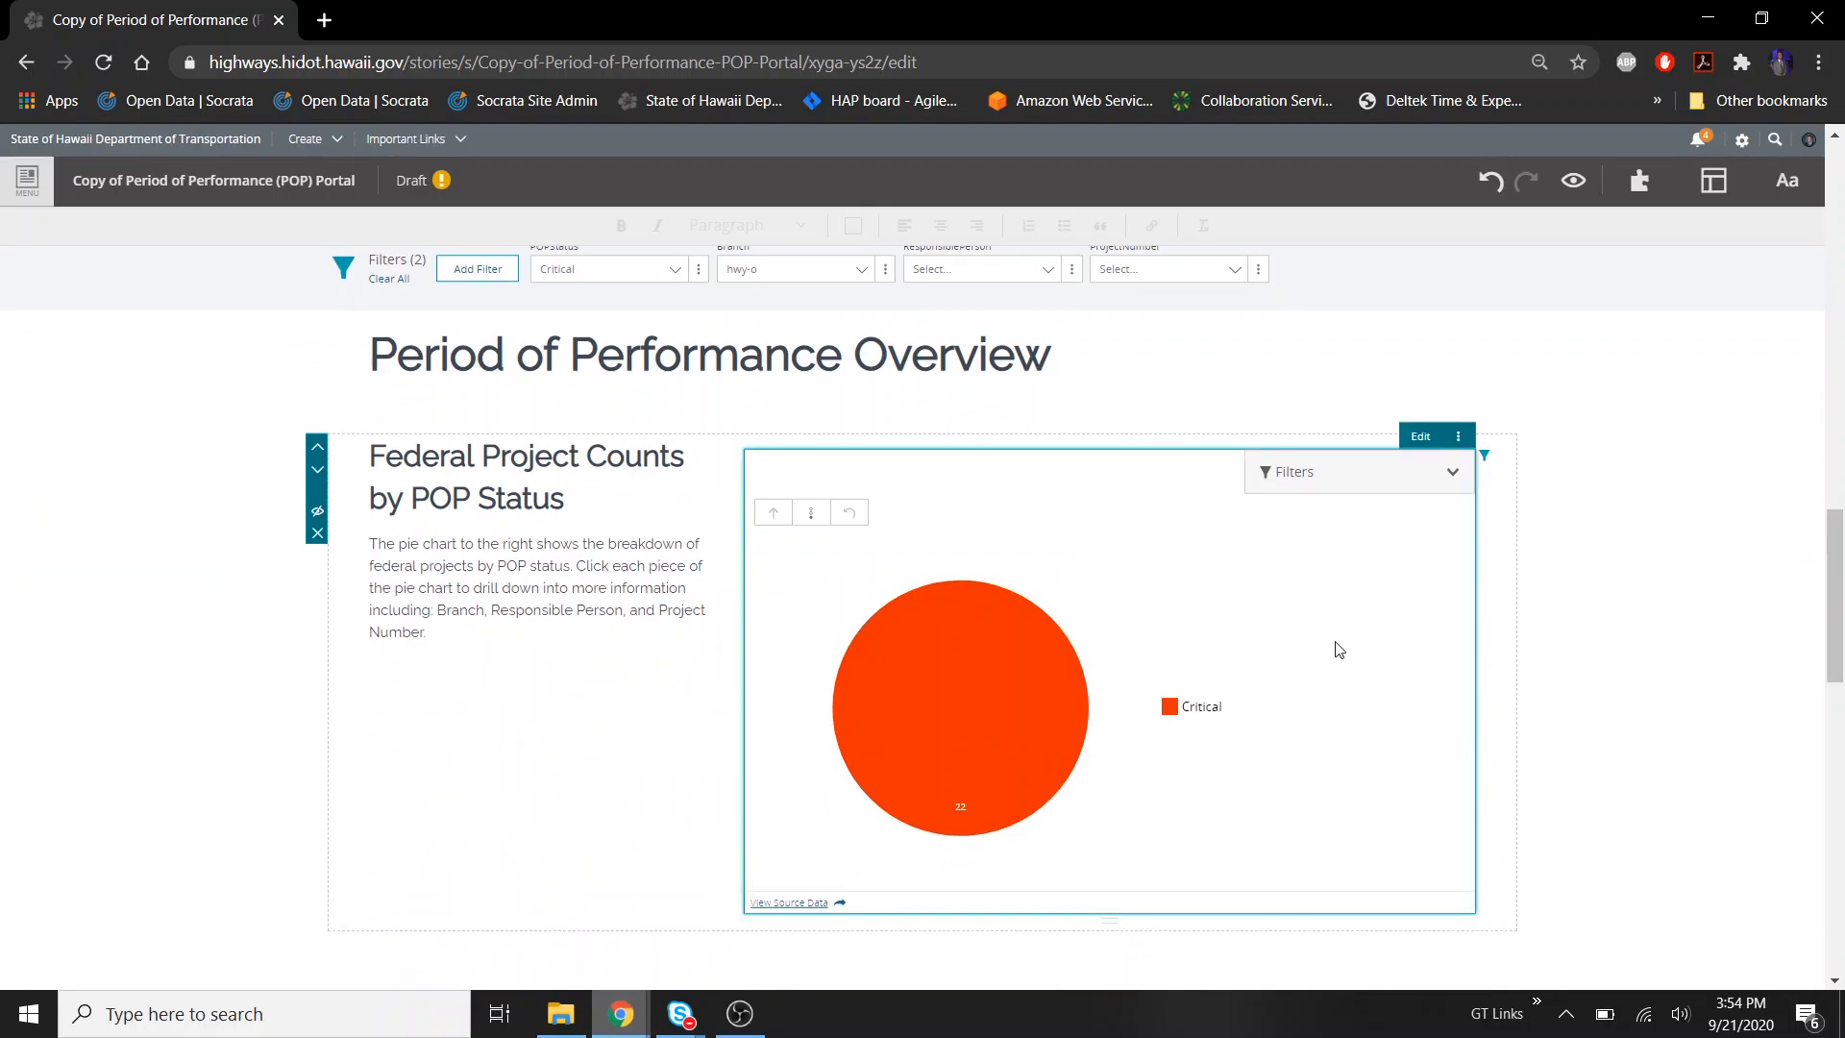
Clear all values applied in the global filter bar
{"action": "scroll", "coordinate": [1384, 644], "scroll_direction": "up", "scroll_amount": 4}
{"action": "left_click", "coordinate": [1432, 604]}
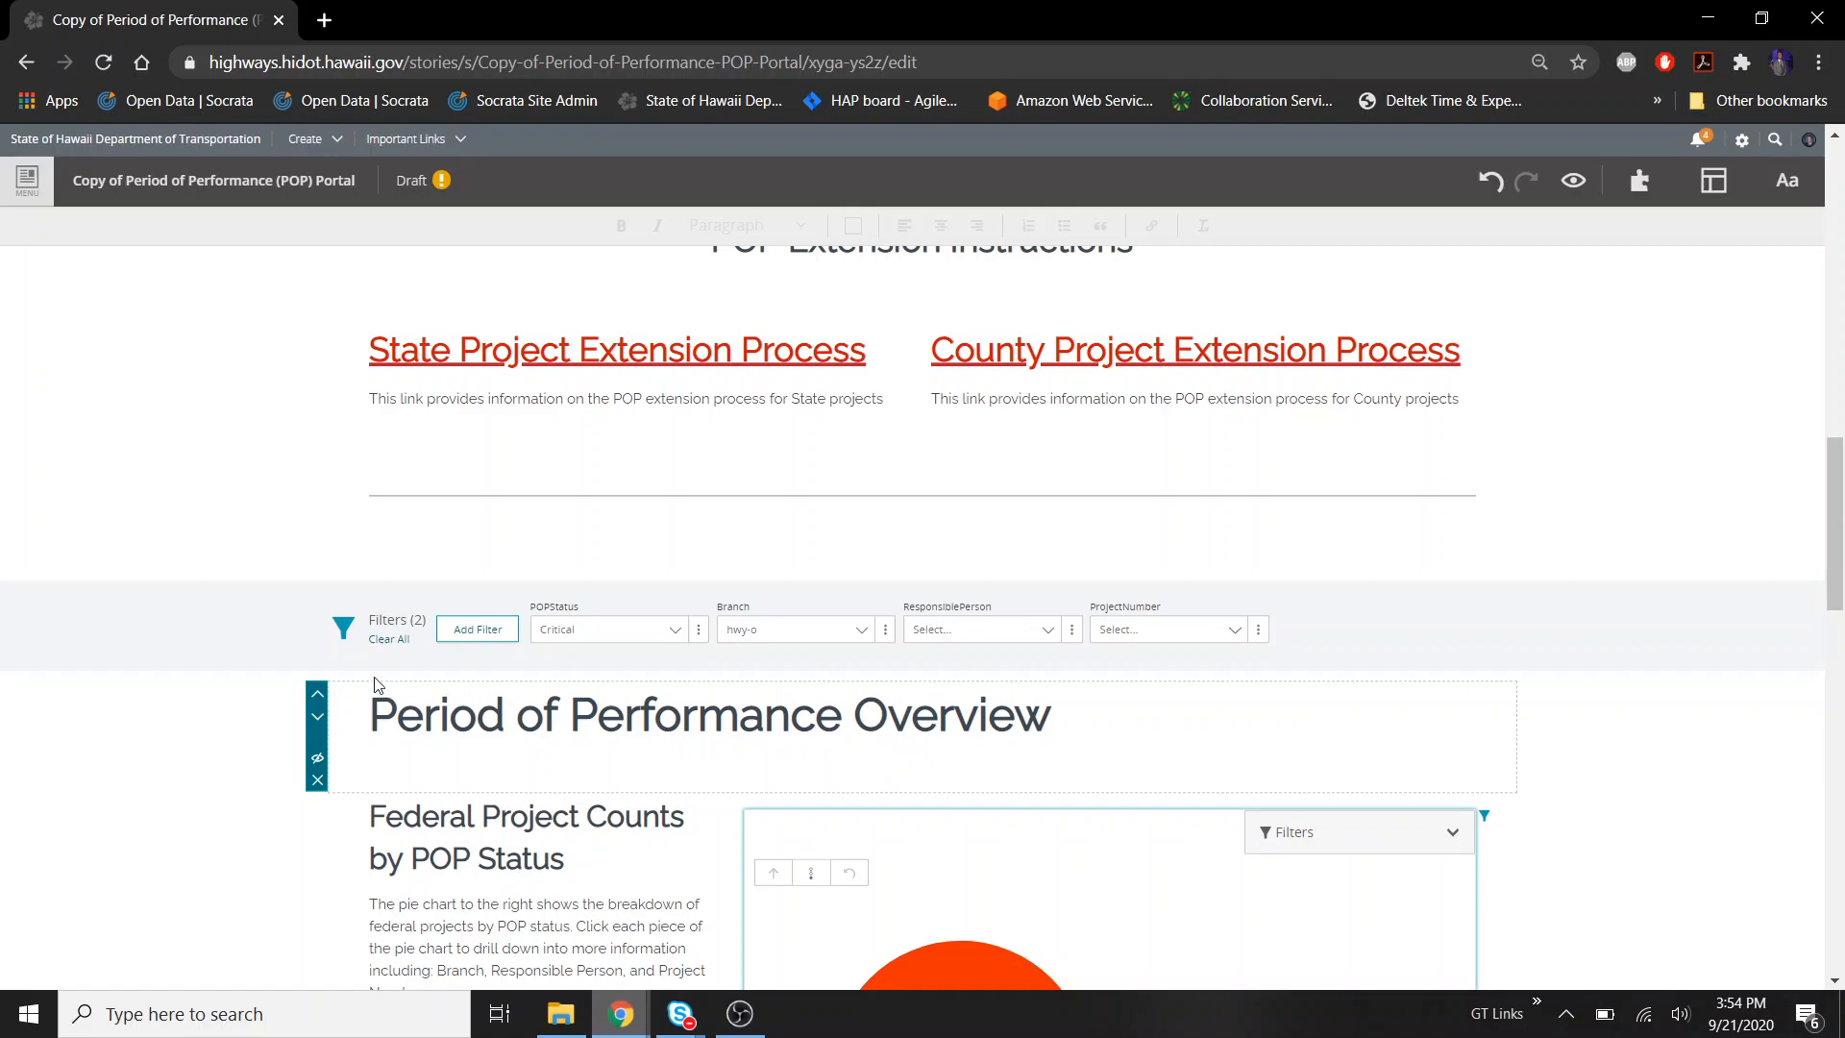
{"action": "left_click", "coordinate": [389, 638]}
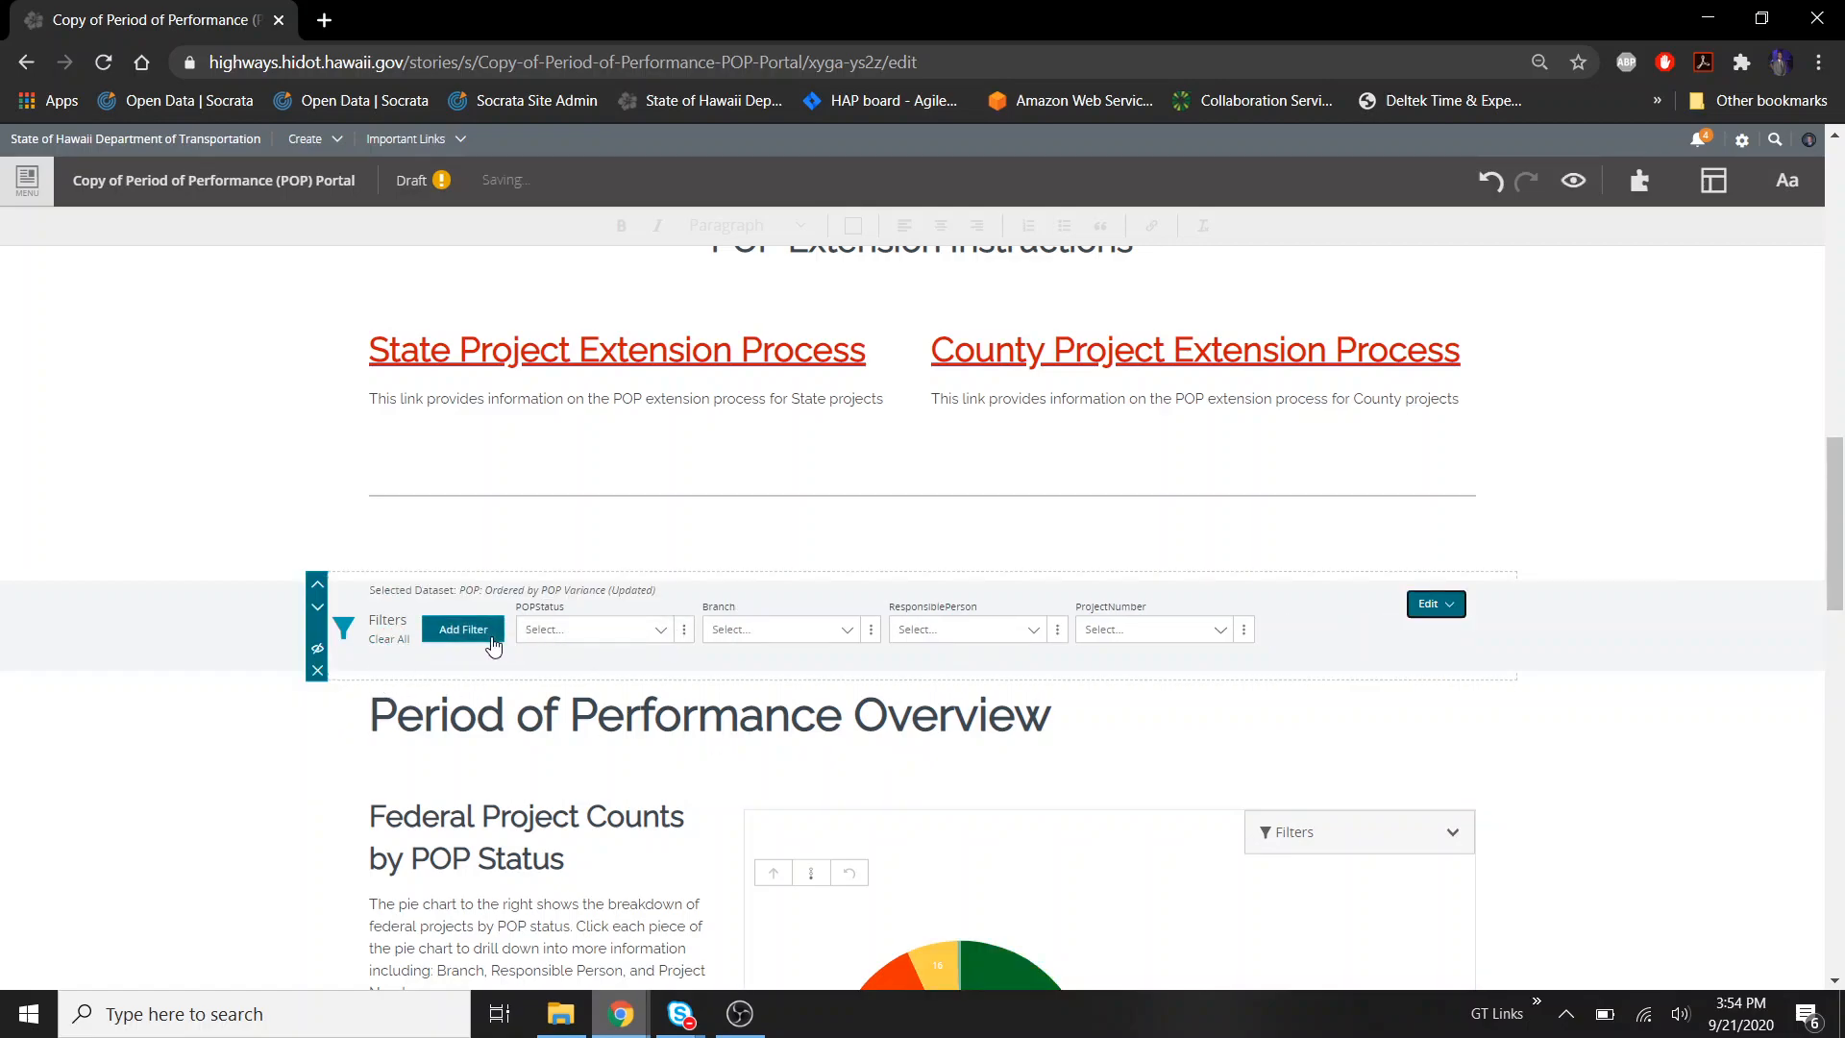
Switch the filter bar to another dataset by searching for "all projects" and choosing PSS Data - All Projects
{"action": "left_click", "coordinate": [1456, 609]}
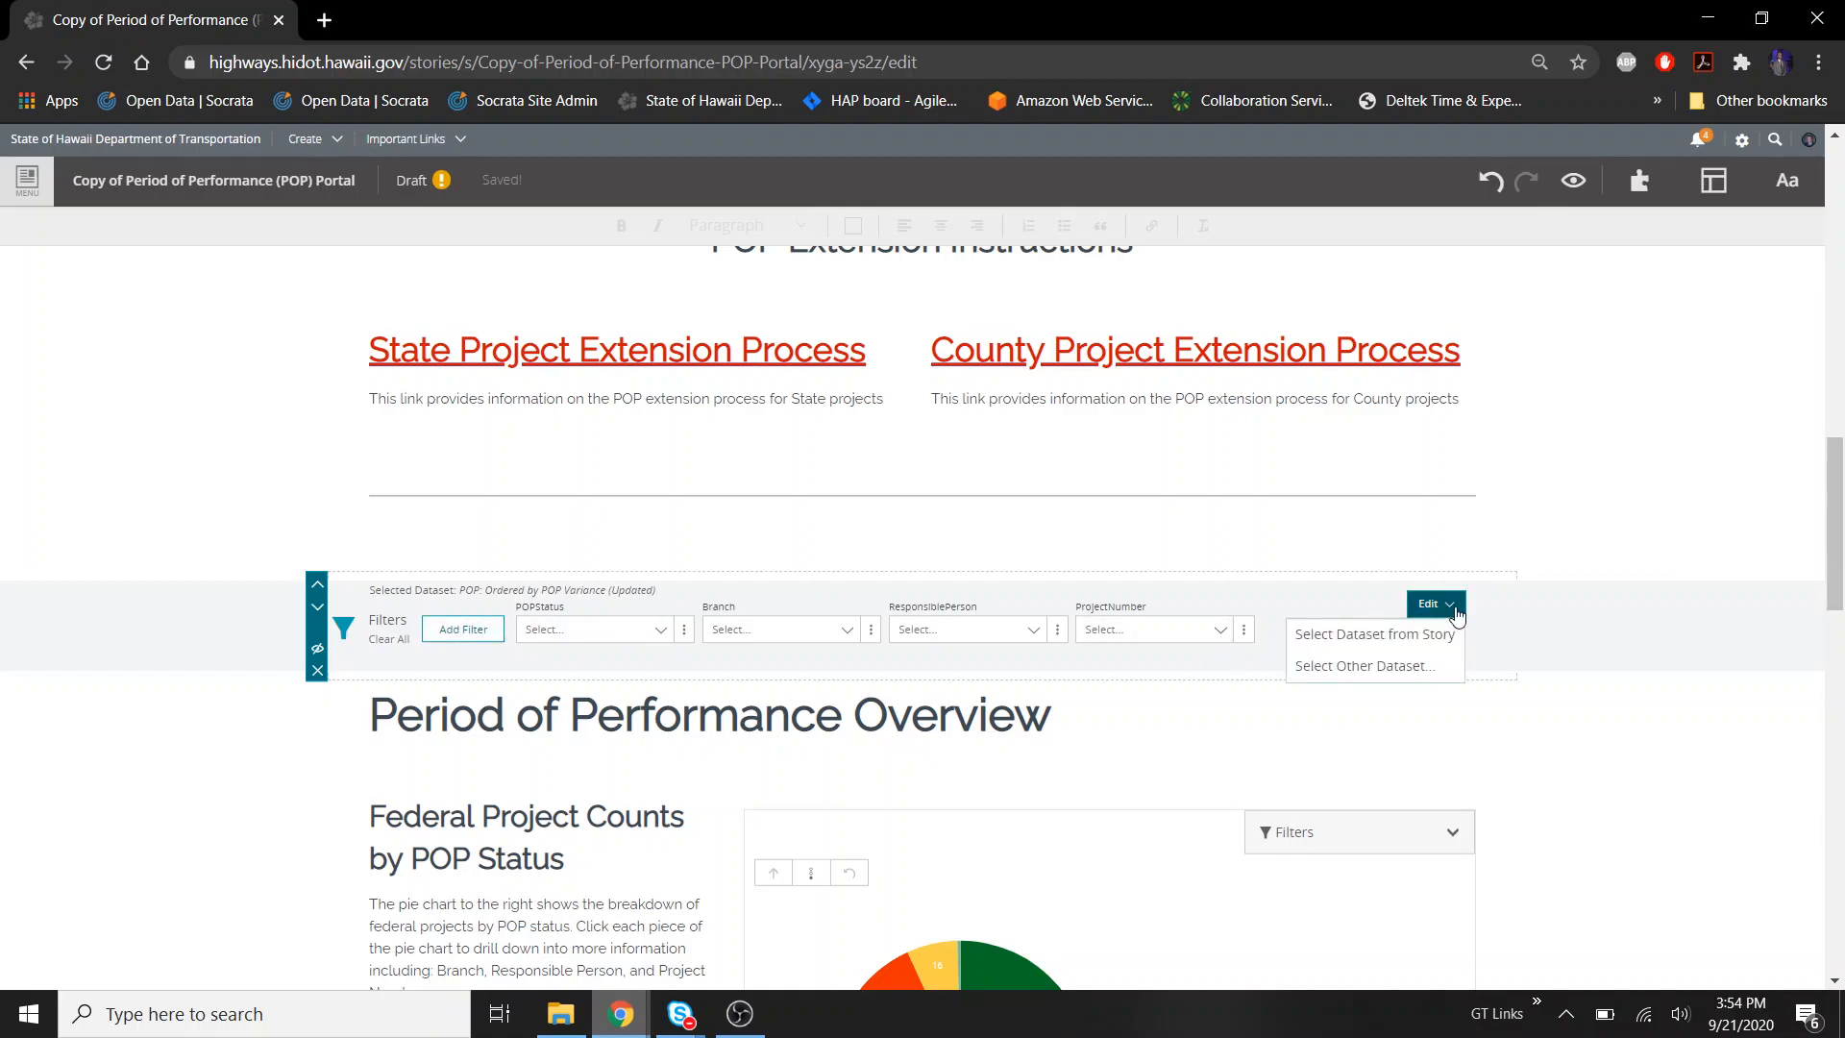
{"action": "left_click", "coordinate": [1411, 665]}
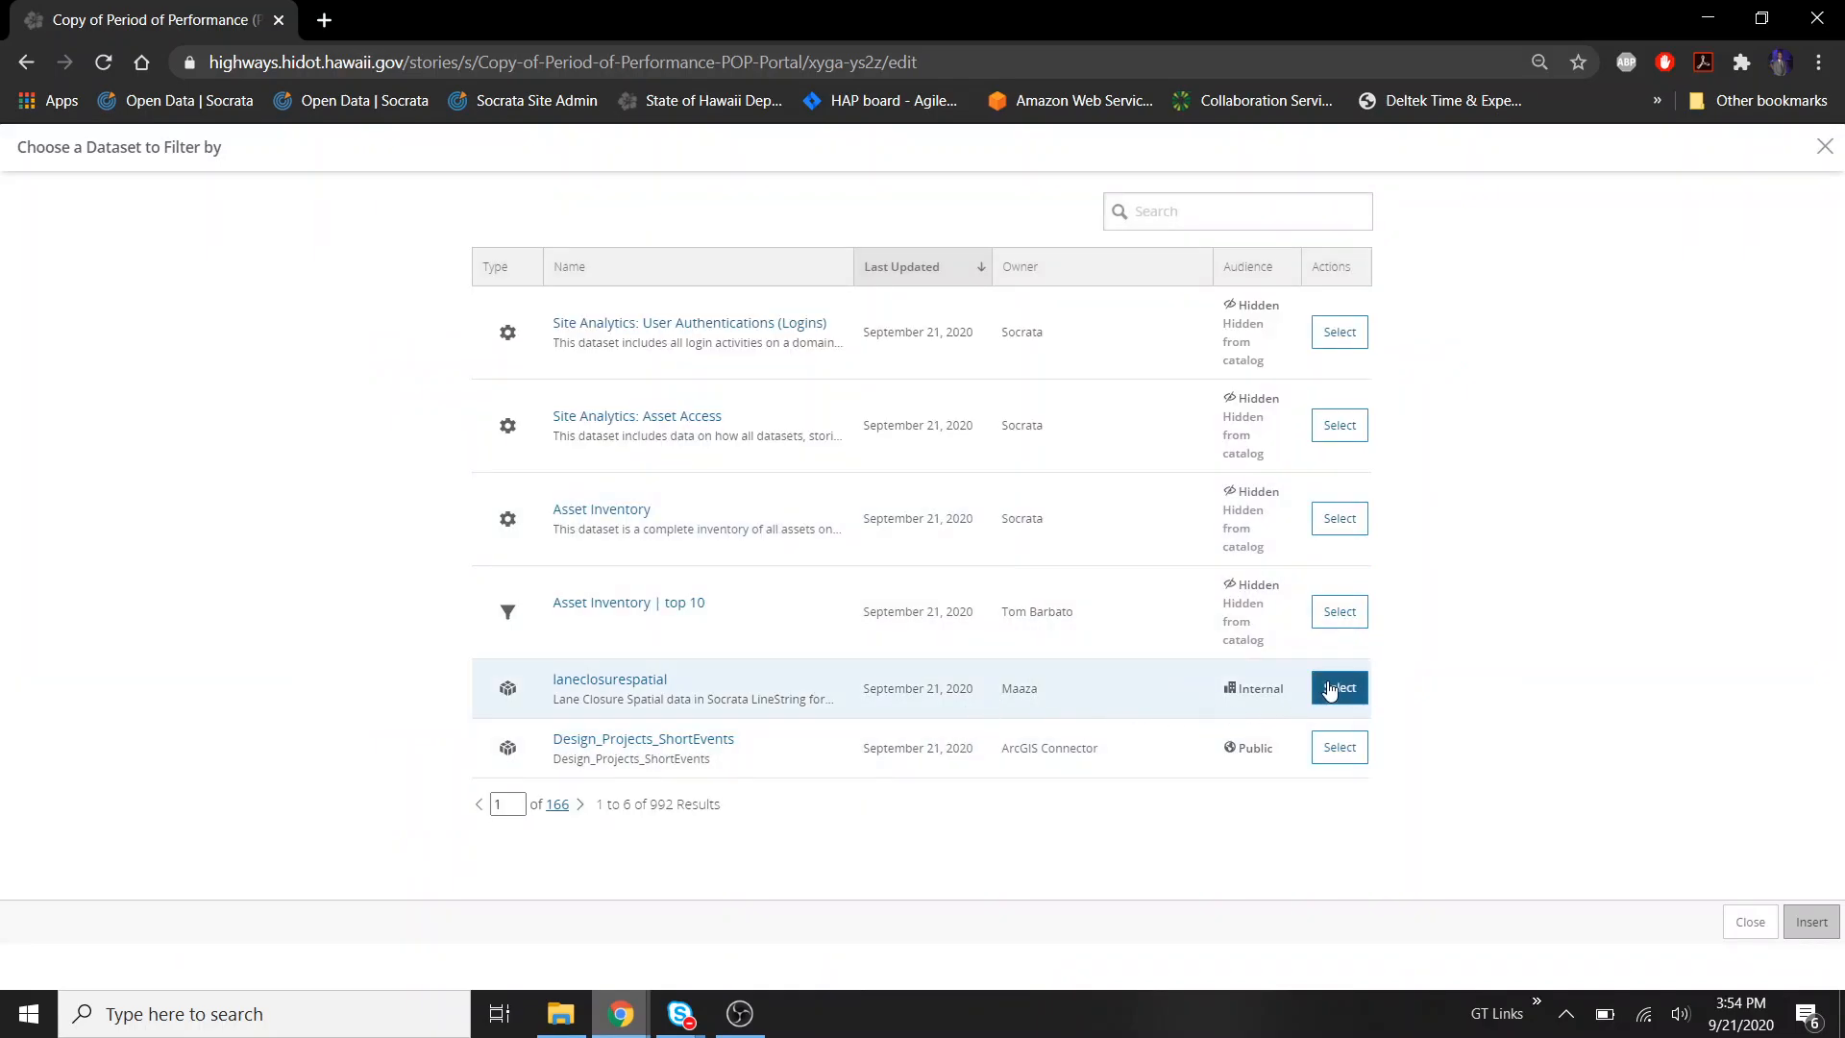
{"action": "left_click", "coordinate": [1261, 221]}
{"action": "type", "text": "all projects"}
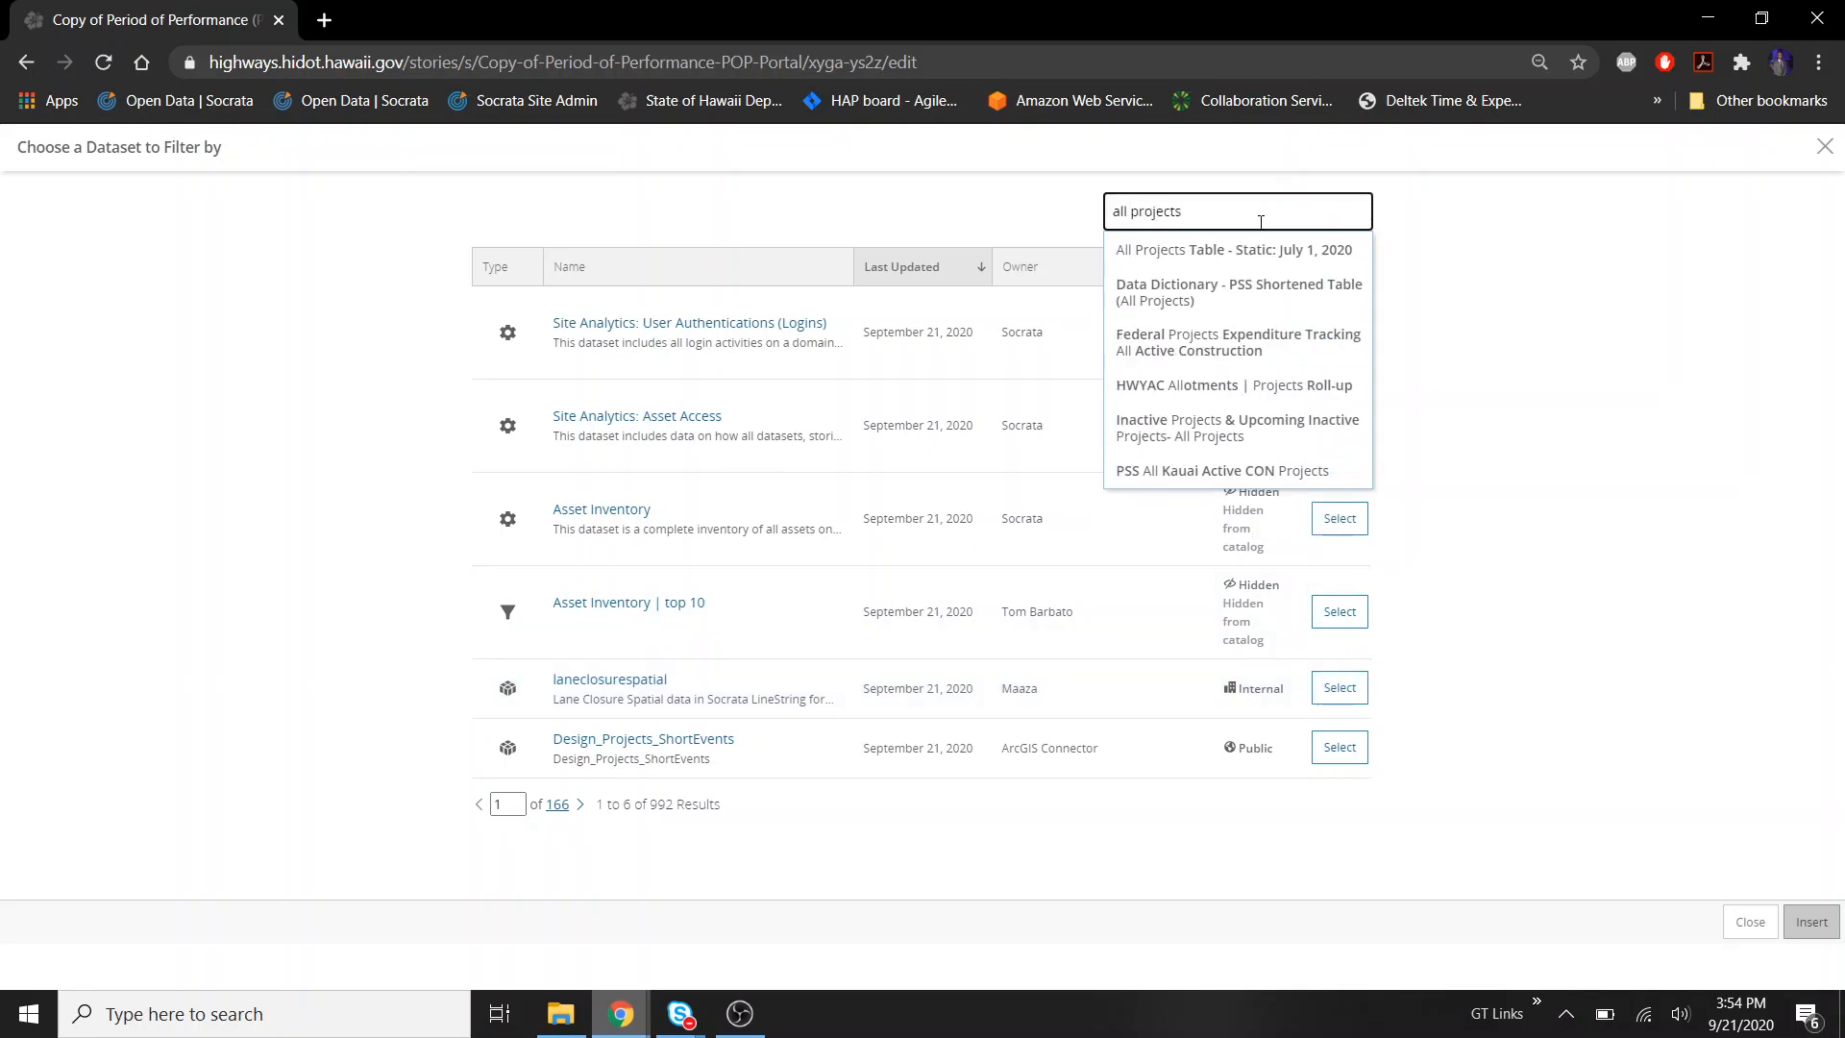
{"action": "key", "text": "Return"}
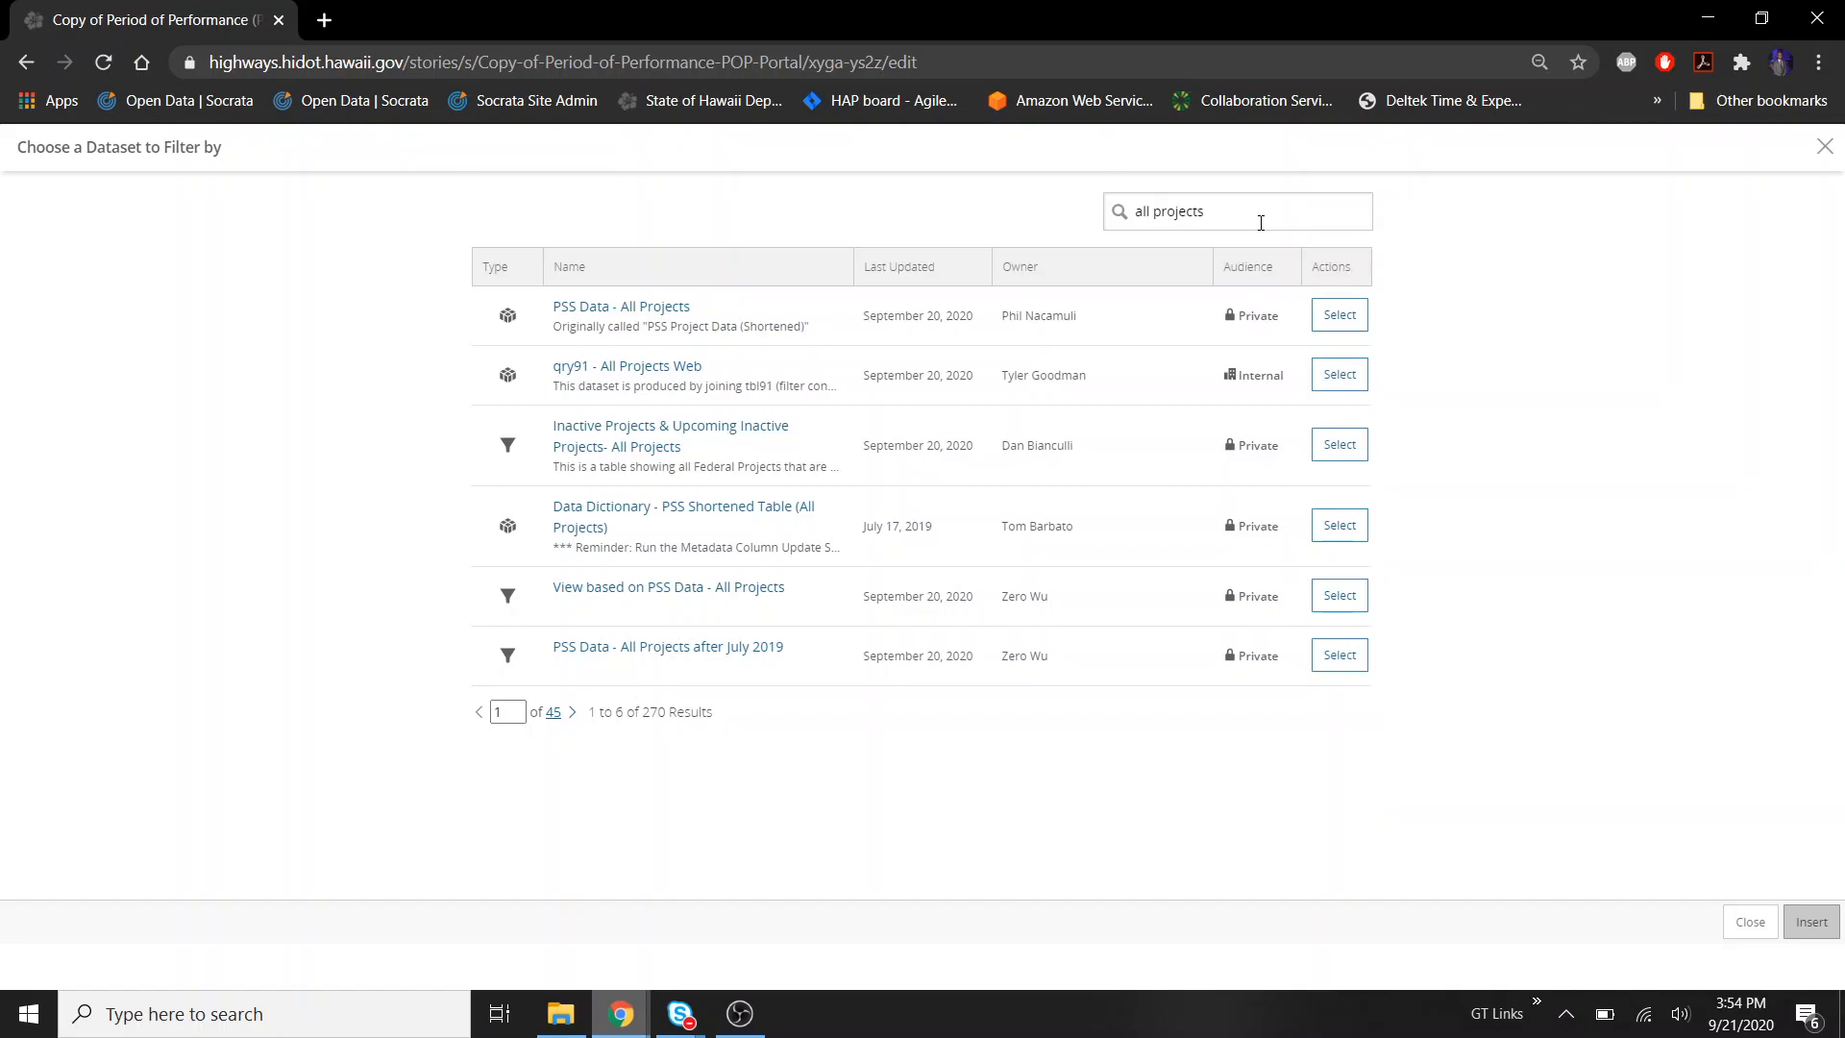
{"action": "left_click", "coordinate": [1328, 316]}
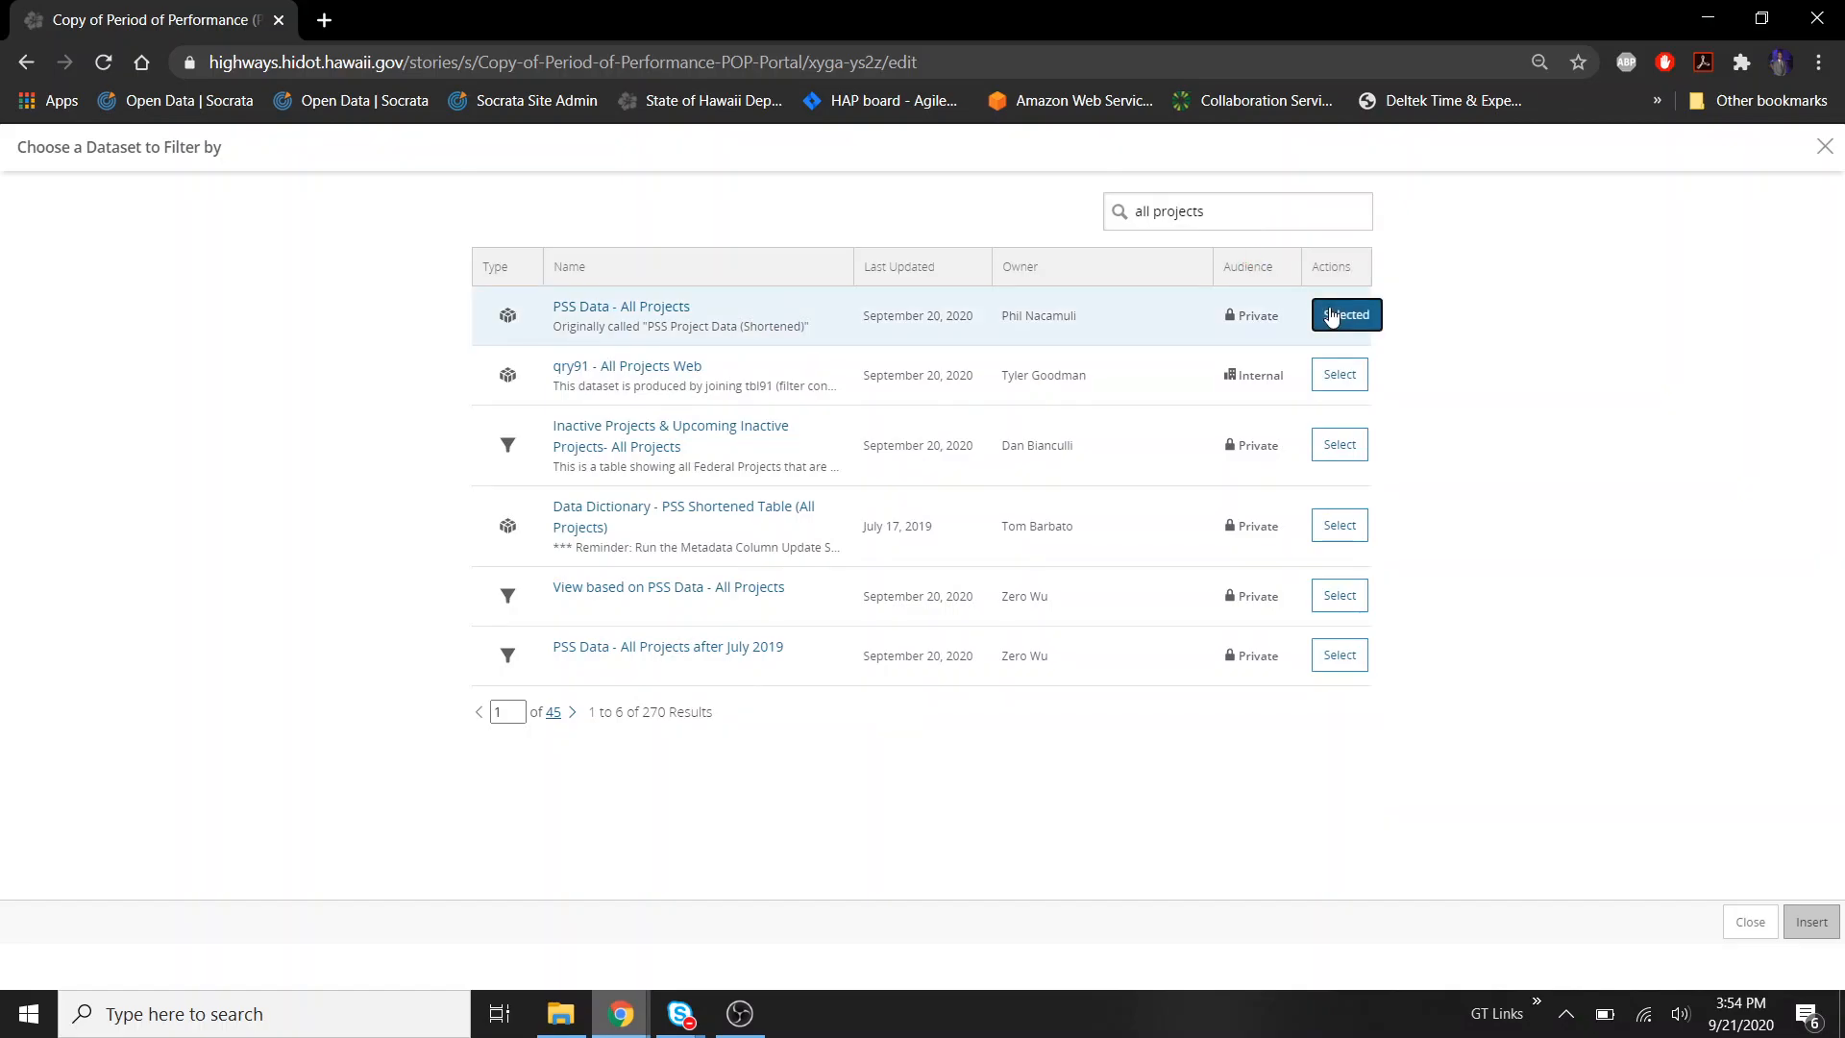
Review the POP Status pie chart and the Division and Island charts with the filter bar tied to the other dataset
{"action": "scroll", "coordinate": [1273, 684], "scroll_direction": "down", "scroll_amount": 3}
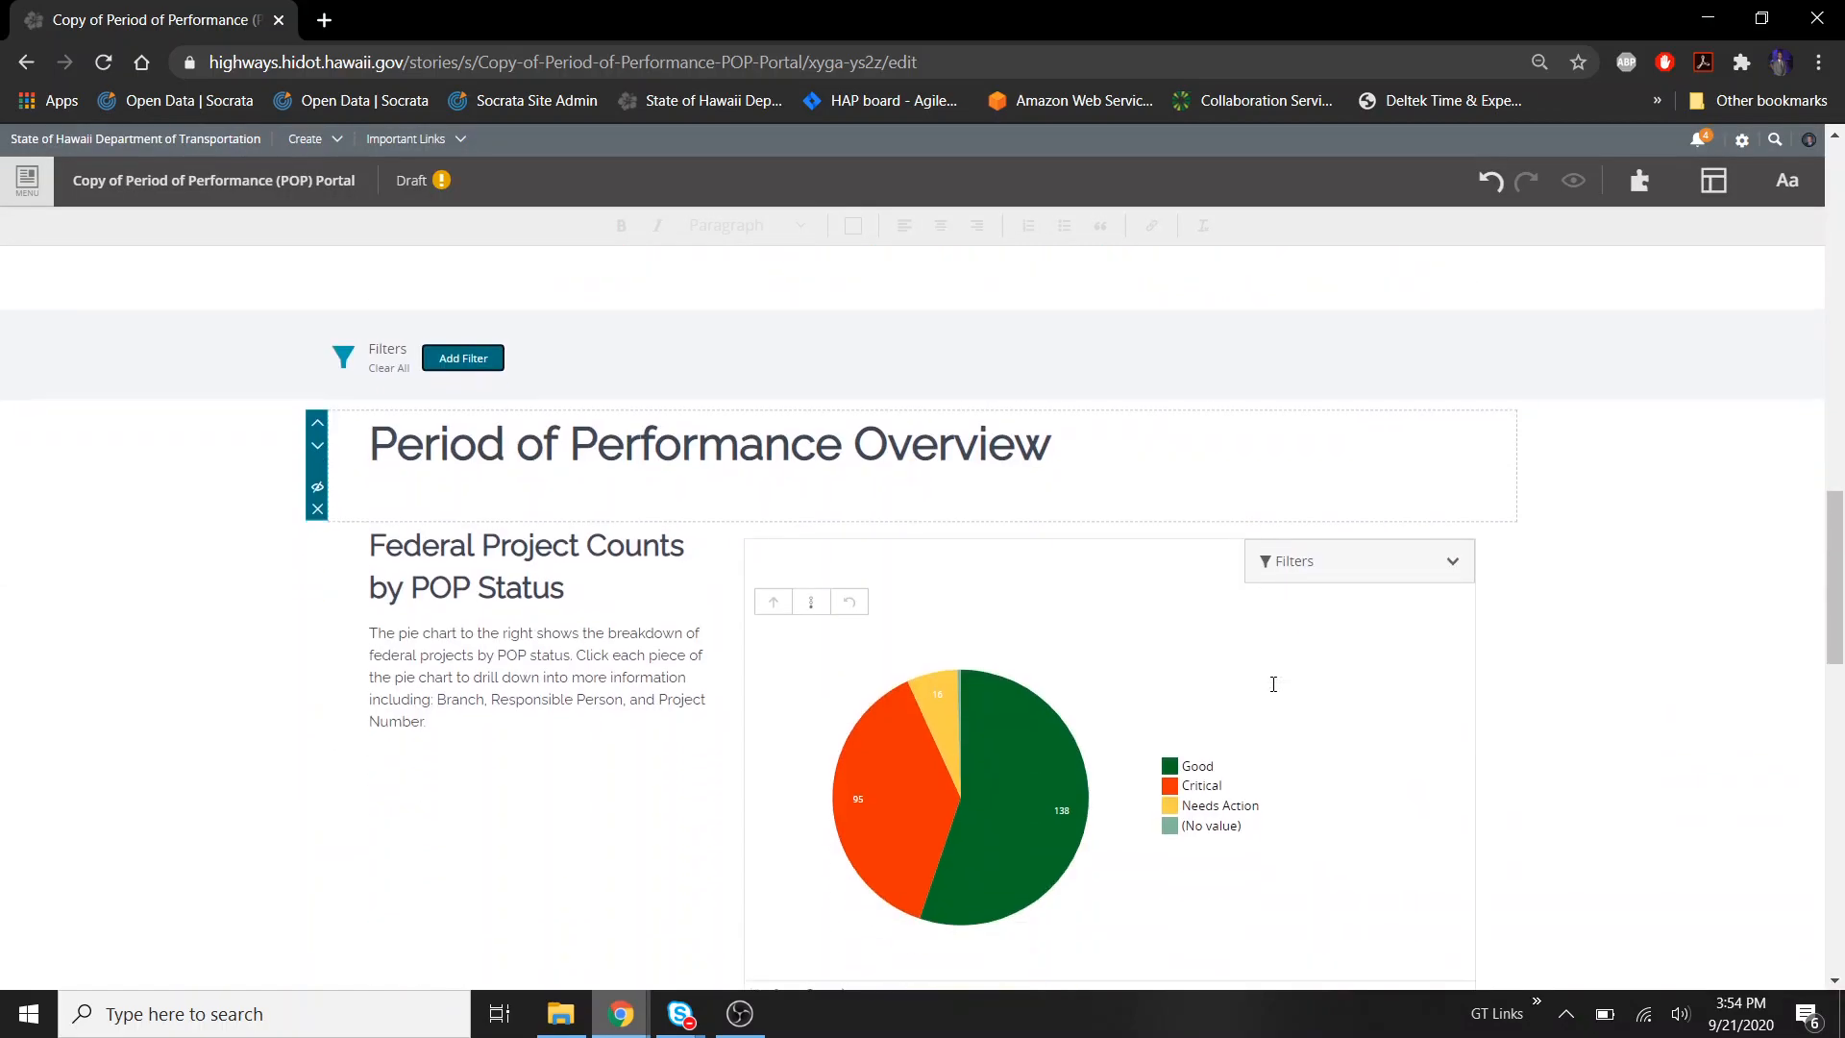
{"action": "scroll", "coordinate": [1274, 685], "scroll_direction": "down", "scroll_amount": 8}
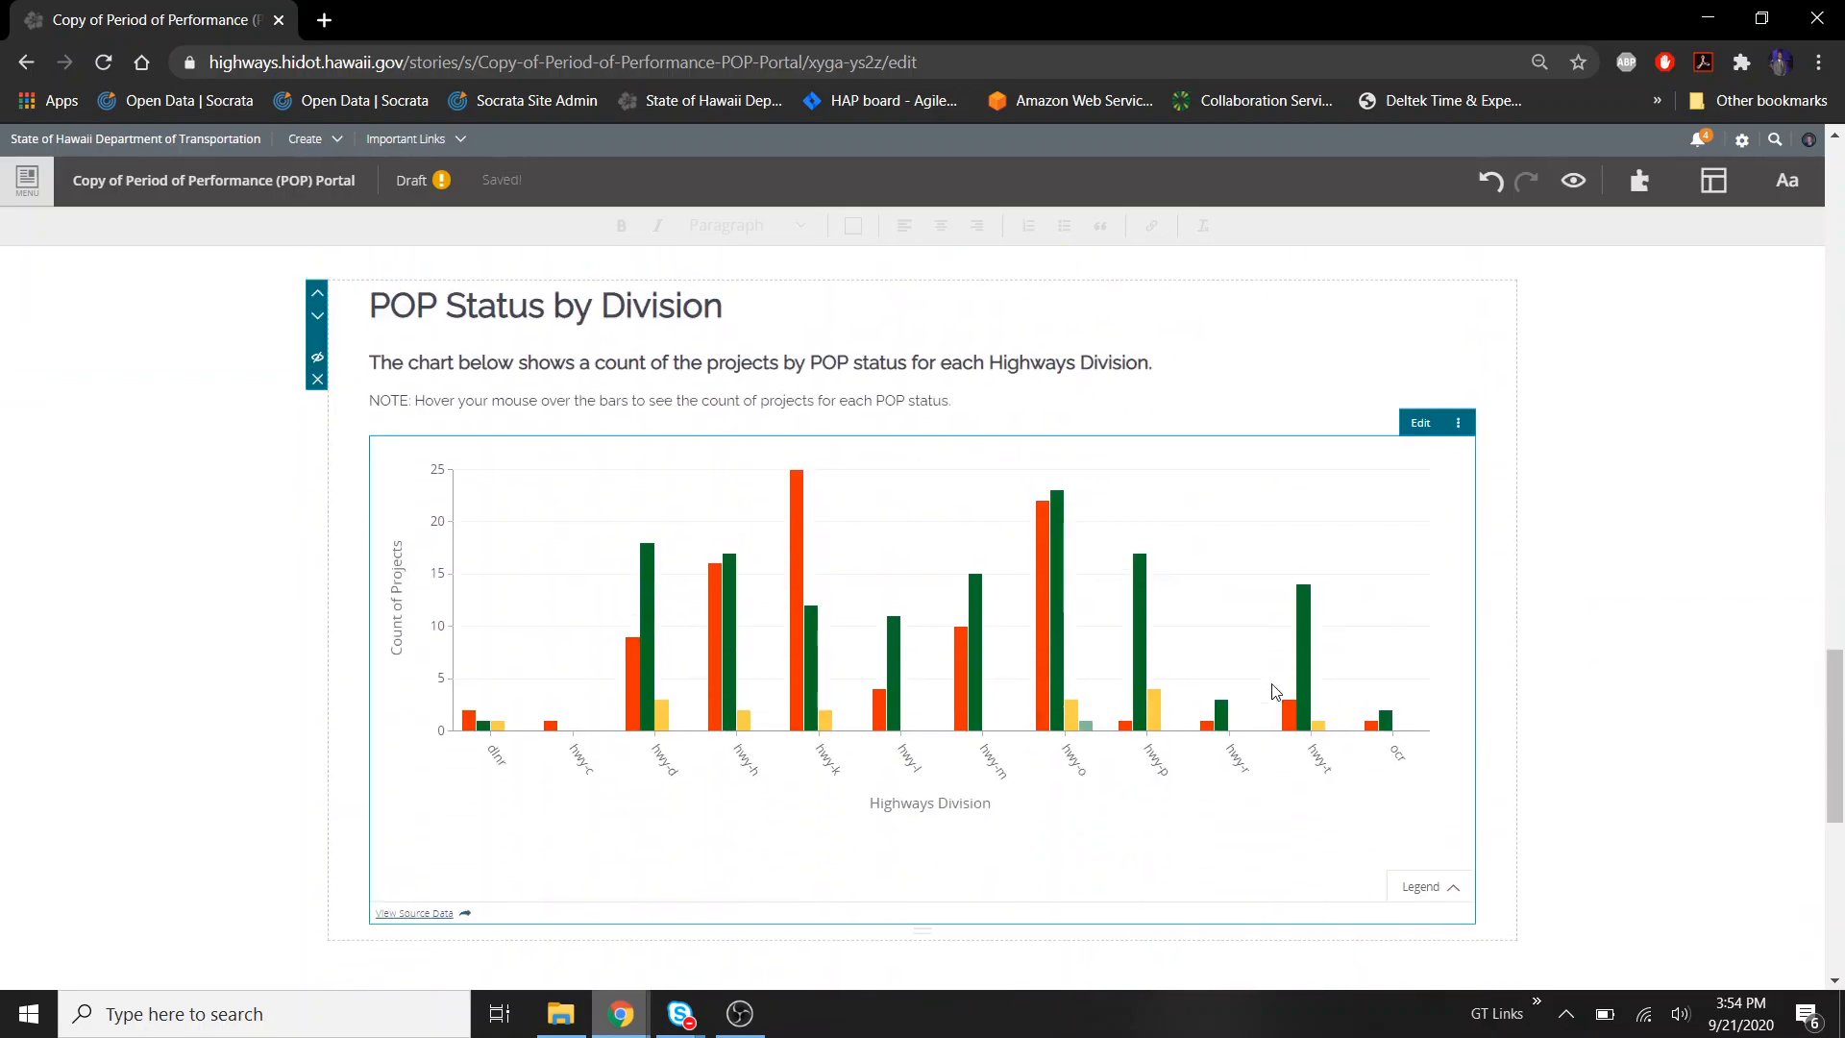
{"action": "scroll", "coordinate": [1727, 802], "scroll_direction": "down", "scroll_amount": 5}
{"action": "scroll", "coordinate": [1727, 802], "scroll_direction": "up", "scroll_amount": 9}
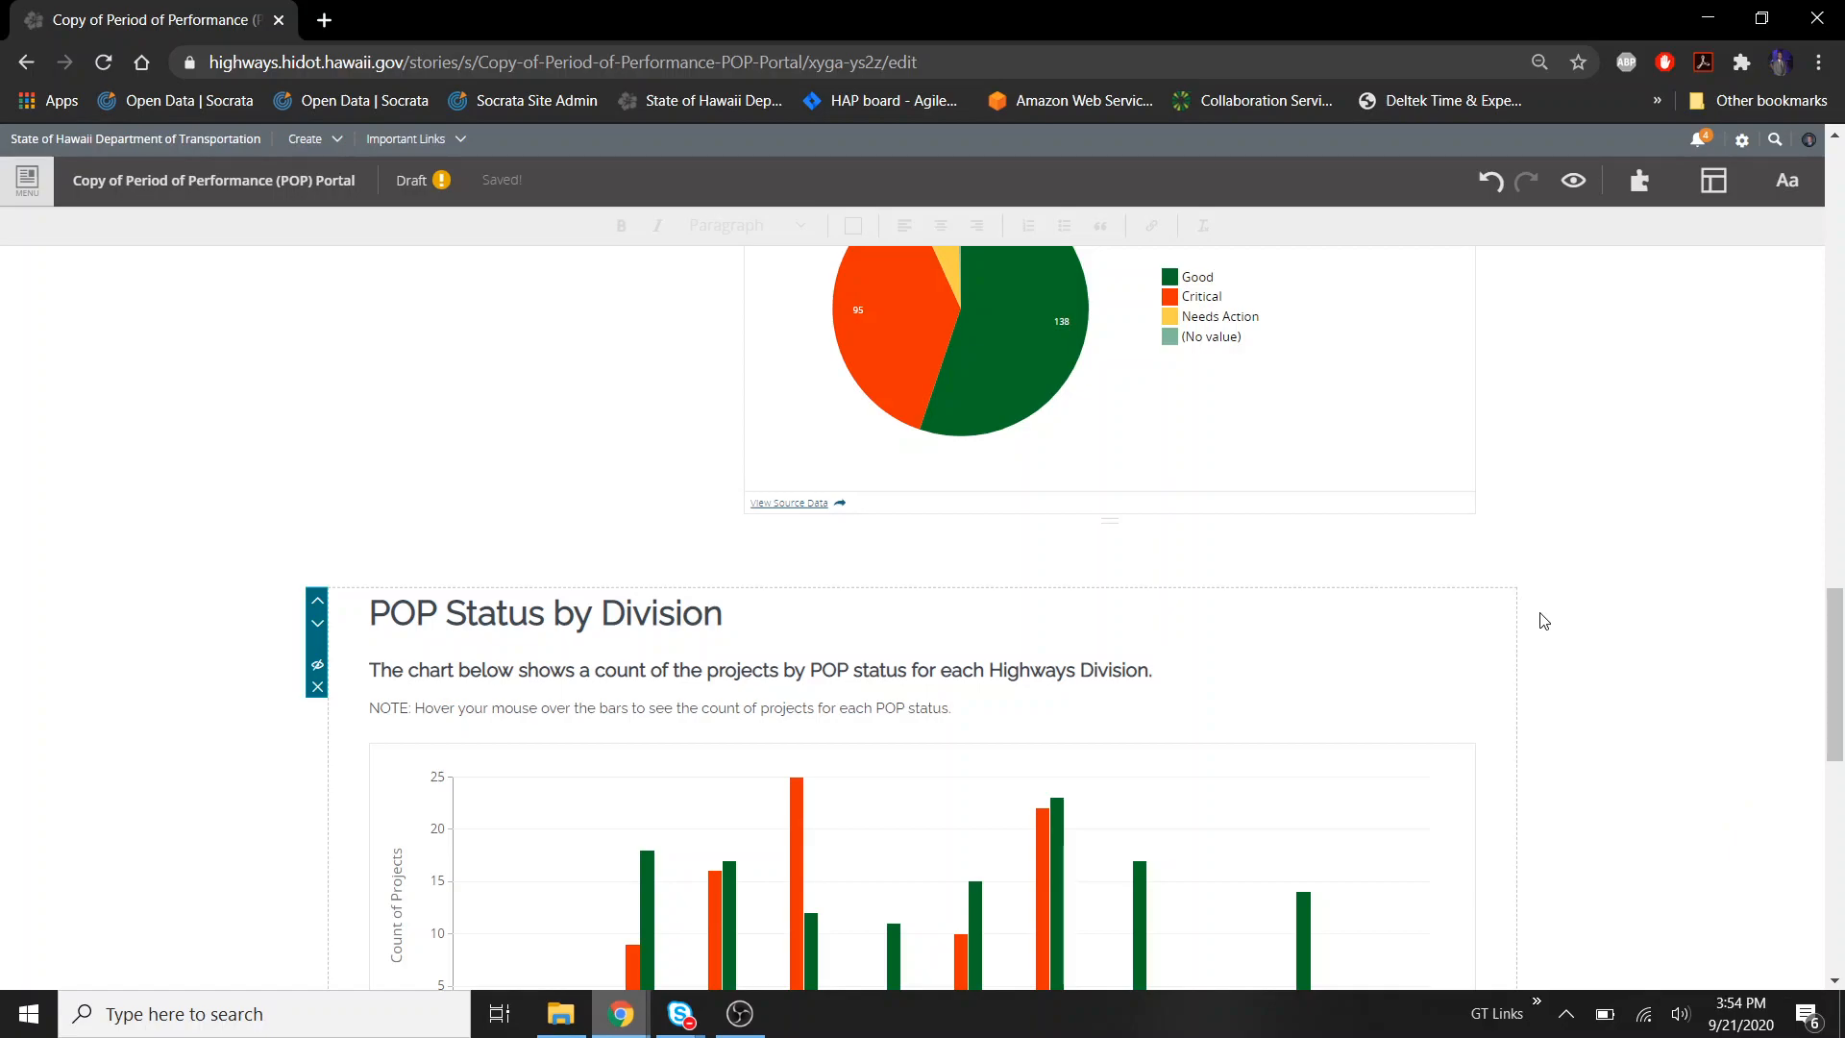
{"action": "scroll", "coordinate": [1544, 620], "scroll_direction": "up", "scroll_amount": 4}
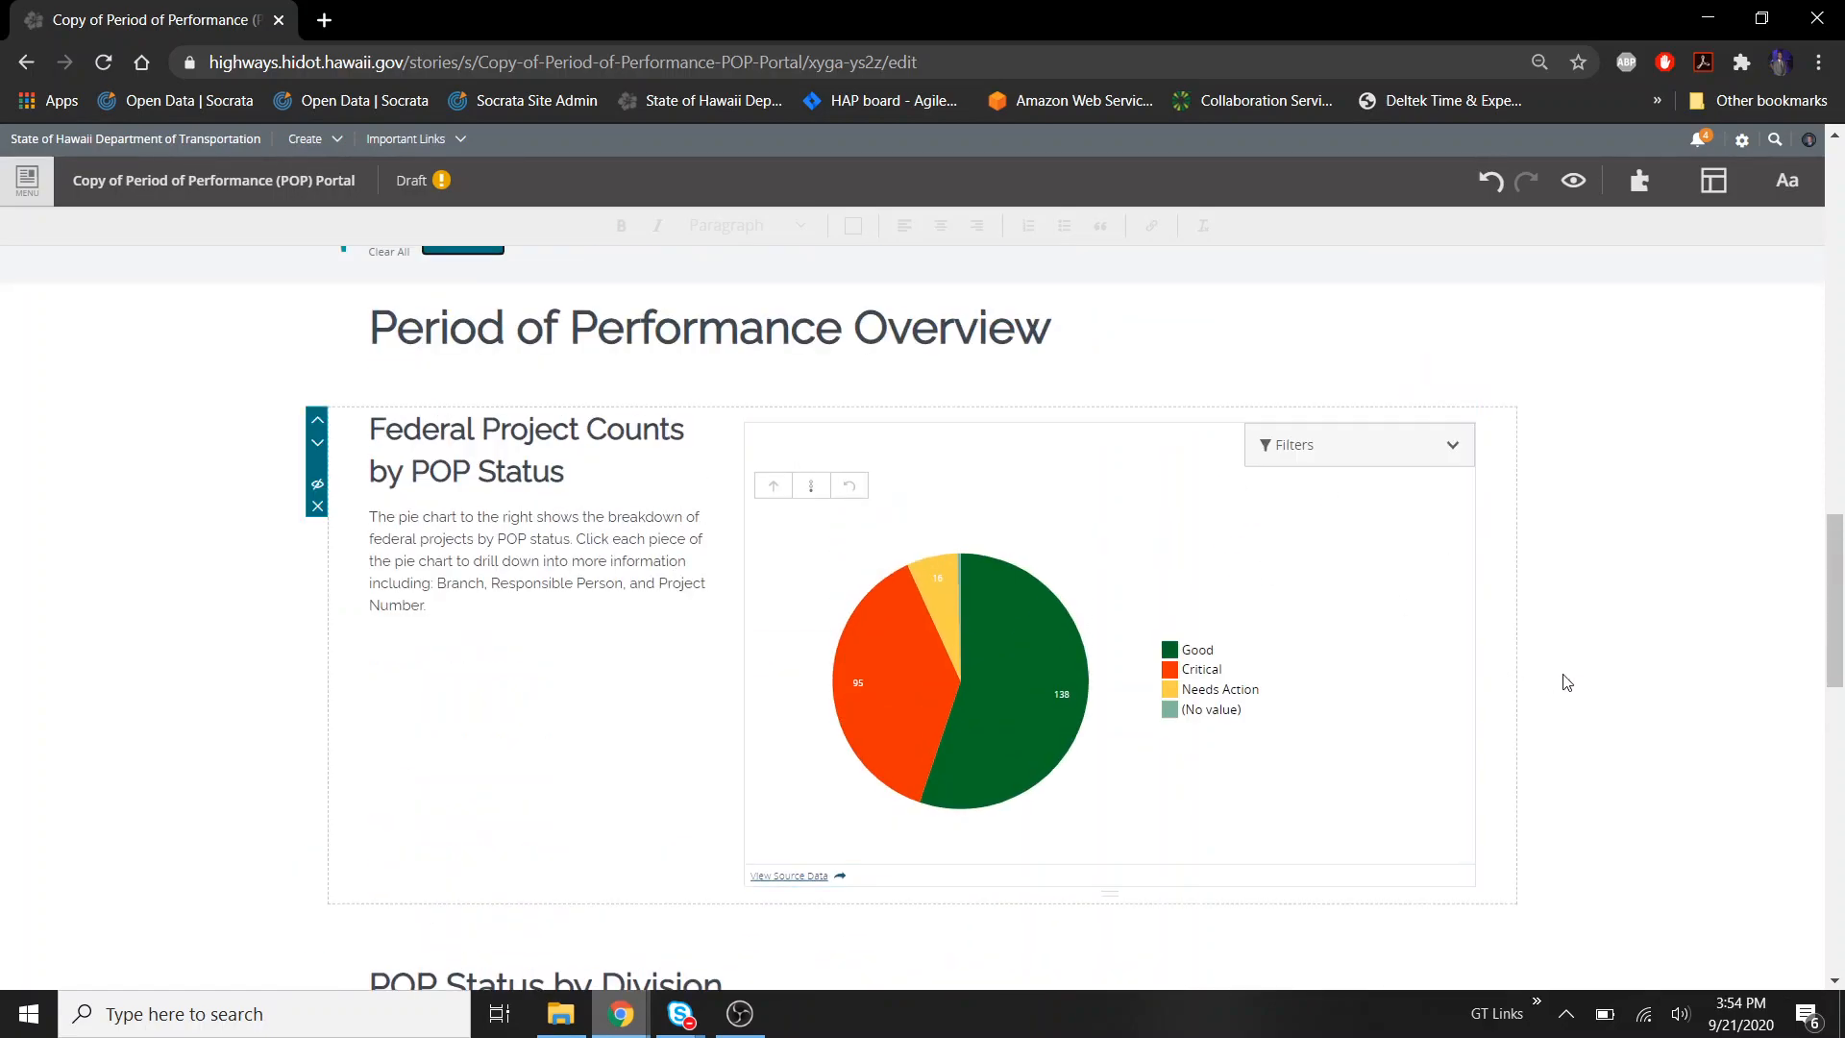
{"action": "scroll", "coordinate": [1338, 588], "scroll_direction": "down", "scroll_amount": 6}
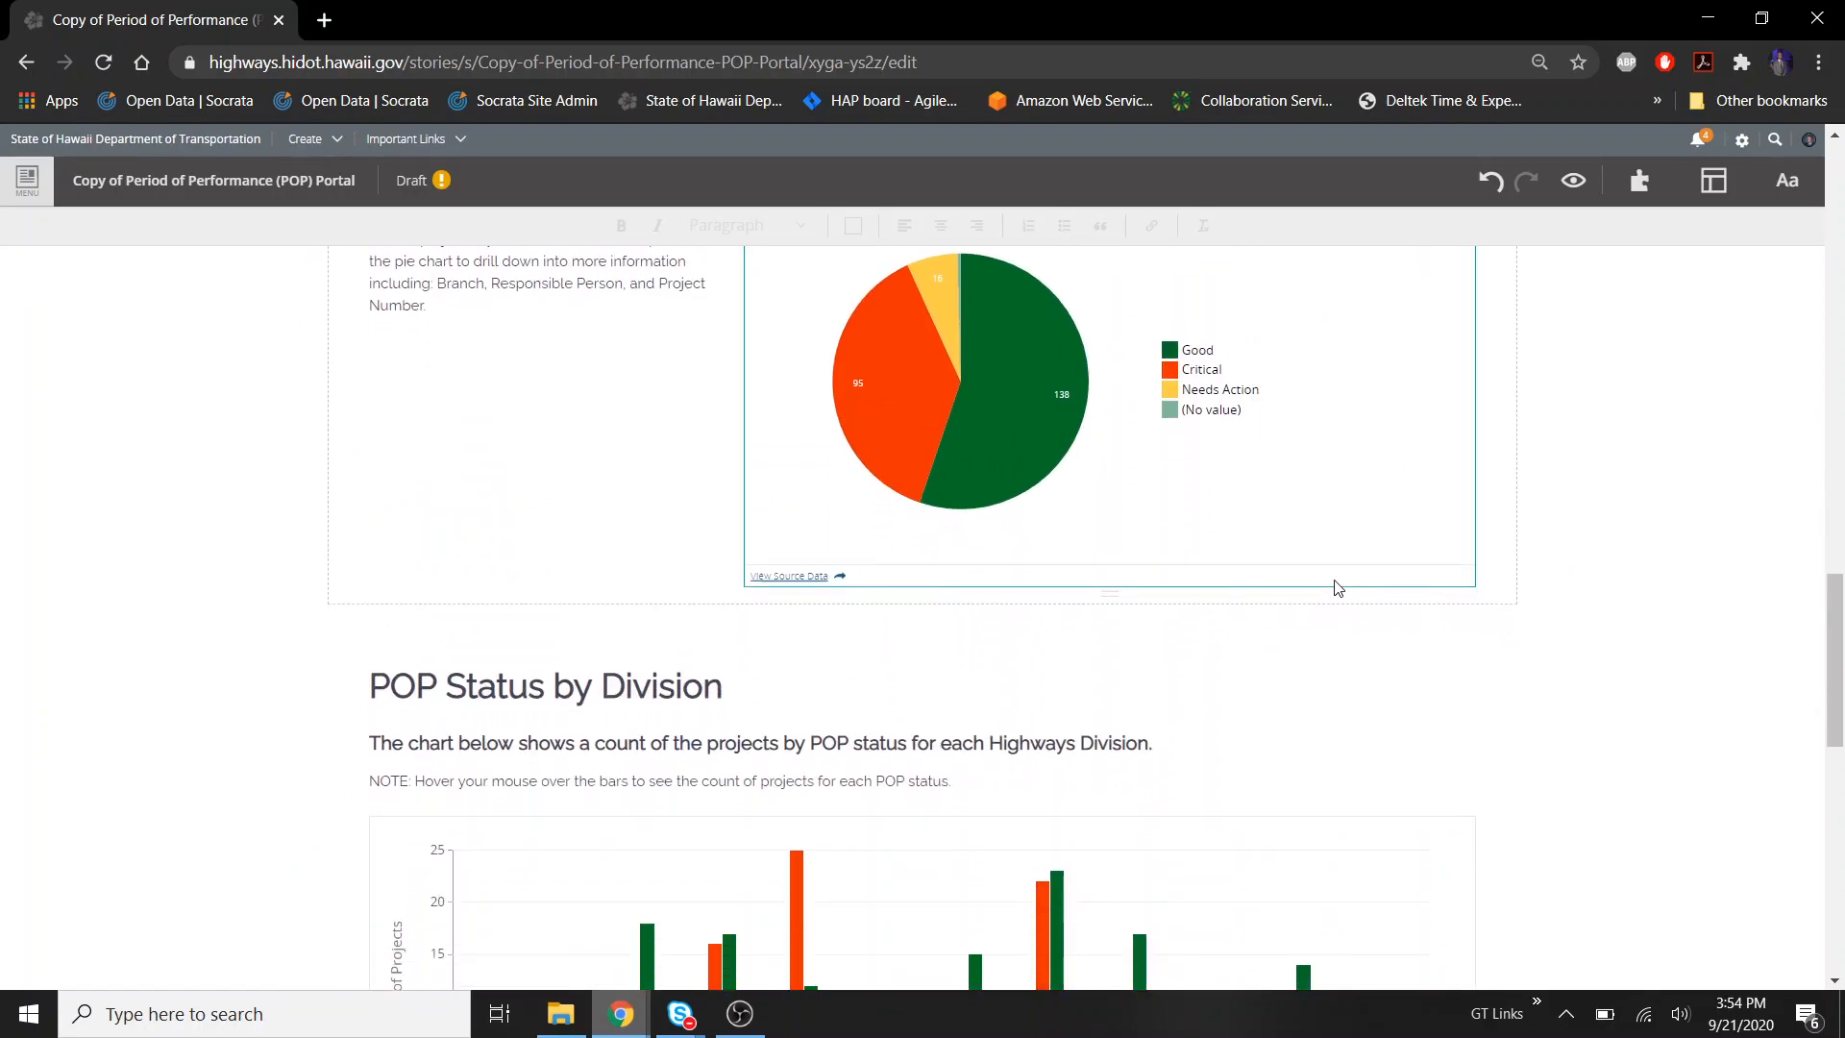
{"action": "scroll", "coordinate": [1723, 661], "scroll_direction": "up", "scroll_amount": 7}
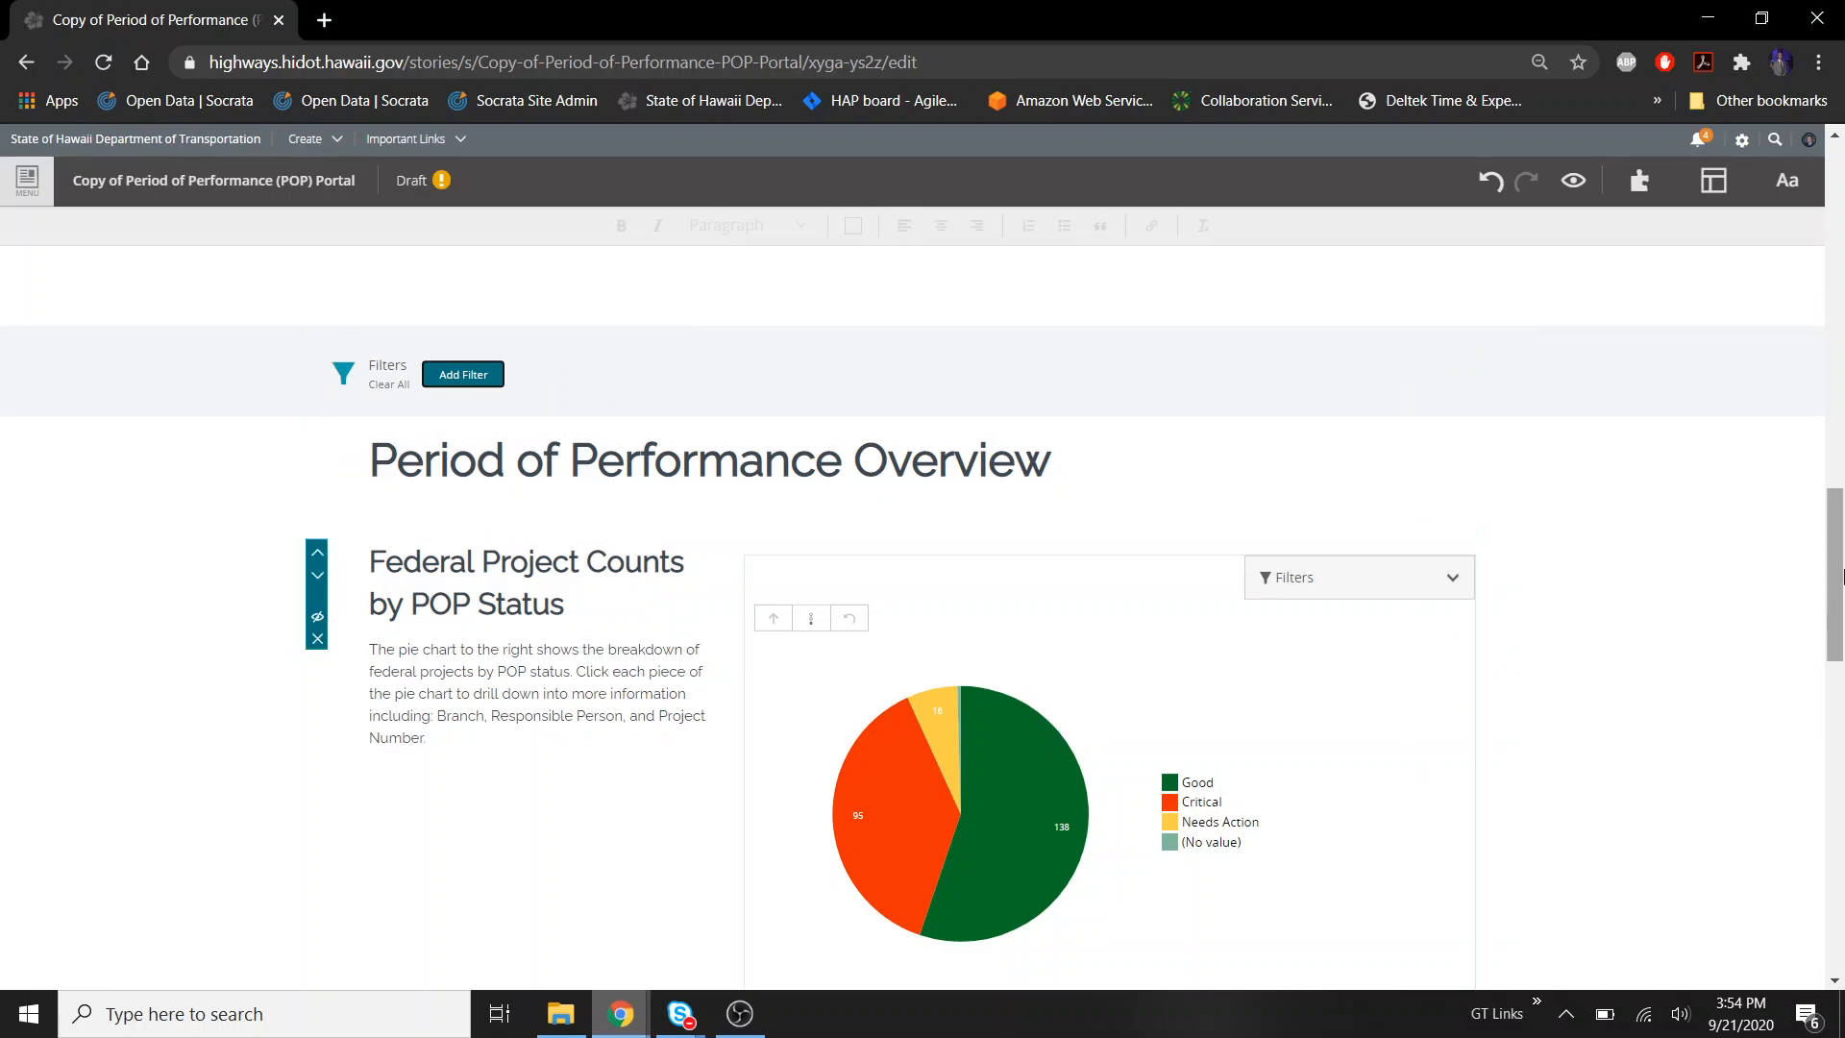
Set the filter bar's dataset to POP: Ordered by POP Variance (Updated) from the story's own datasets
{"action": "left_click_drag", "start_coordinate": [1839, 575], "coordinate": [1840, 533]}
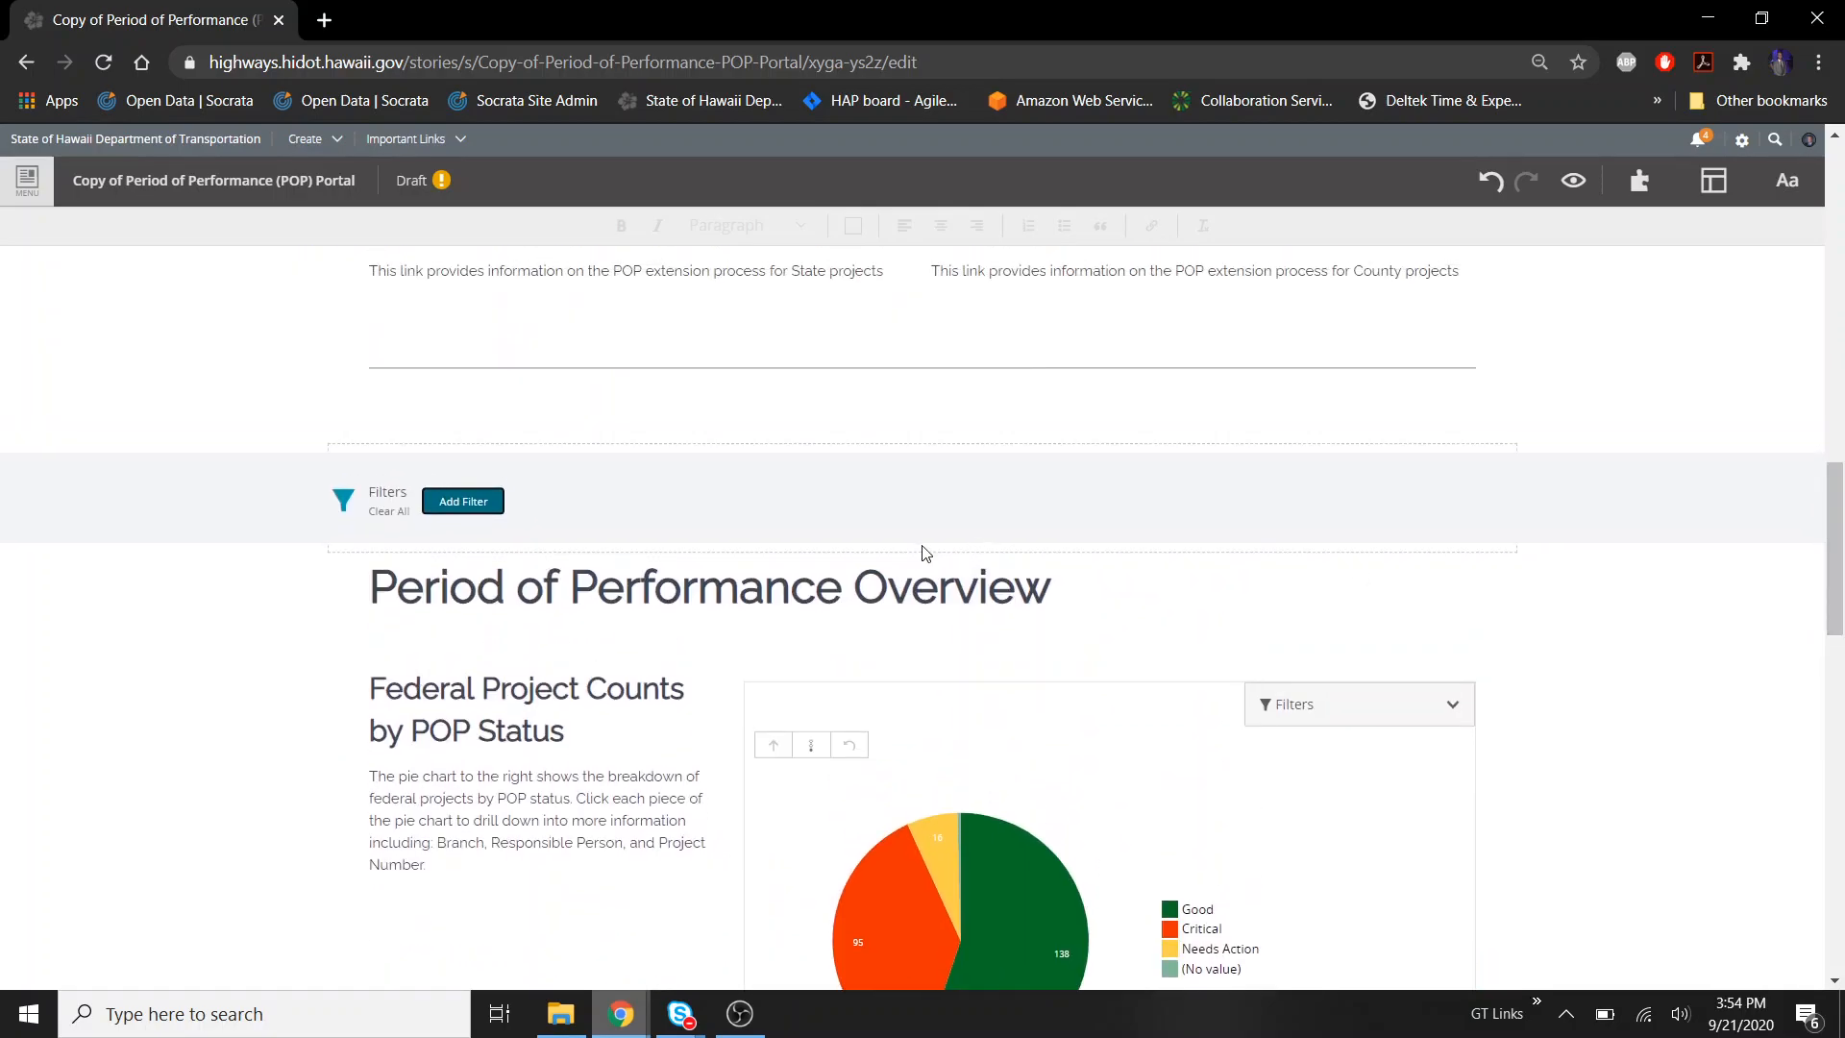
{"action": "left_click", "coordinate": [394, 509]}
{"action": "left_click", "coordinate": [1444, 481]}
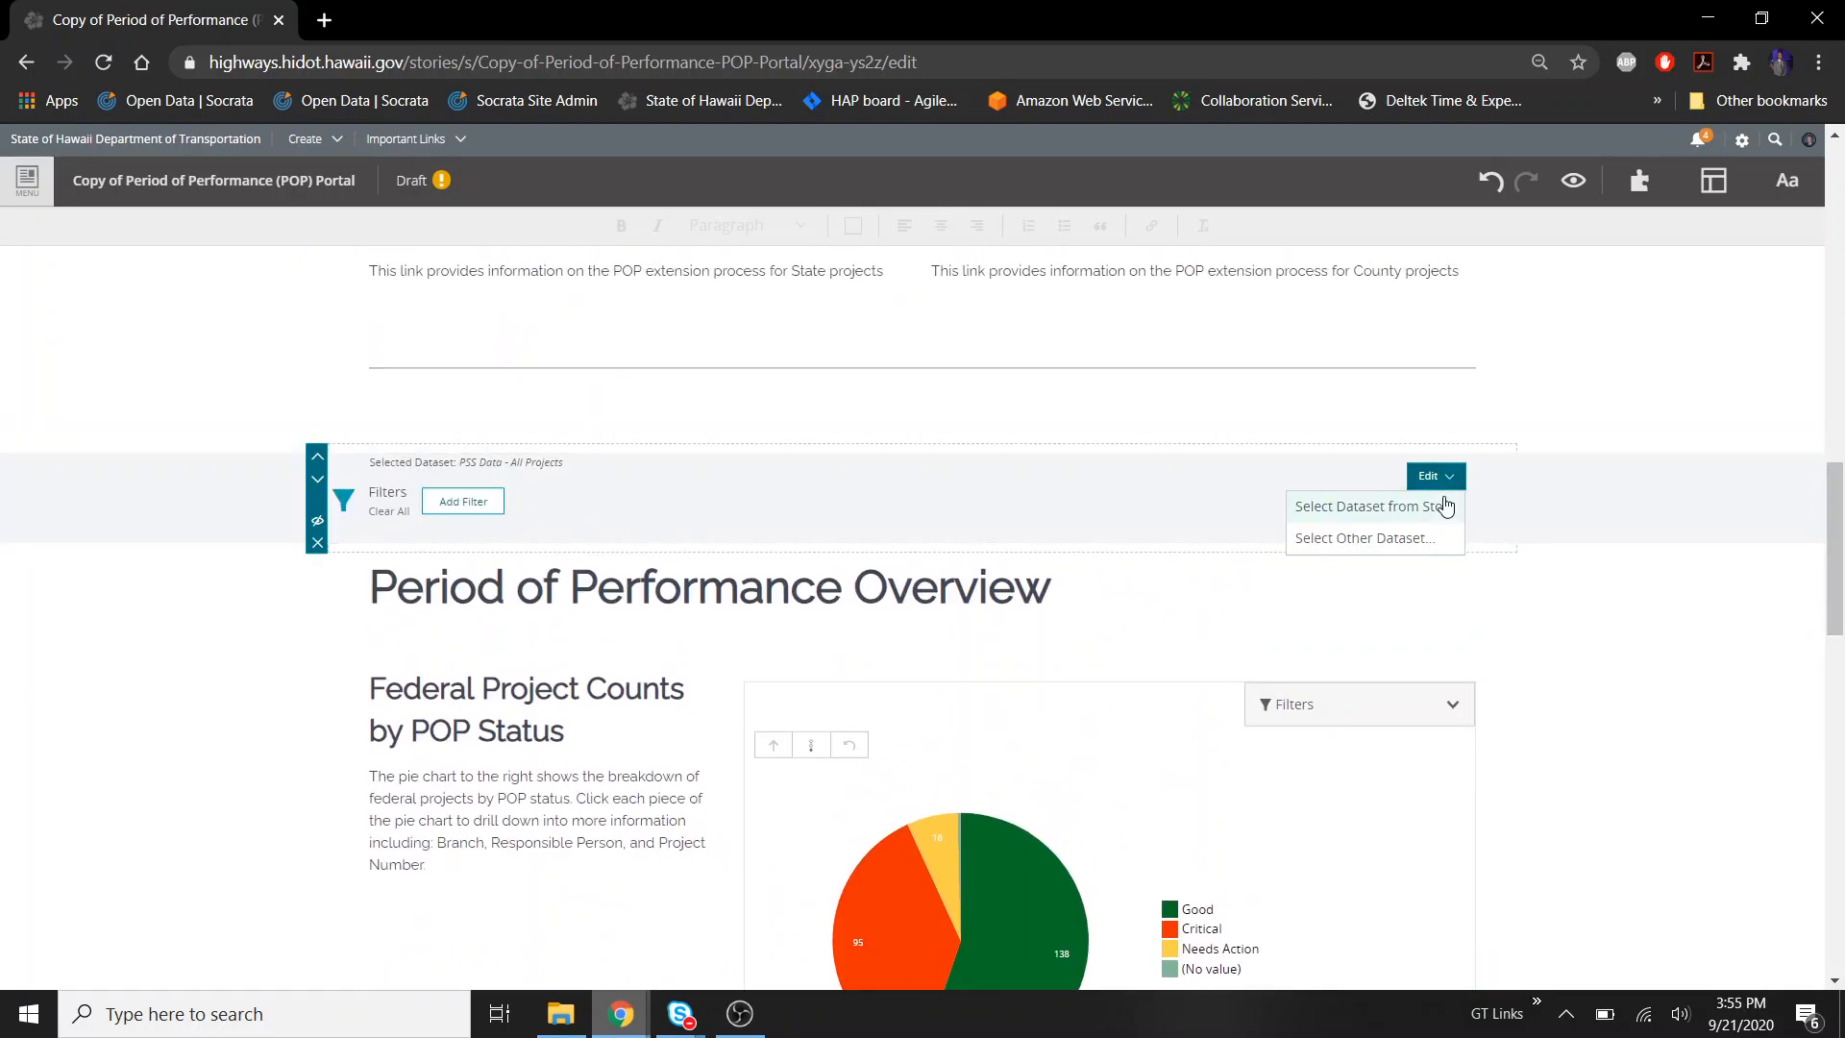
{"action": "left_click", "coordinate": [1442, 506]}
{"action": "left_click", "coordinate": [1099, 929]}
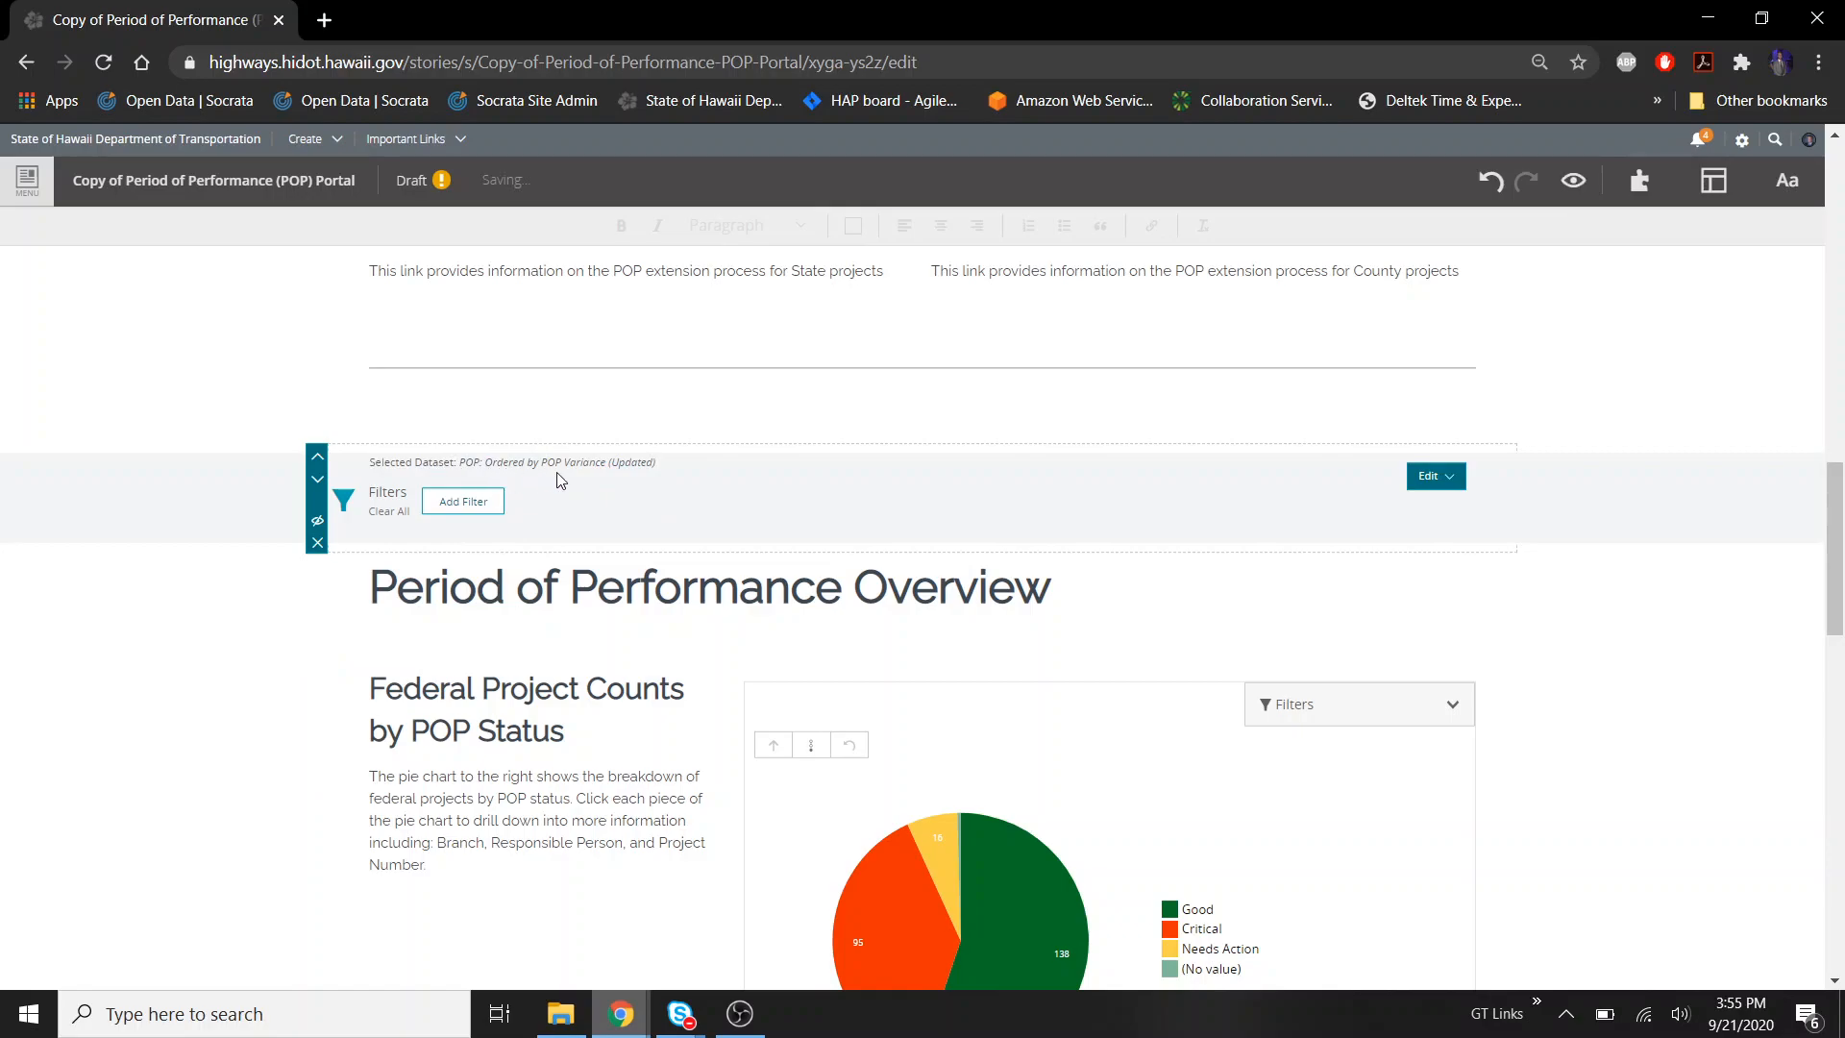
{"action": "left_click", "coordinate": [647, 492]}
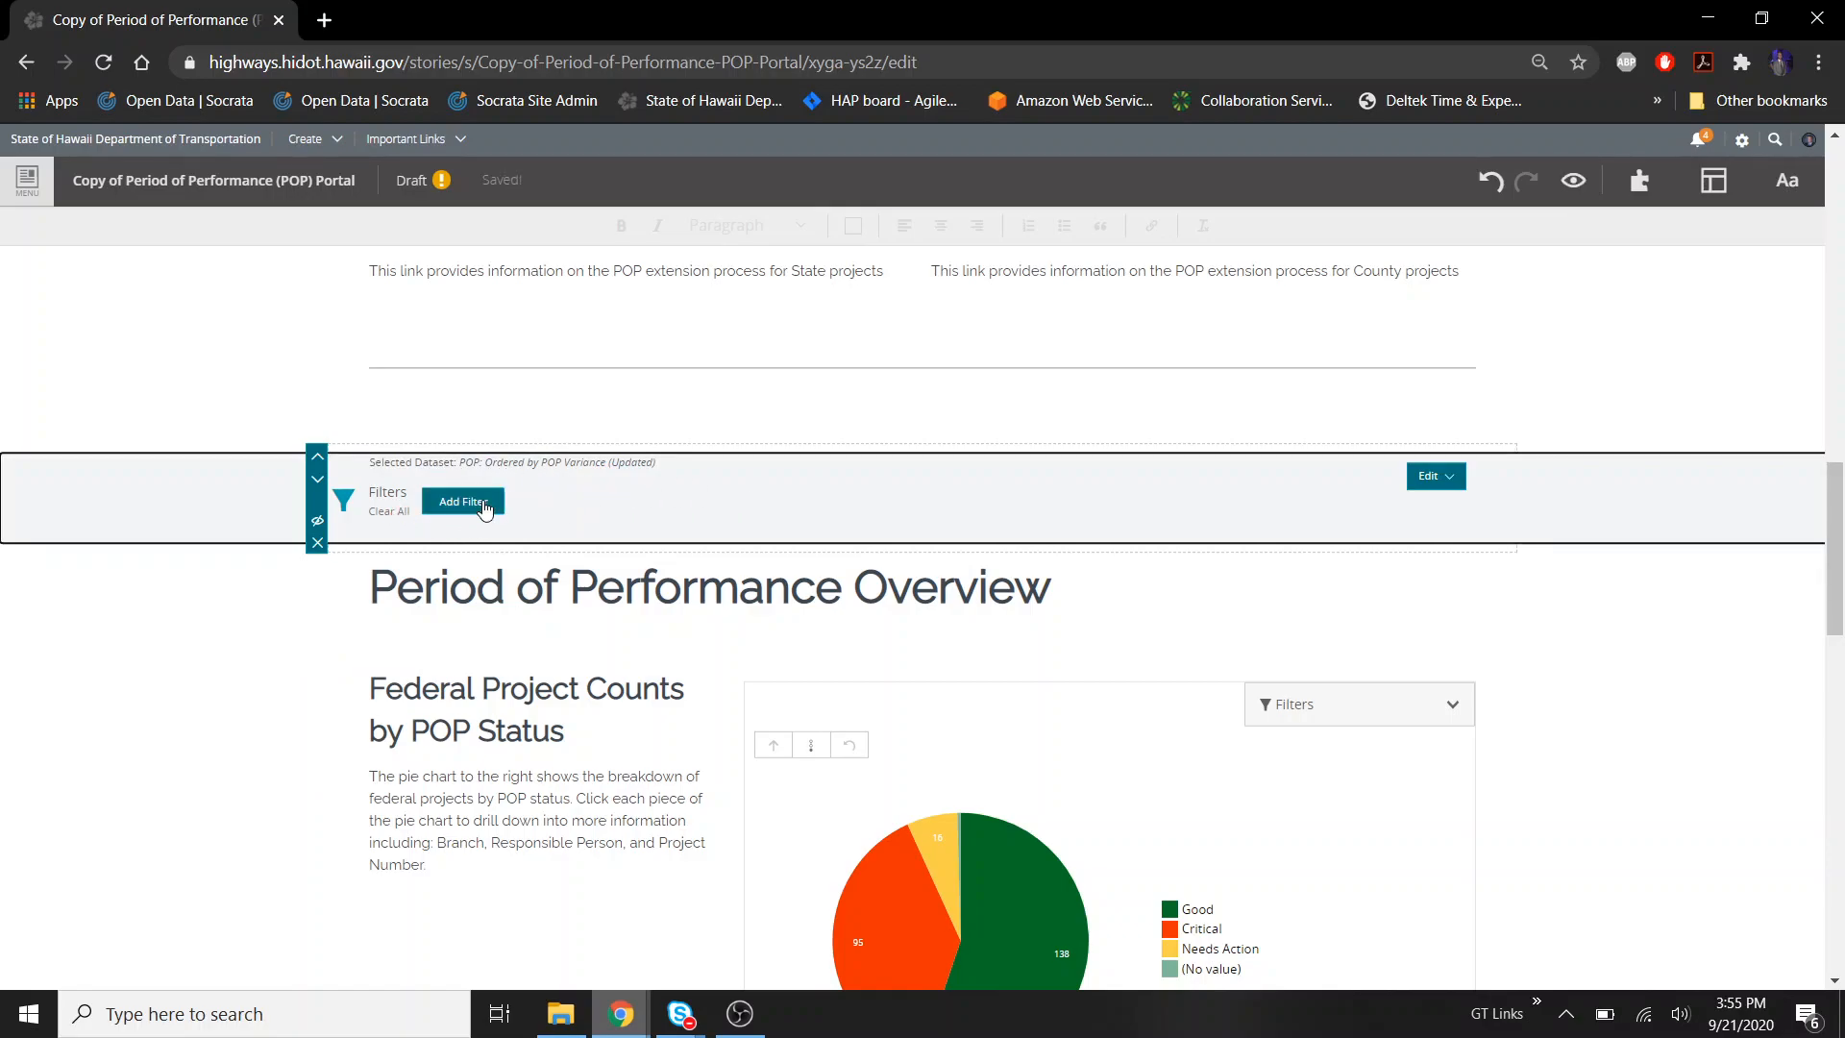
Add ProjectNumber and POPStatus filters to the global filter bar
{"action": "left_click", "coordinate": [485, 509]}
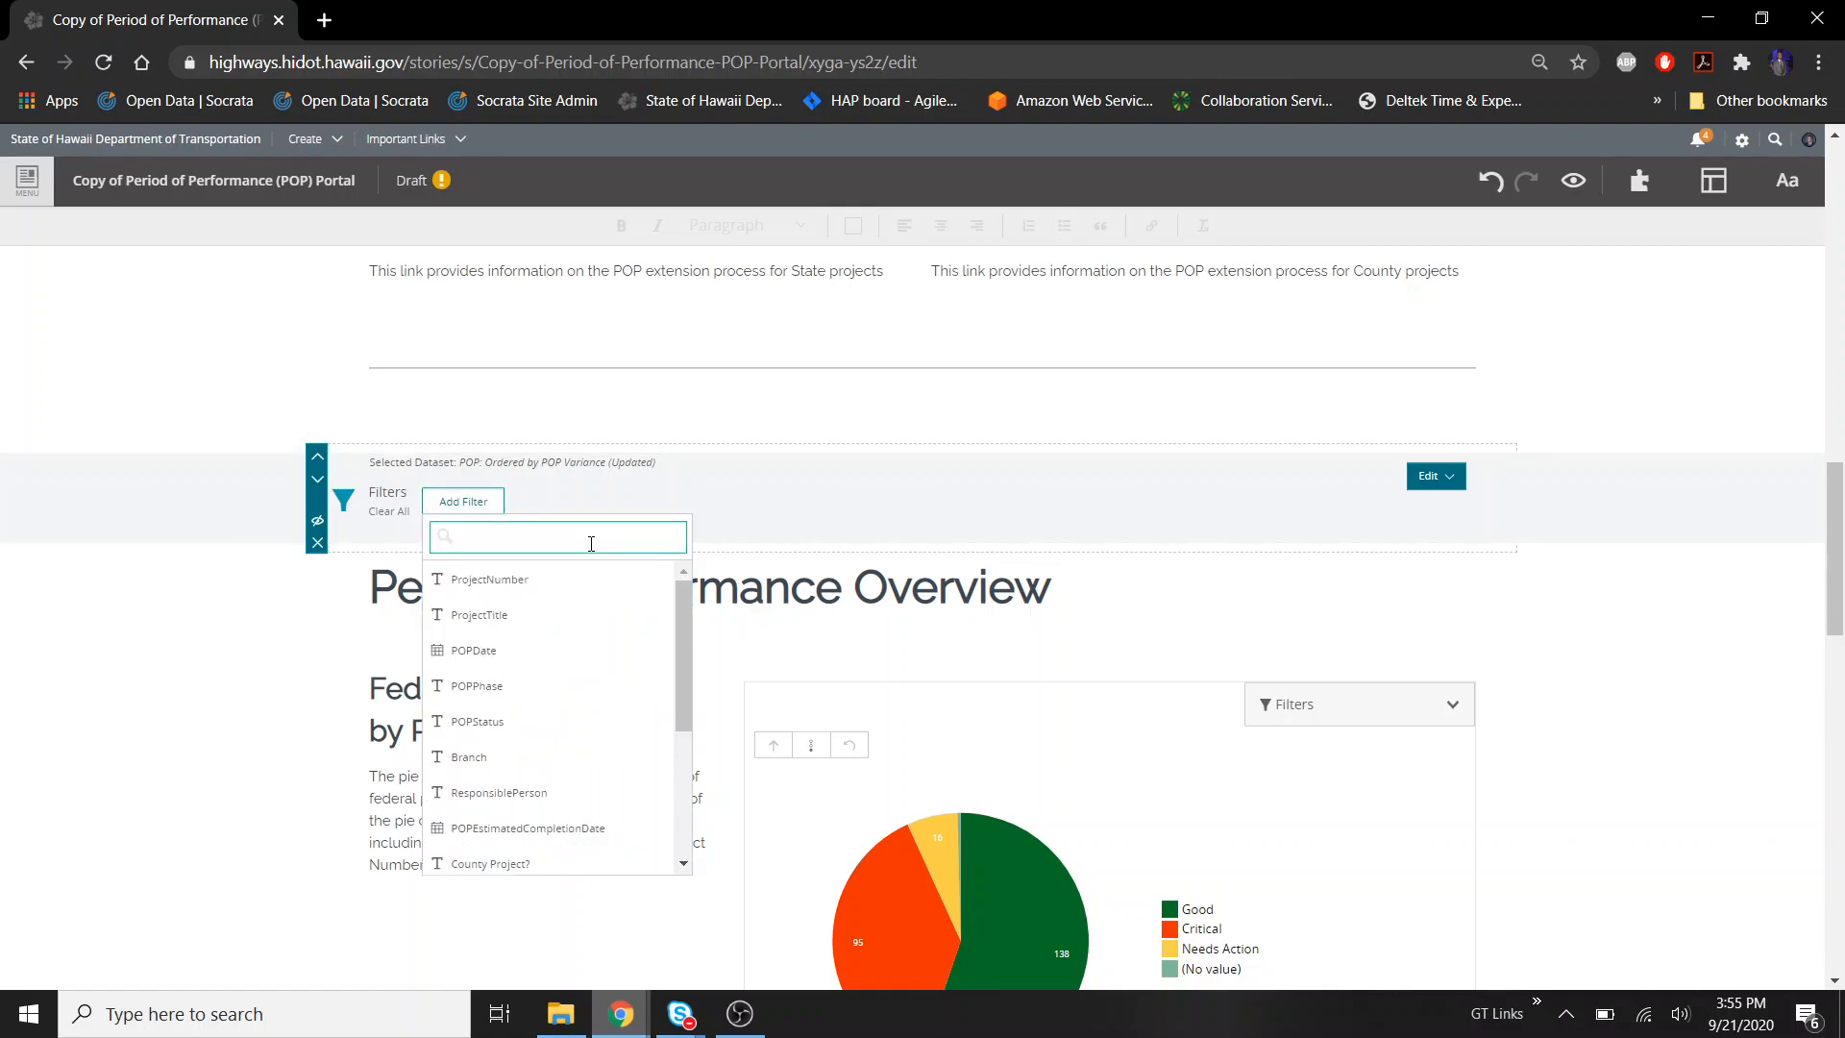
{"action": "left_click", "coordinate": [589, 579]}
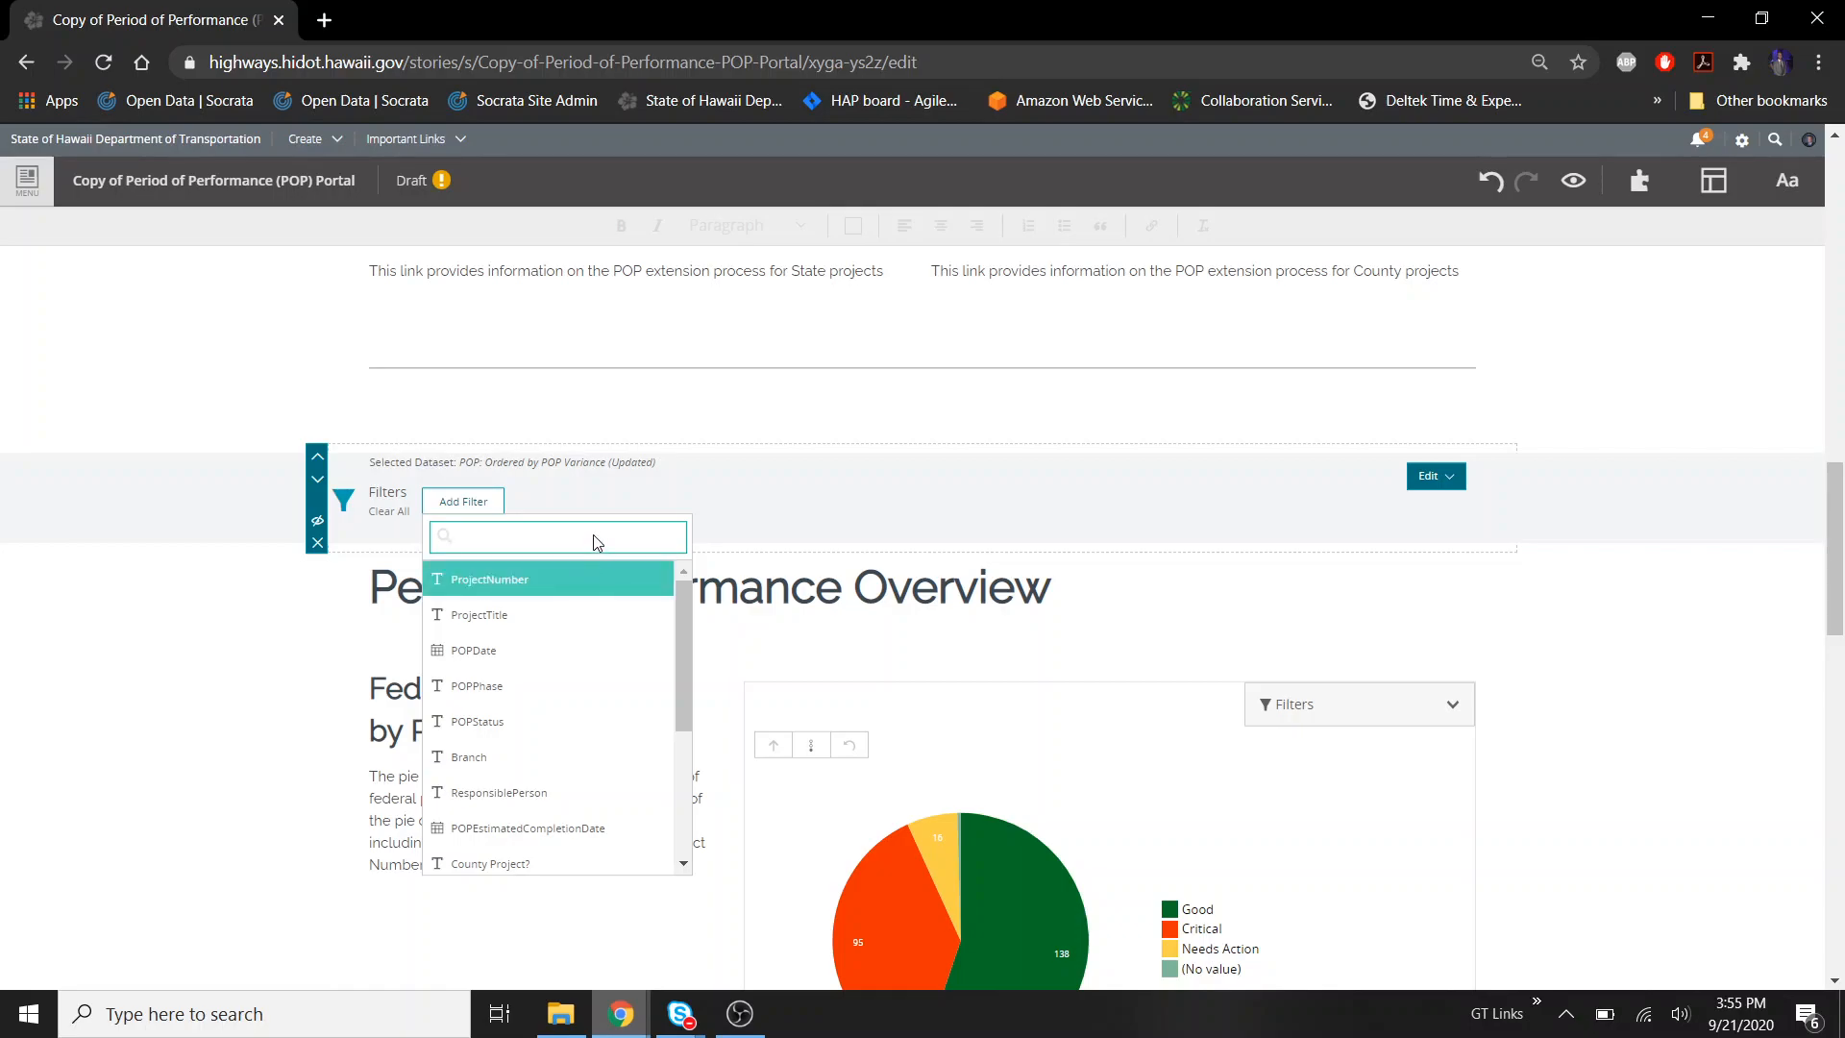
{"action": "left_click", "coordinate": [507, 503]}
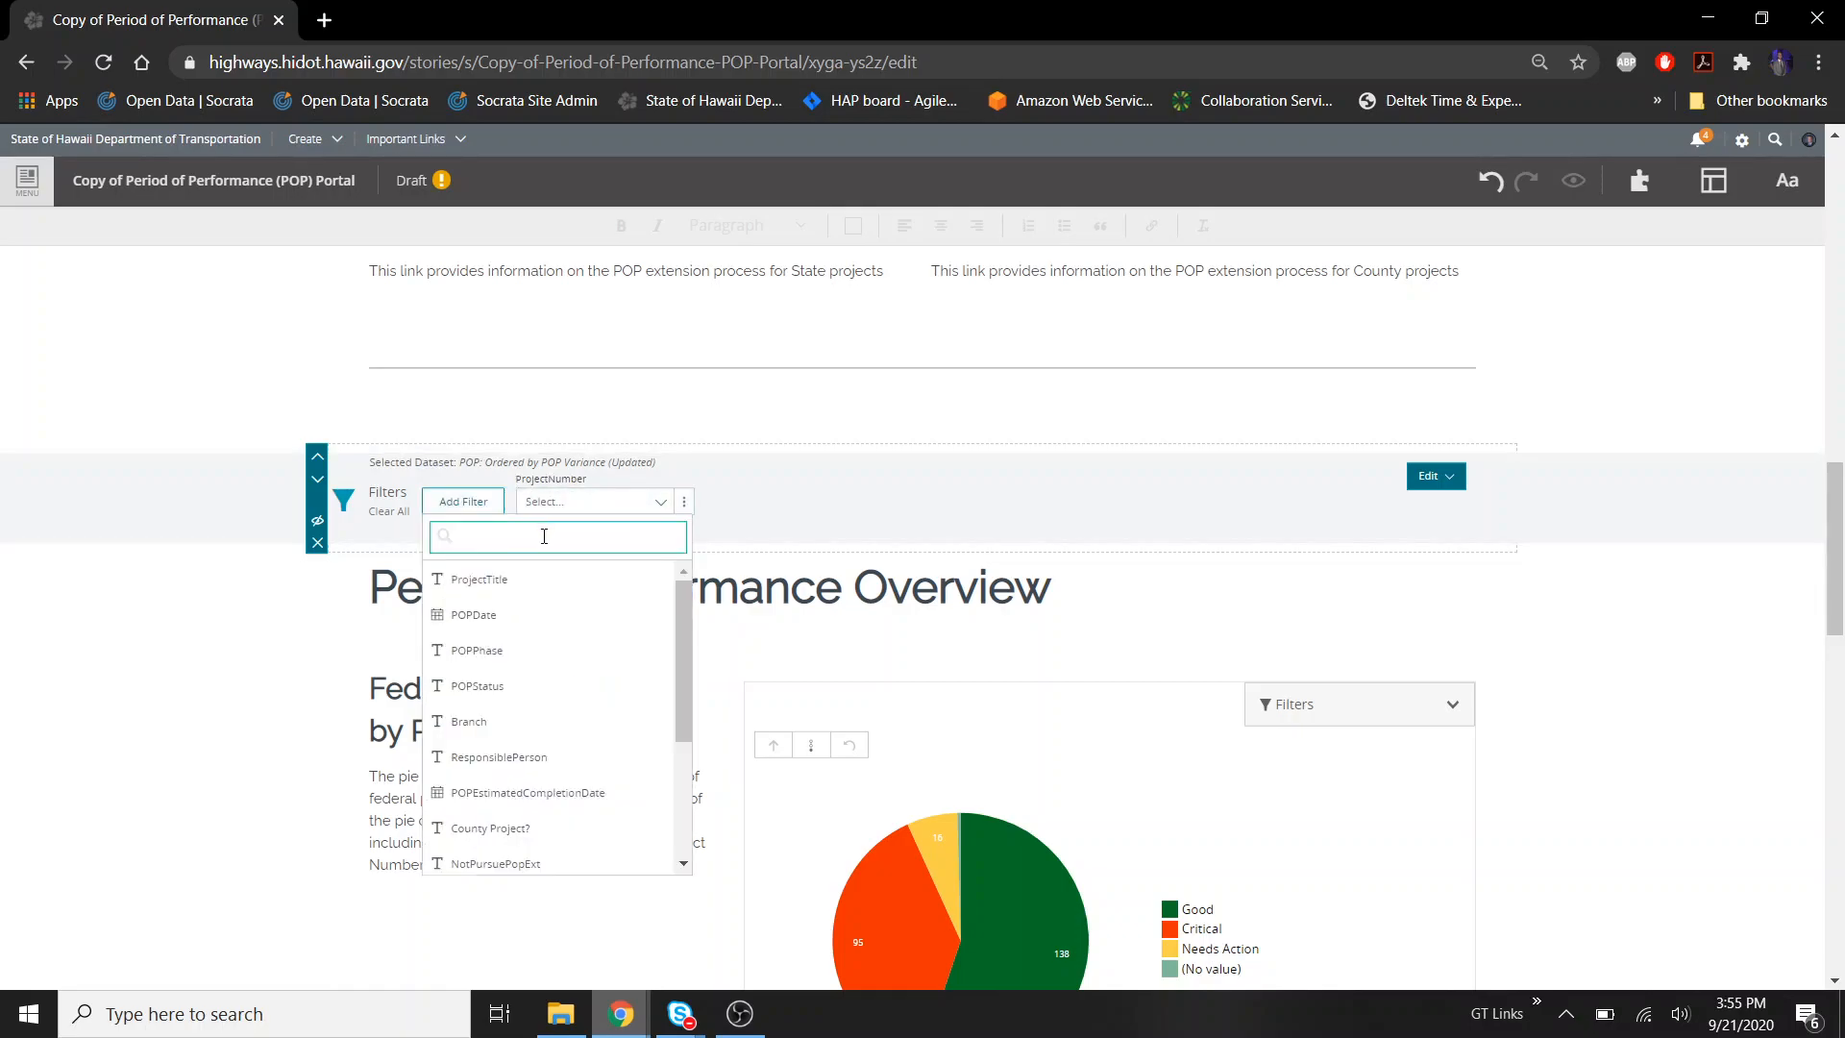
{"action": "type", "text": "popsta"}
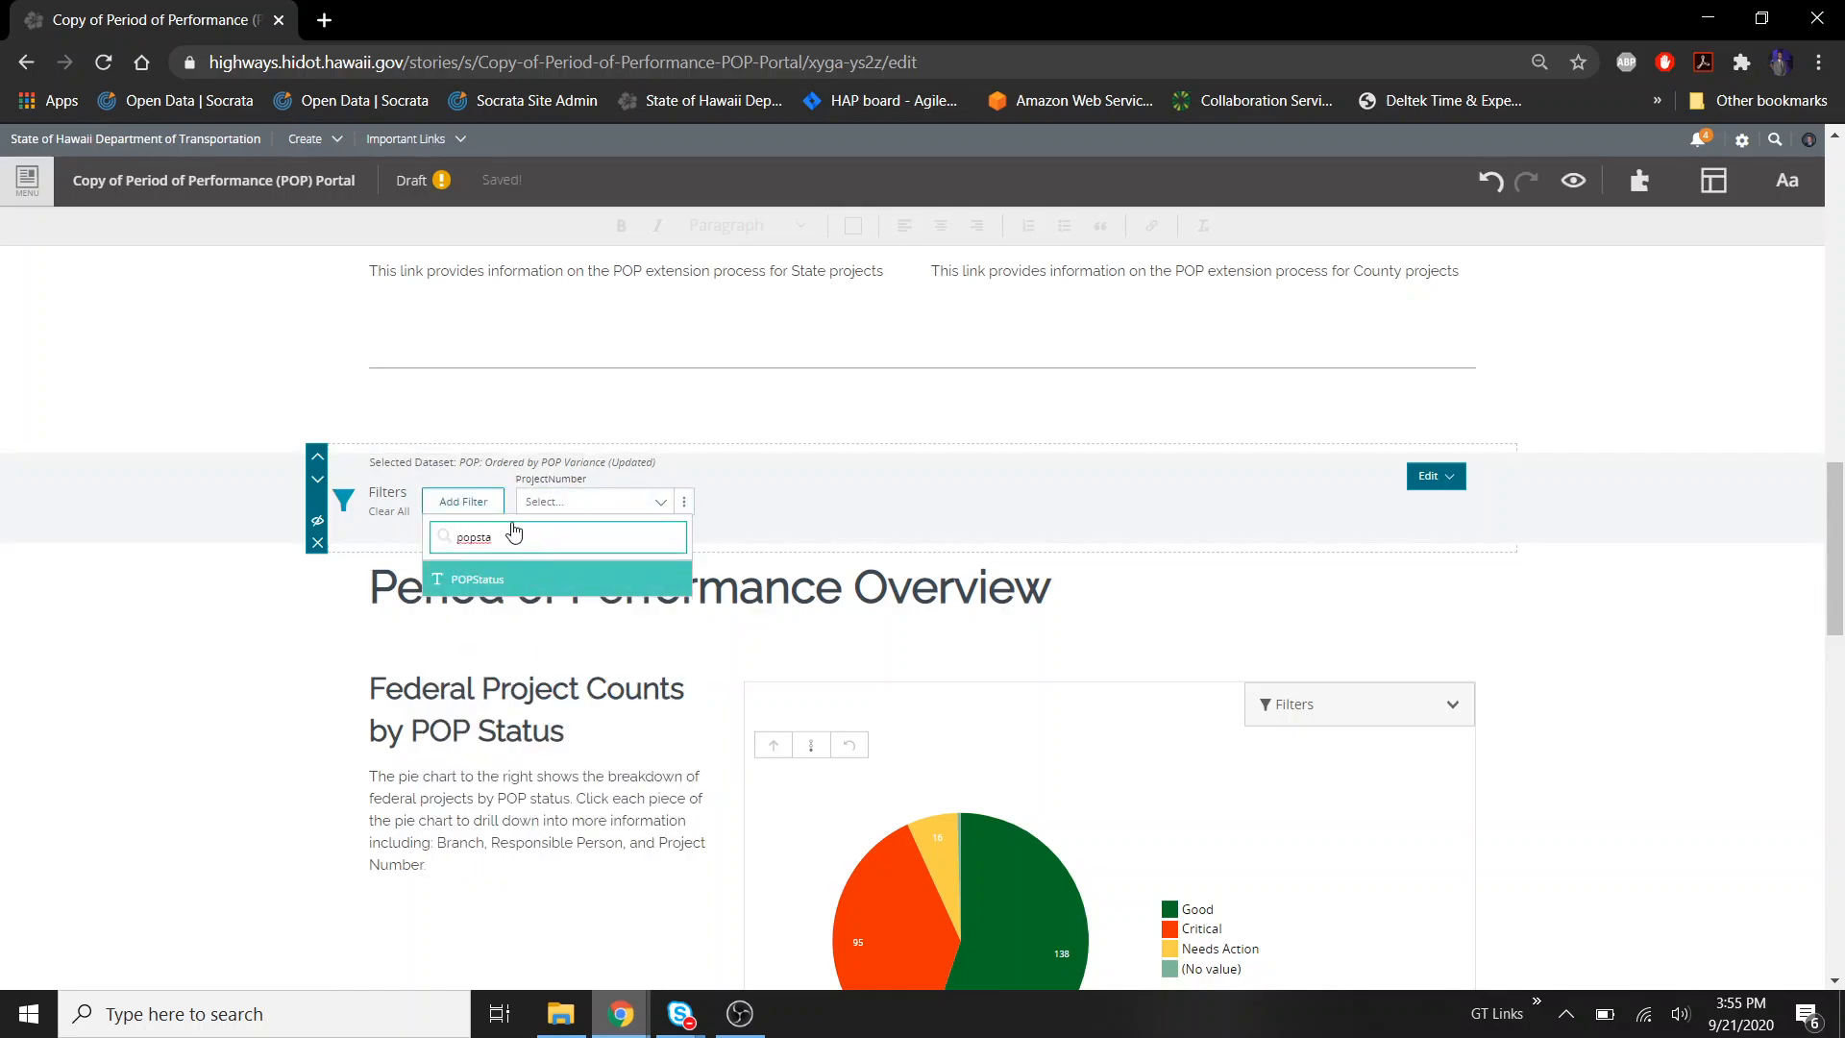
{"action": "left_click", "coordinate": [544, 577]}
Add Branch and ResponsiblePerson filters to the global filter bar
{"action": "left_click", "coordinate": [485, 501]}
{"action": "type", "text": "branch"}
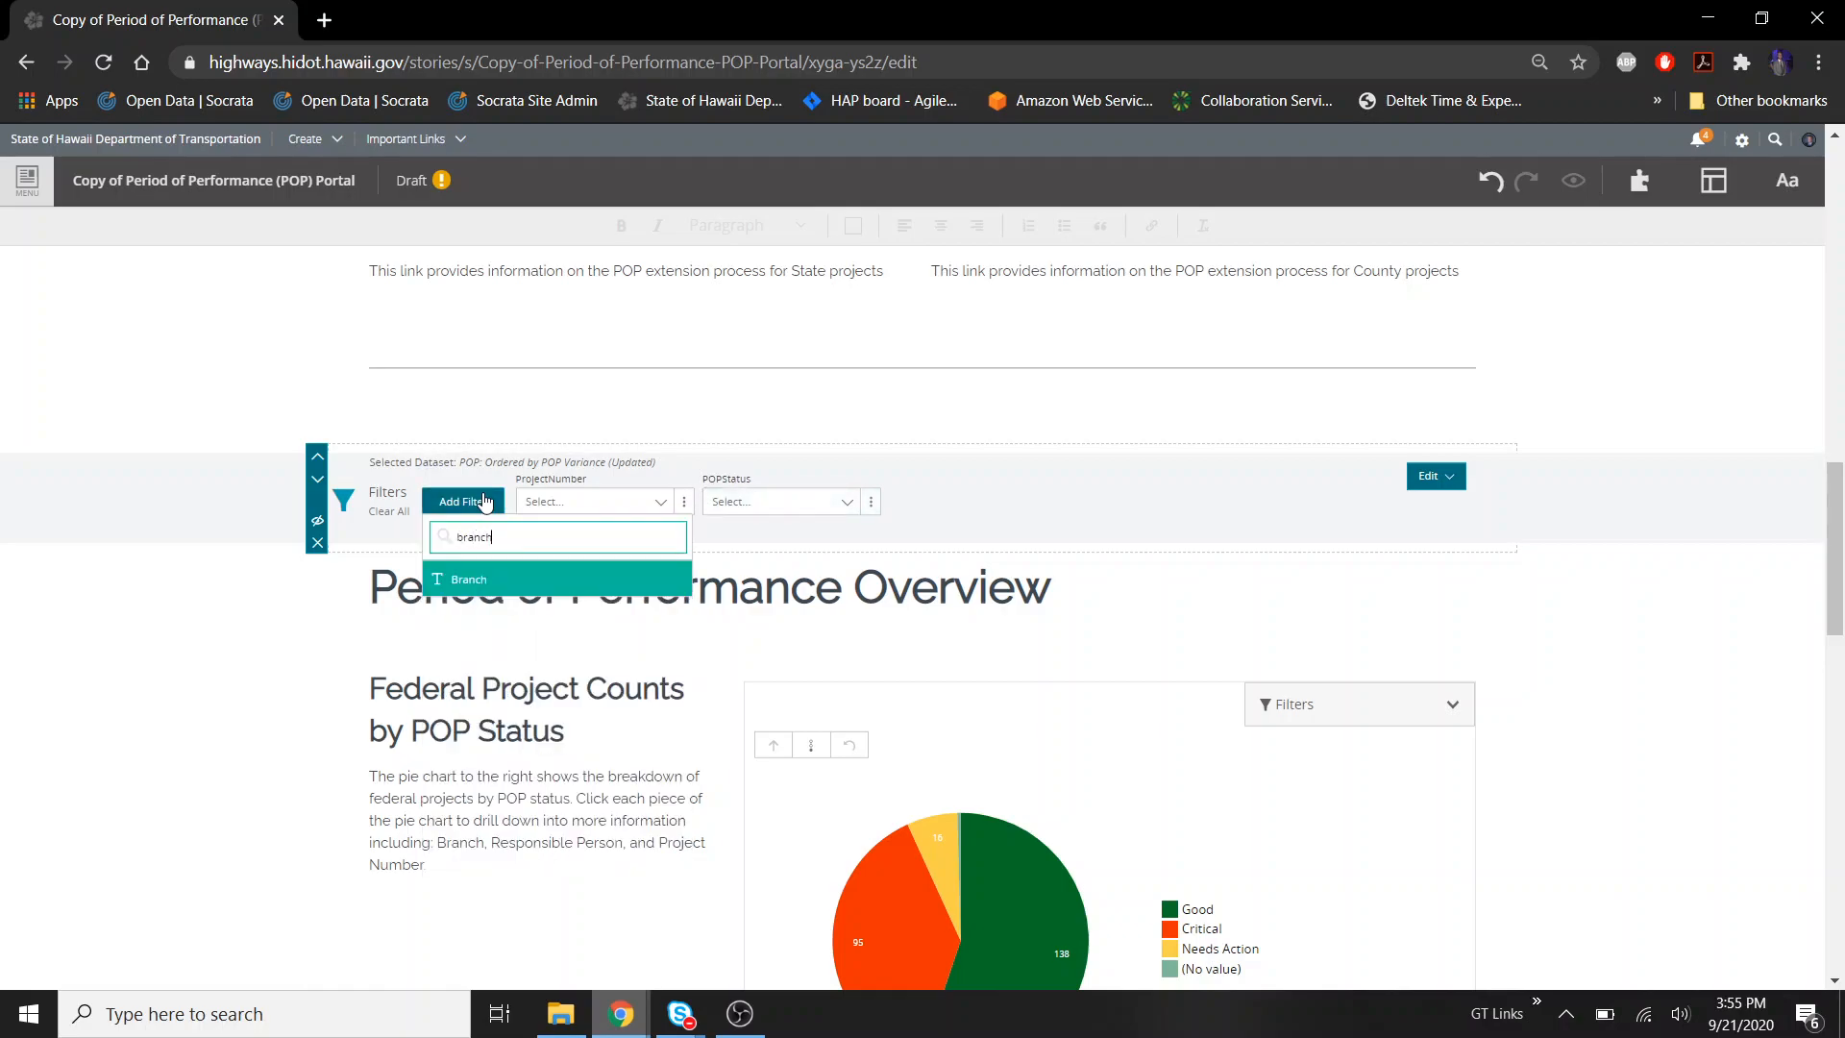
{"action": "key", "text": "Return"}
{"action": "left_click", "coordinate": [483, 504]}
{"action": "type", "text": "respon"}
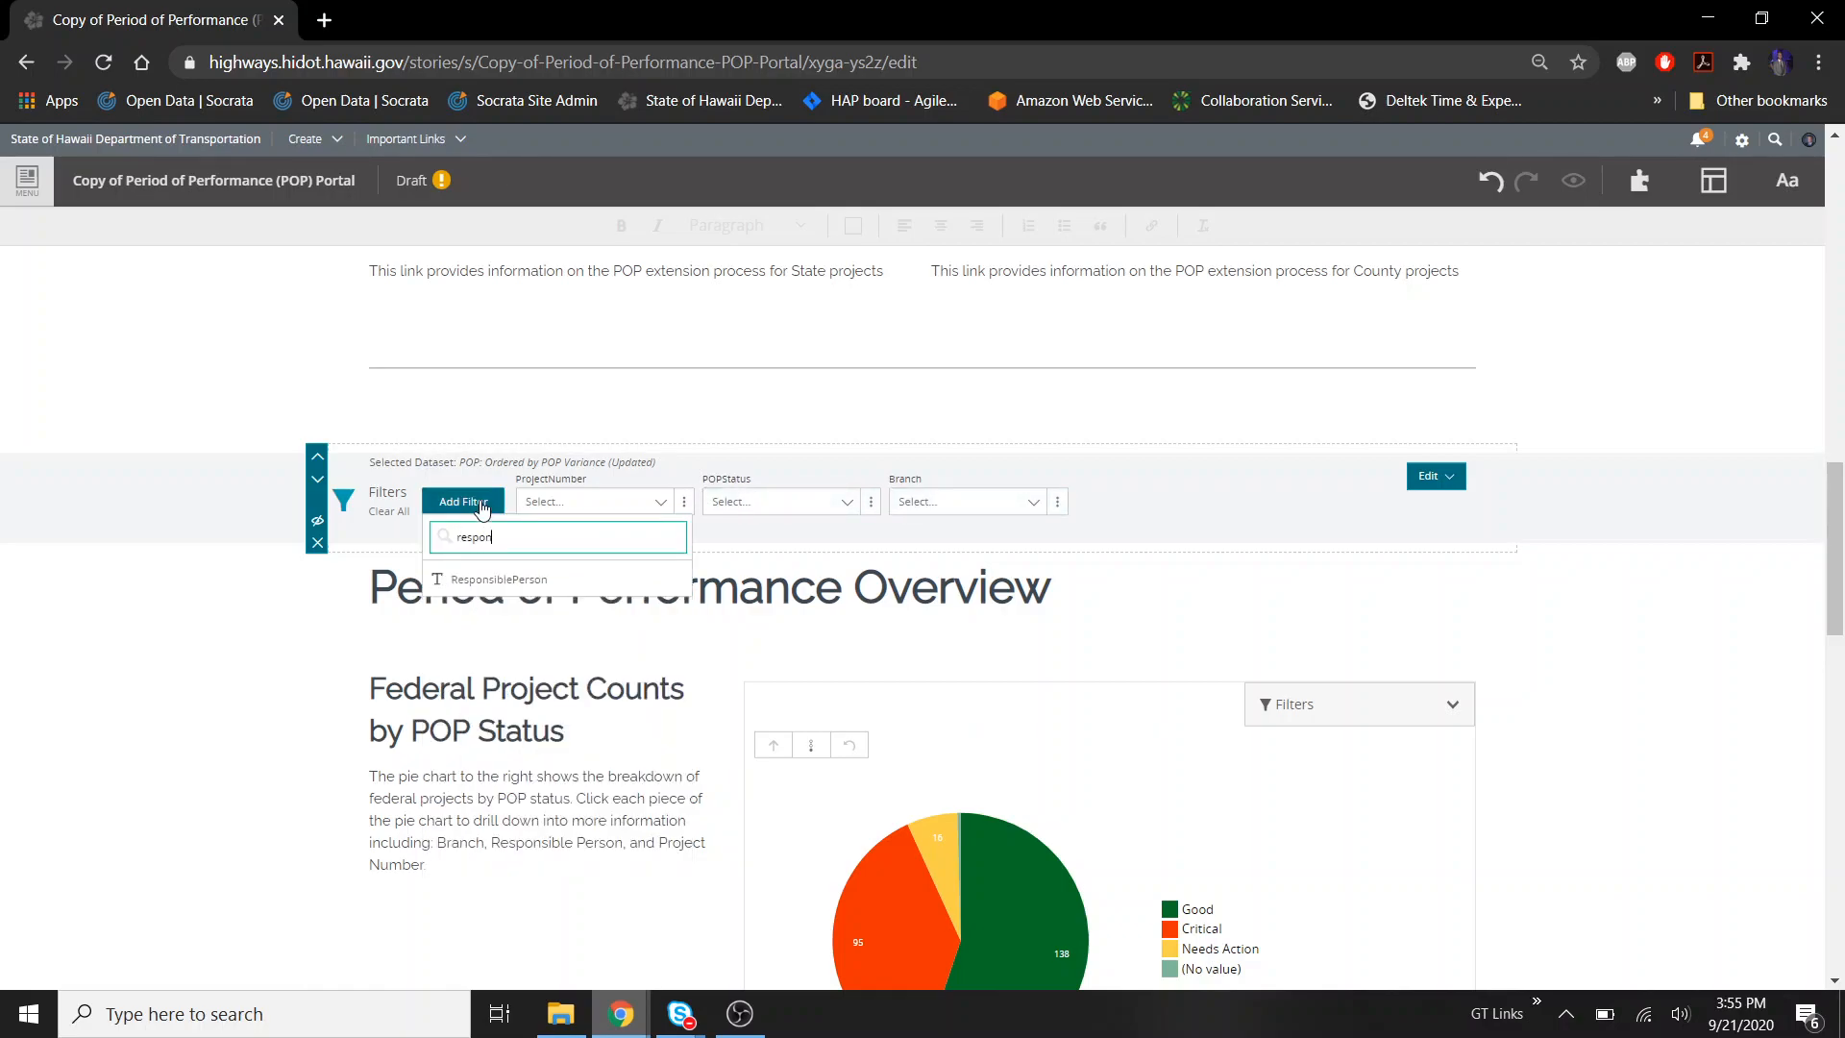
{"action": "left_click", "coordinate": [520, 577]}
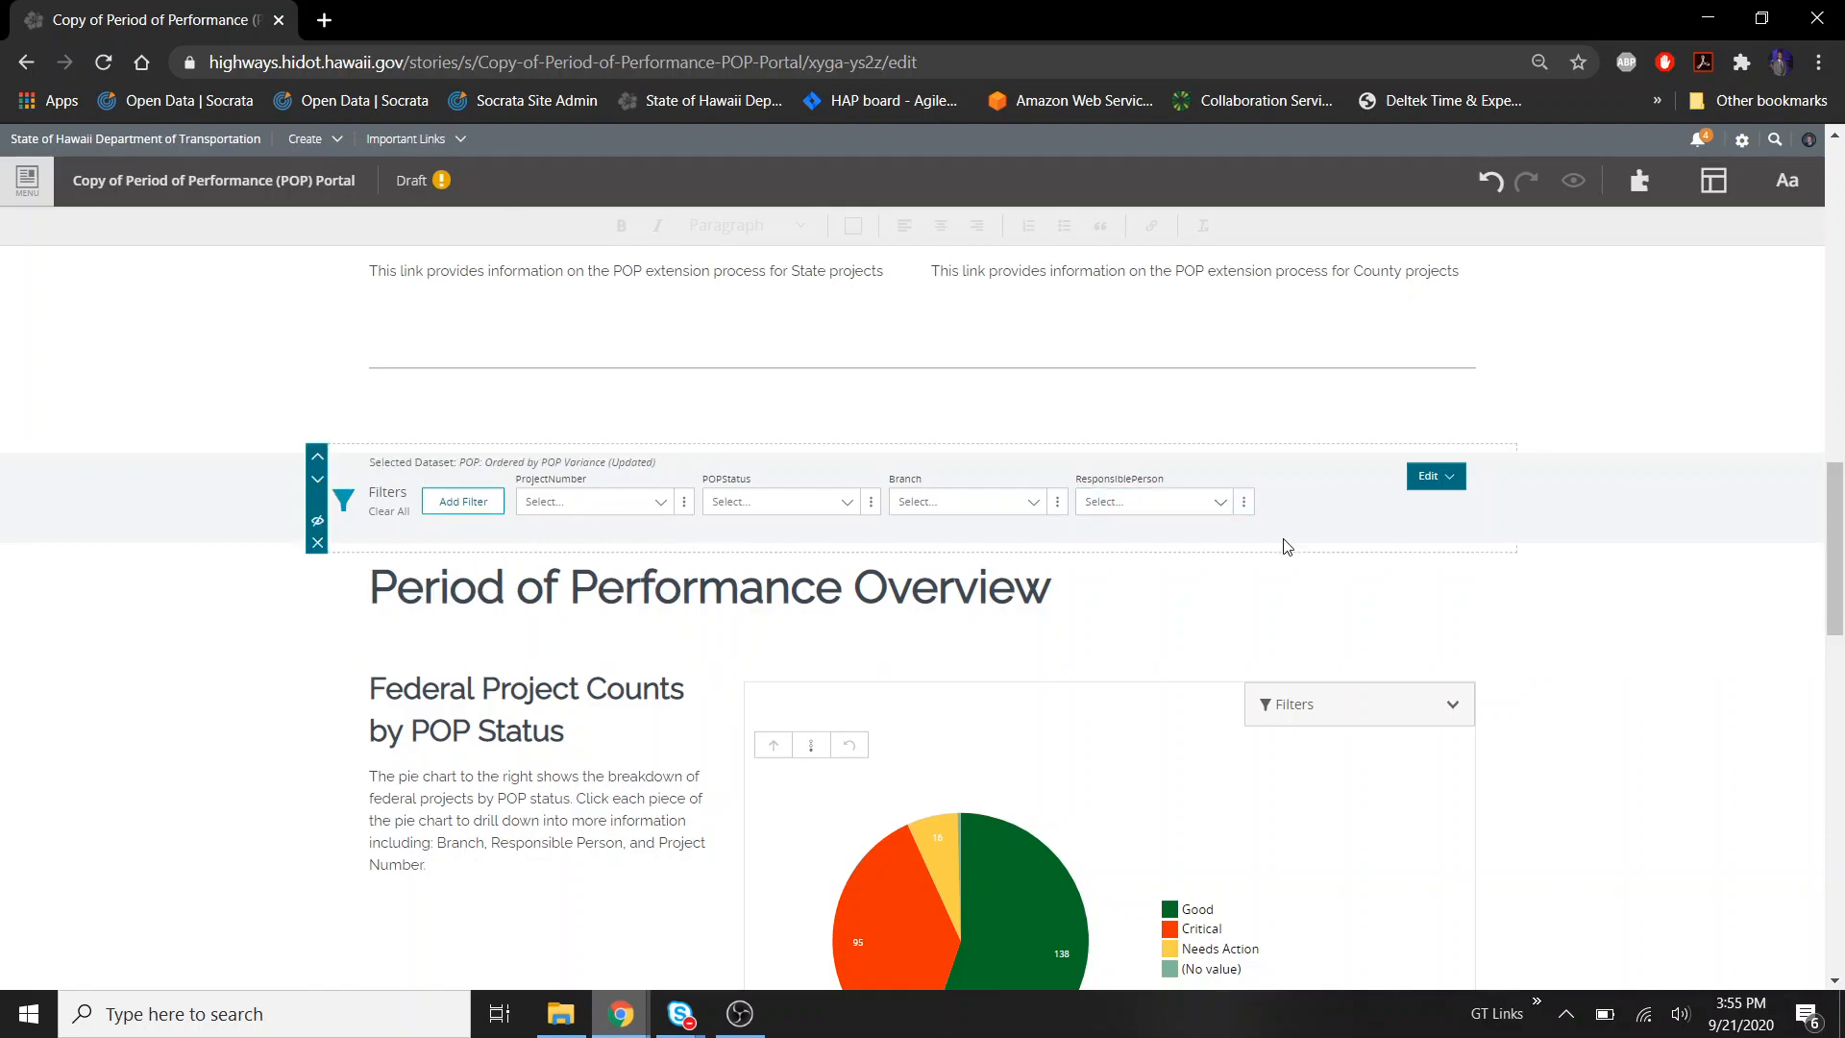
Update the published version of the story with the draft changes
{"action": "scroll", "coordinate": [1665, 711], "scroll_direction": "up", "scroll_amount": 5}
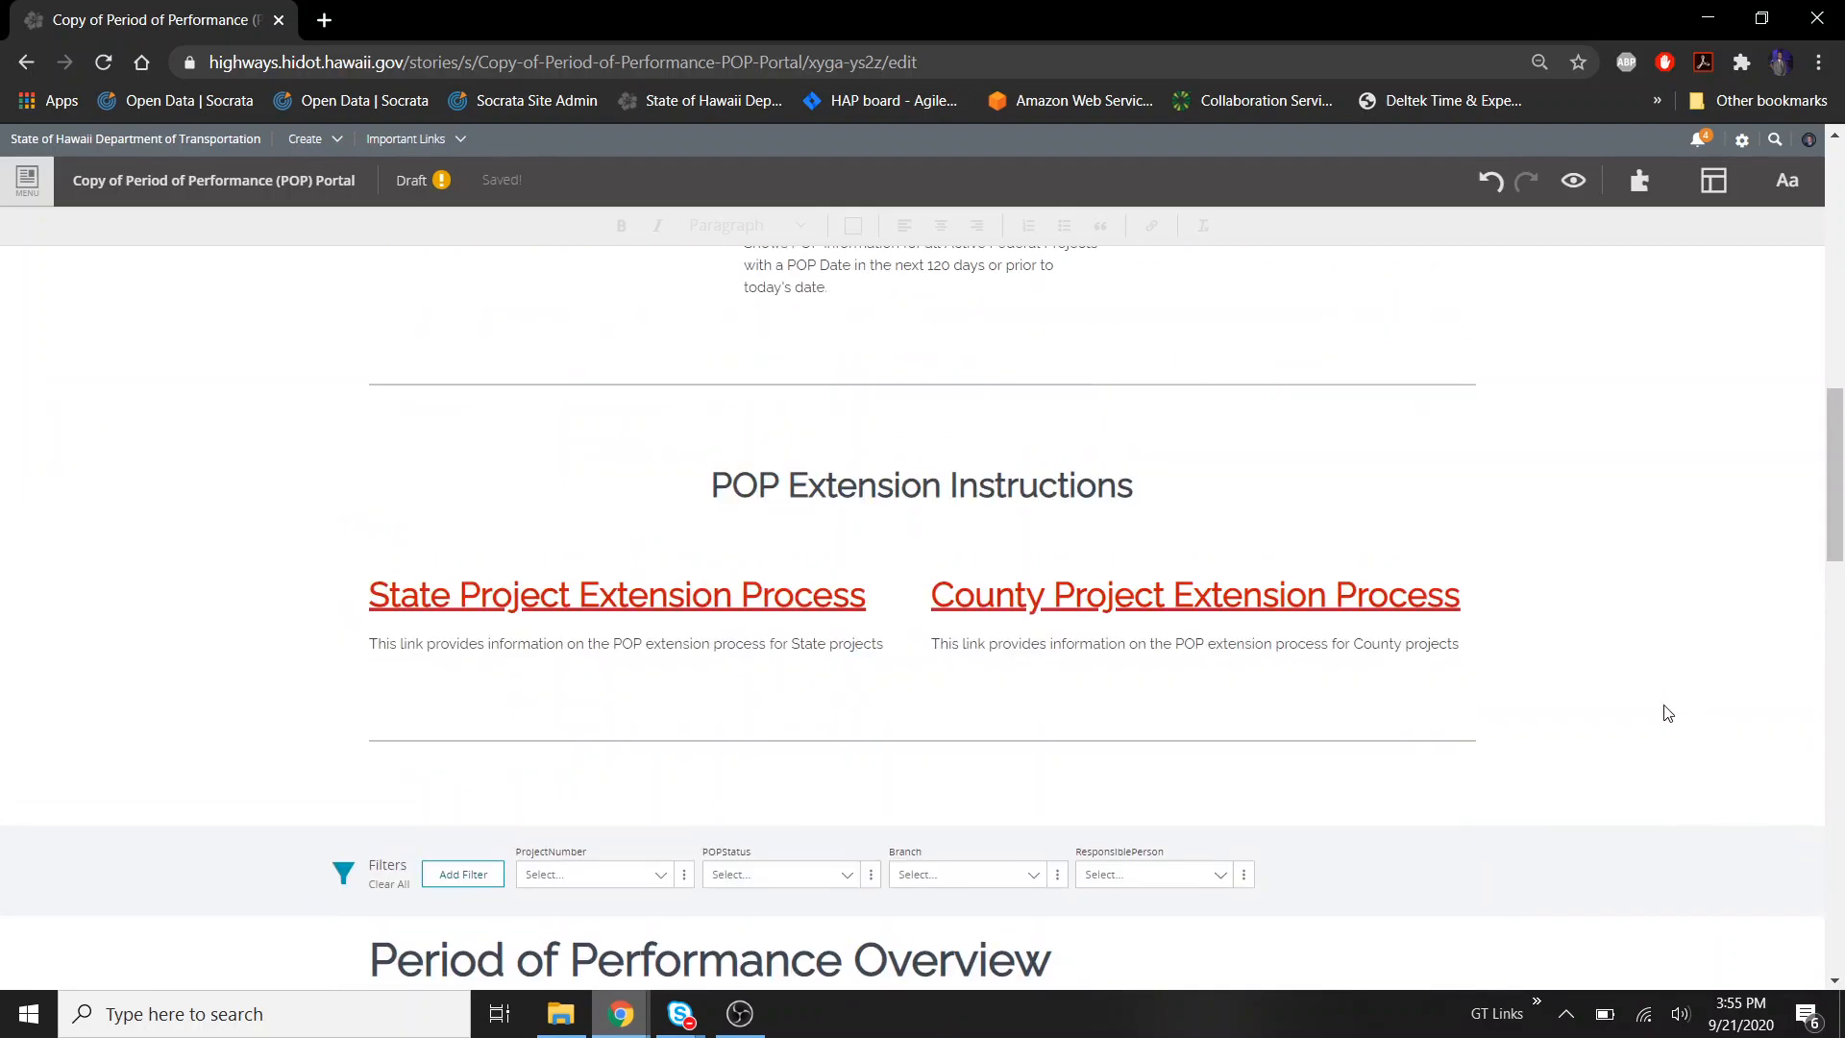
{"action": "left_click", "coordinate": [424, 190]}
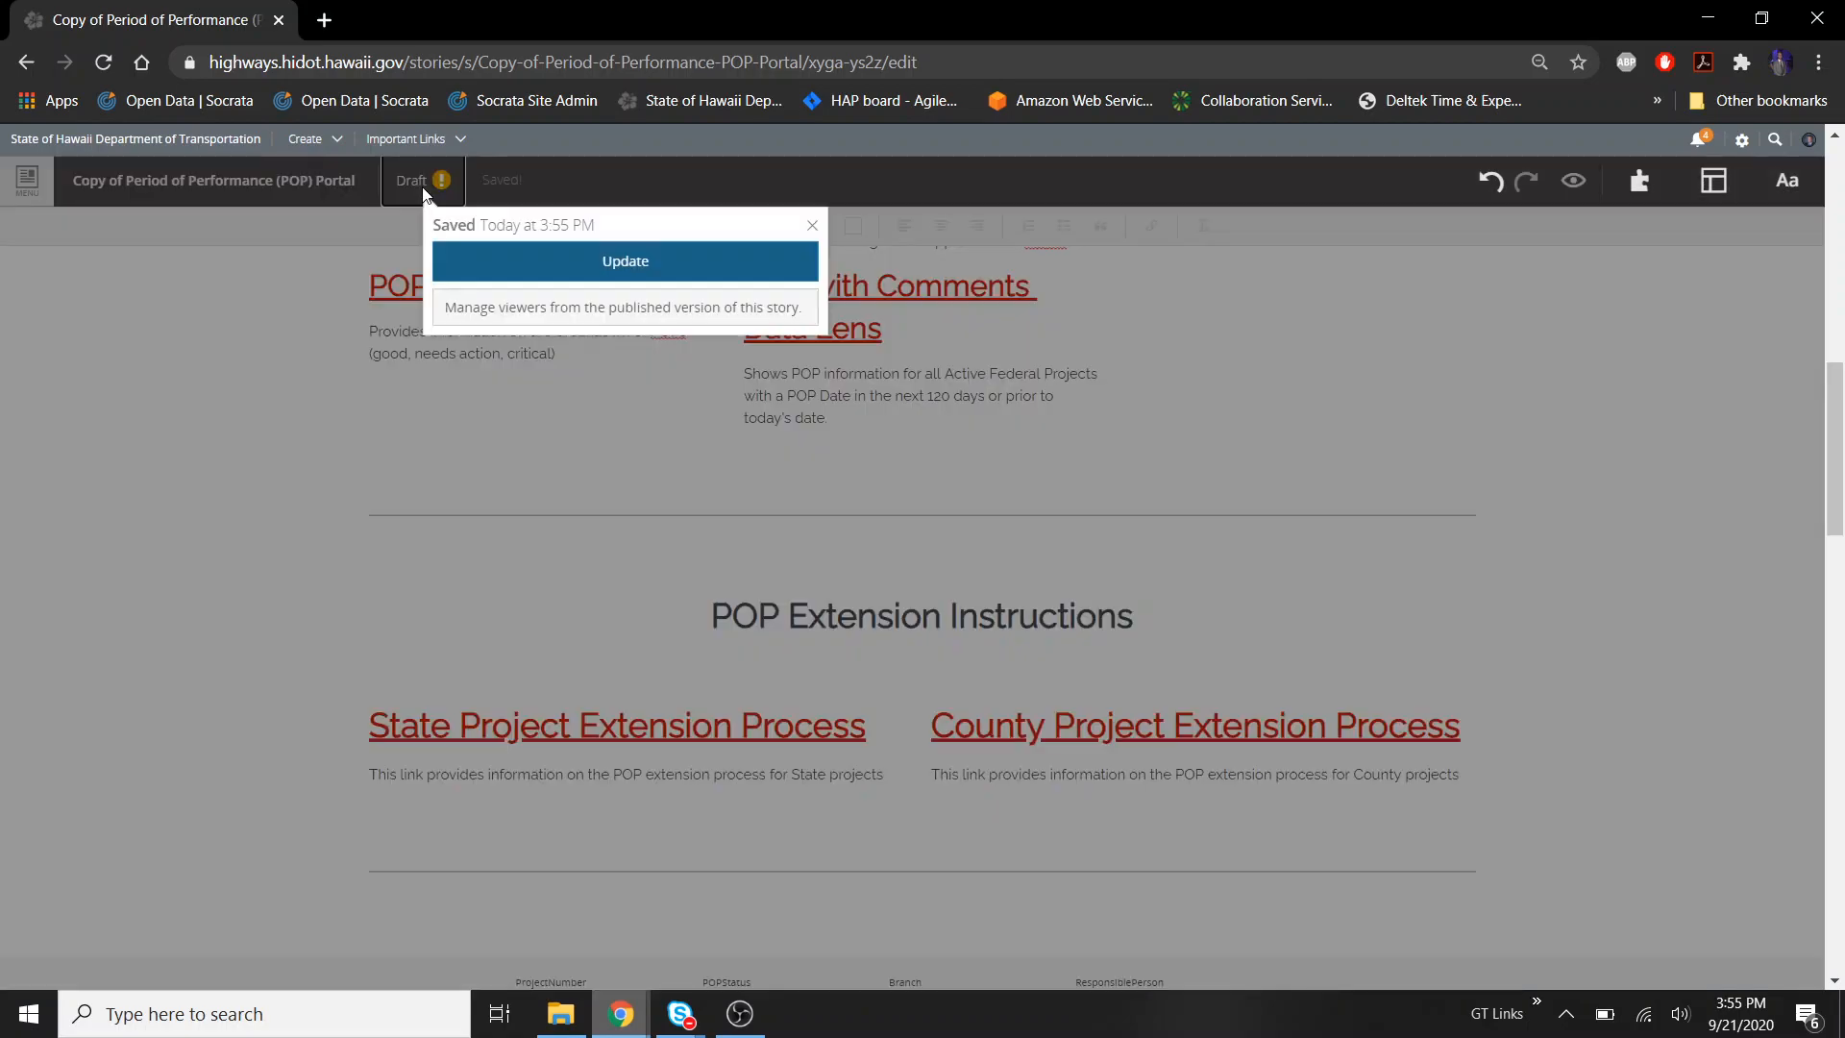
{"action": "left_click", "coordinate": [521, 261]}
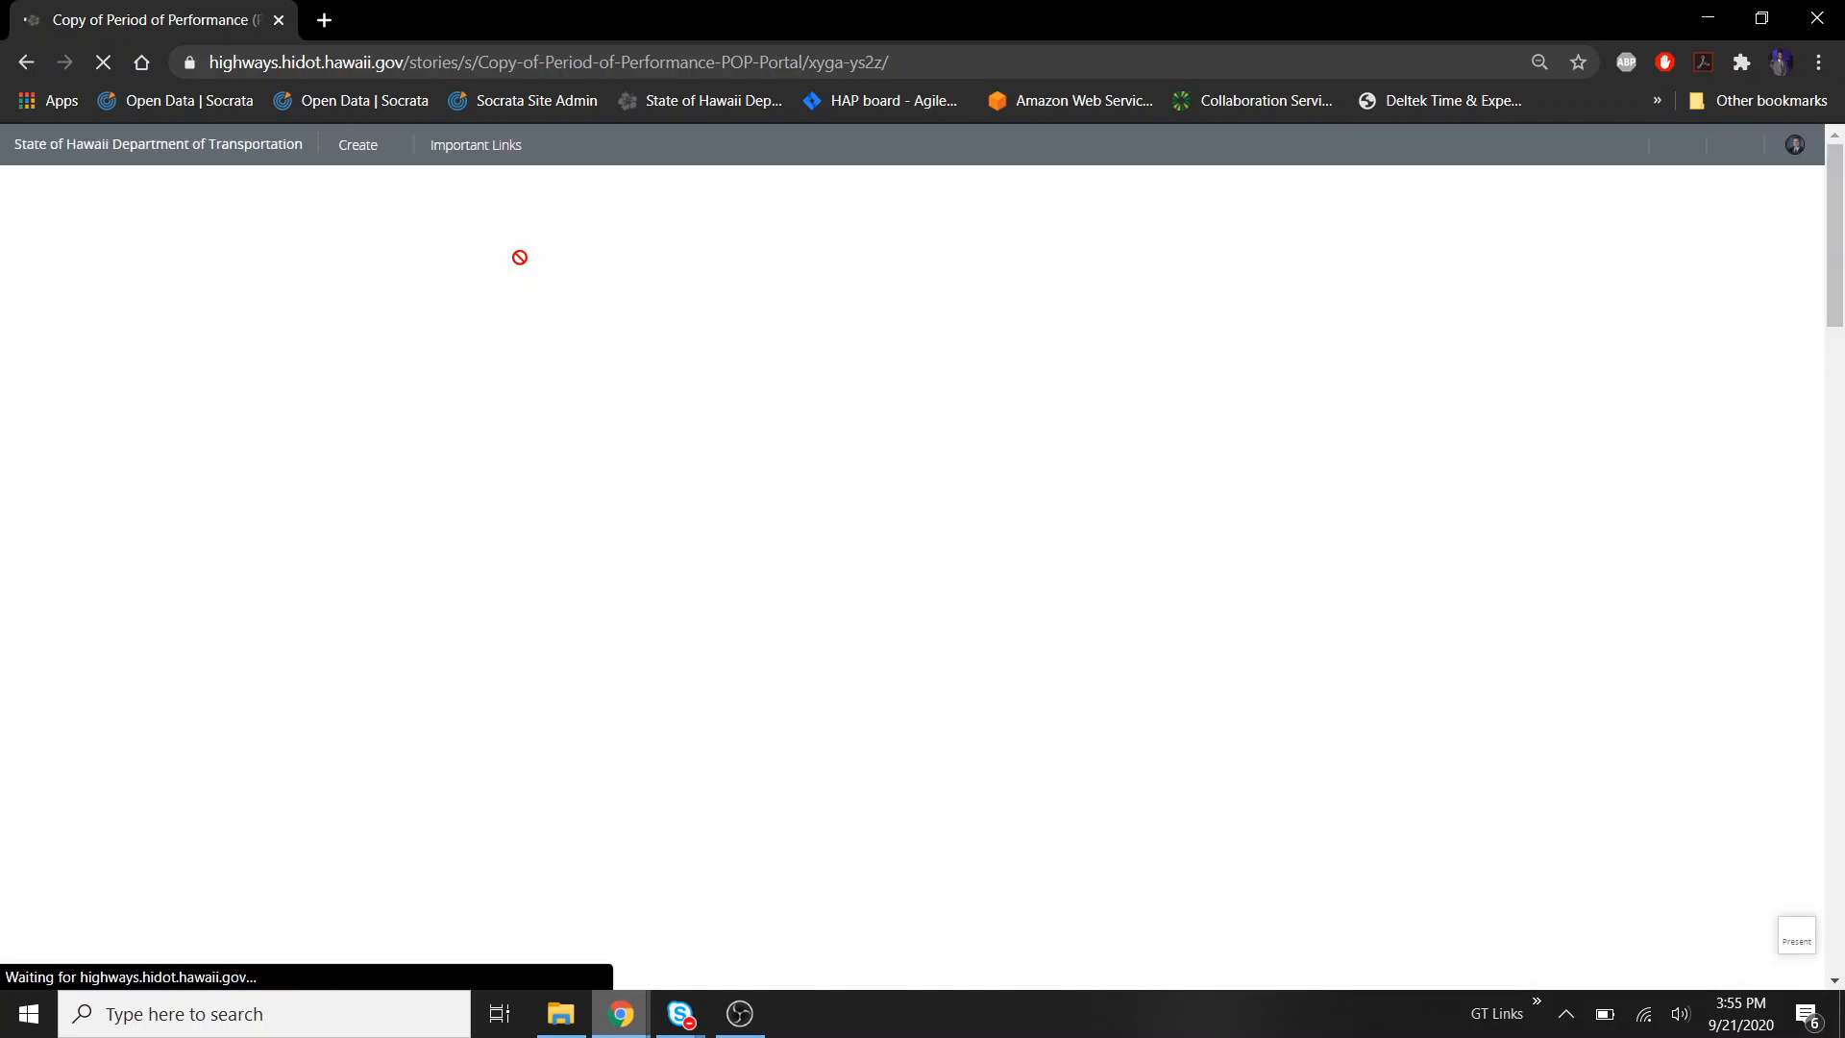
Filter the published story's charts to Branch is hwy-k with the global filter bar
{"action": "scroll", "coordinate": [785, 461], "scroll_direction": "down", "scroll_amount": 18}
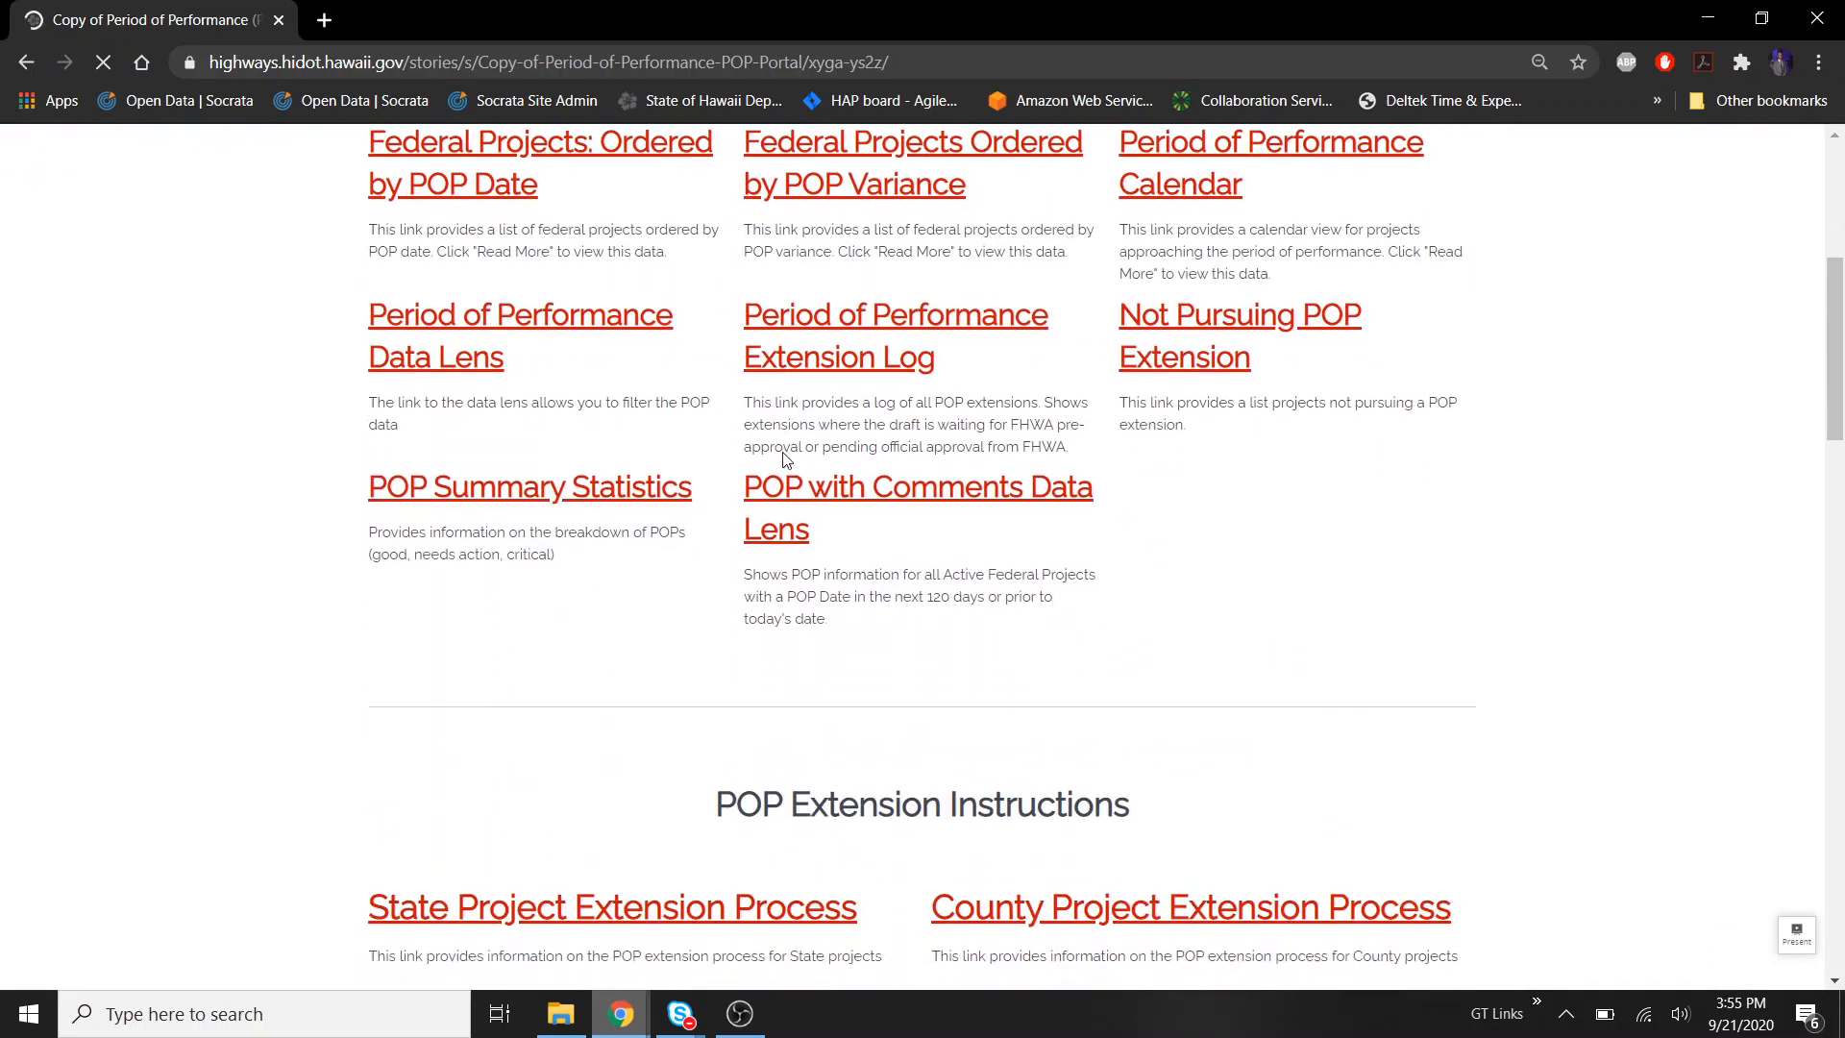
{"action": "scroll", "coordinate": [785, 461], "scroll_direction": "up", "scroll_amount": 9}
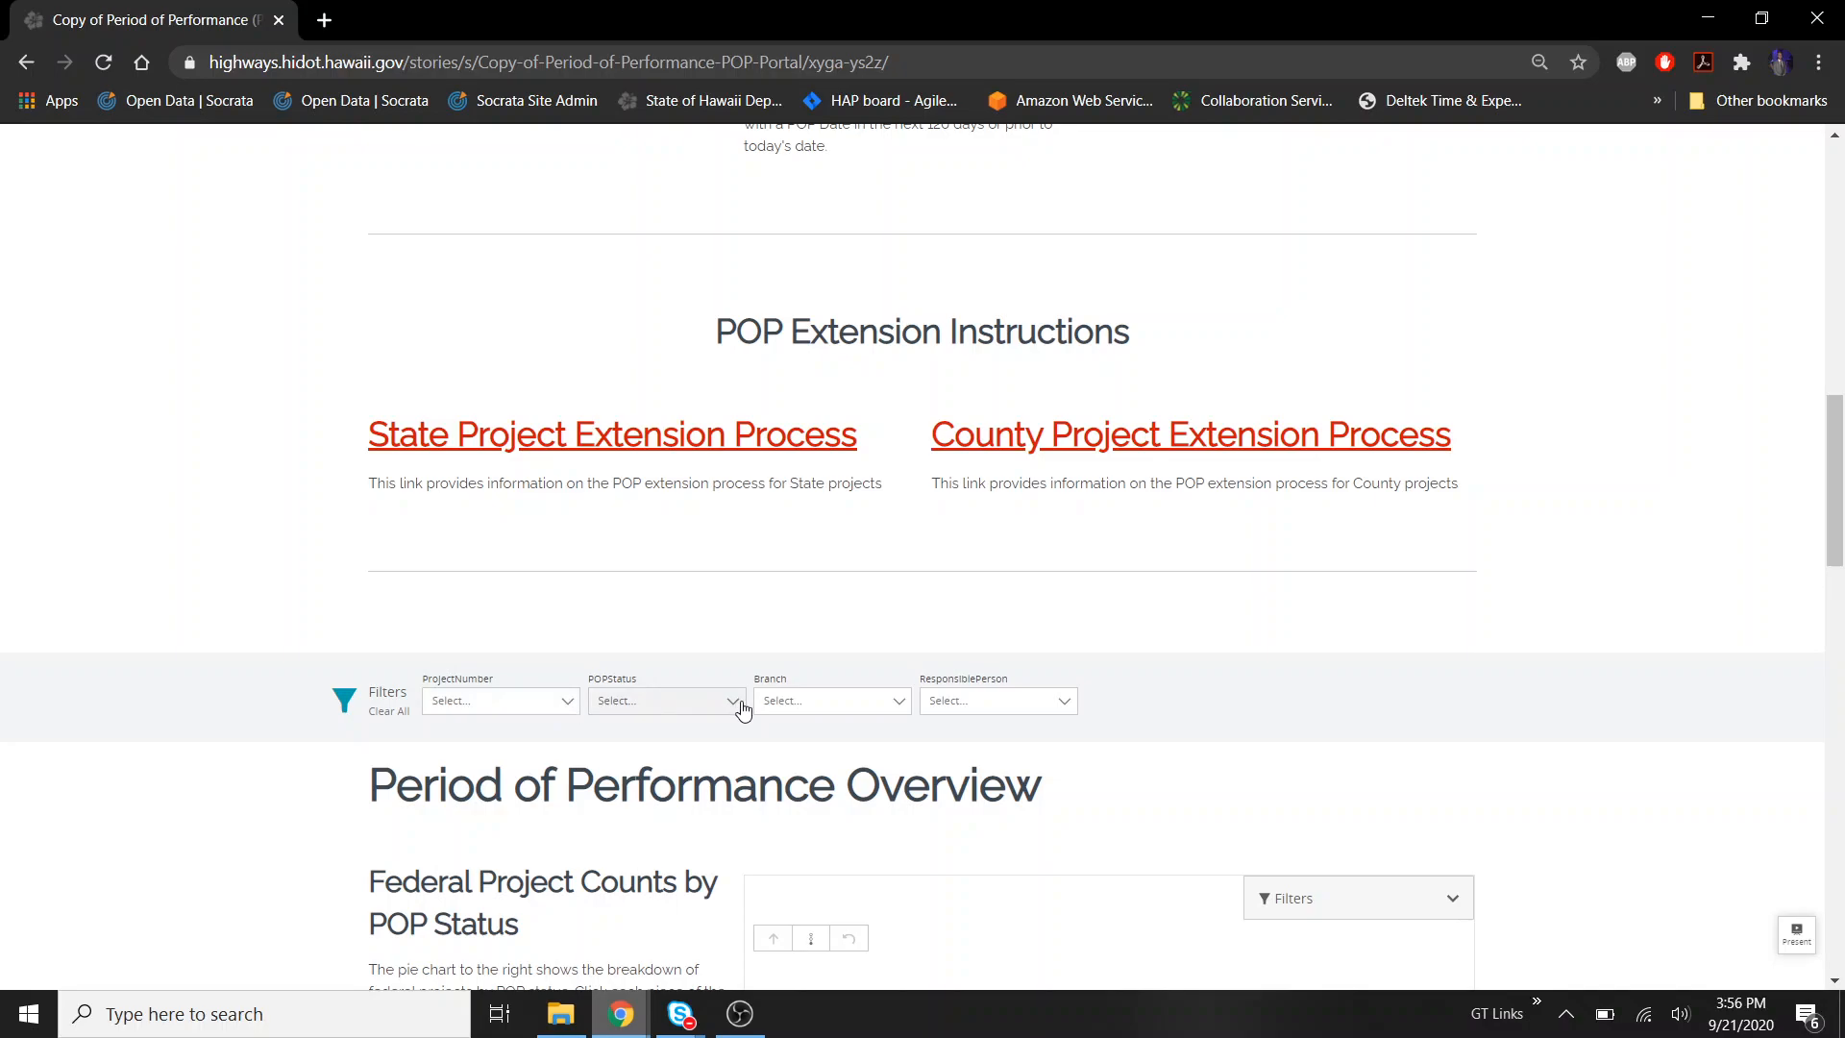
{"action": "left_click", "coordinate": [814, 716]}
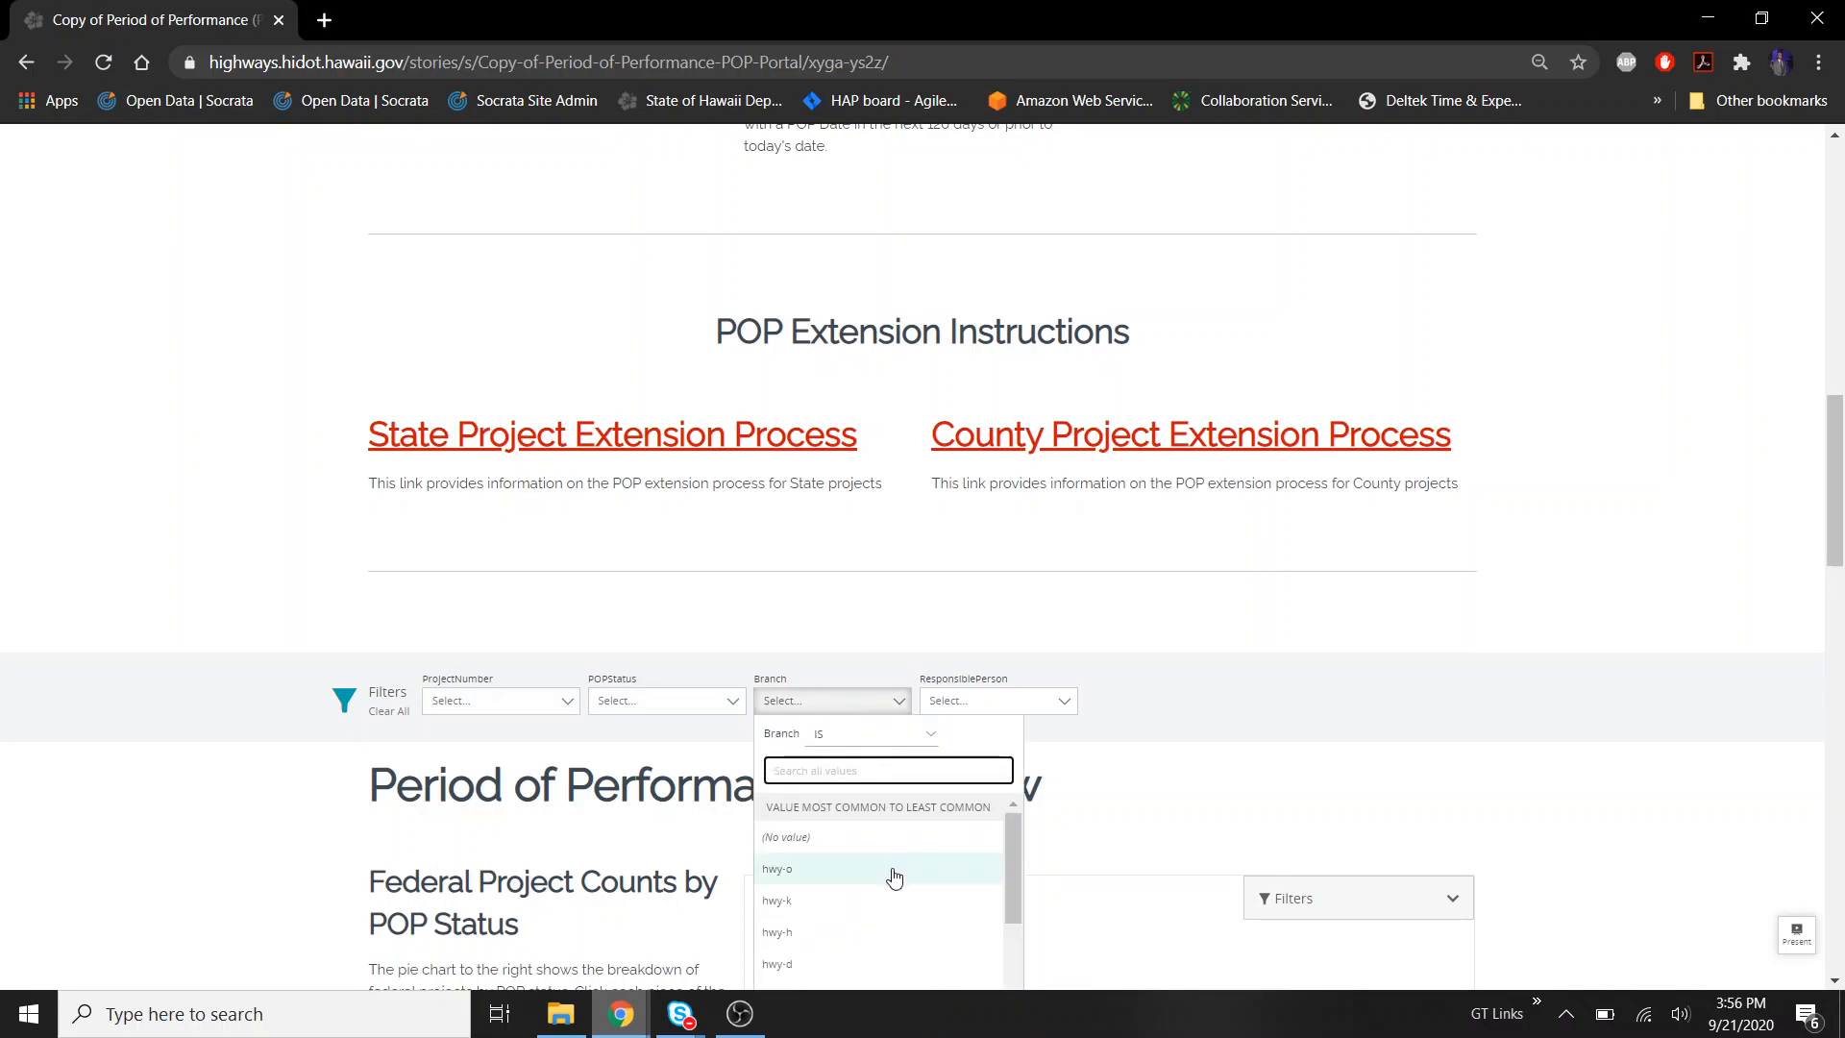
{"action": "left_click", "coordinate": [877, 900]}
{"action": "scroll", "coordinate": [1099, 812], "scroll_direction": "down", "scroll_amount": 1}
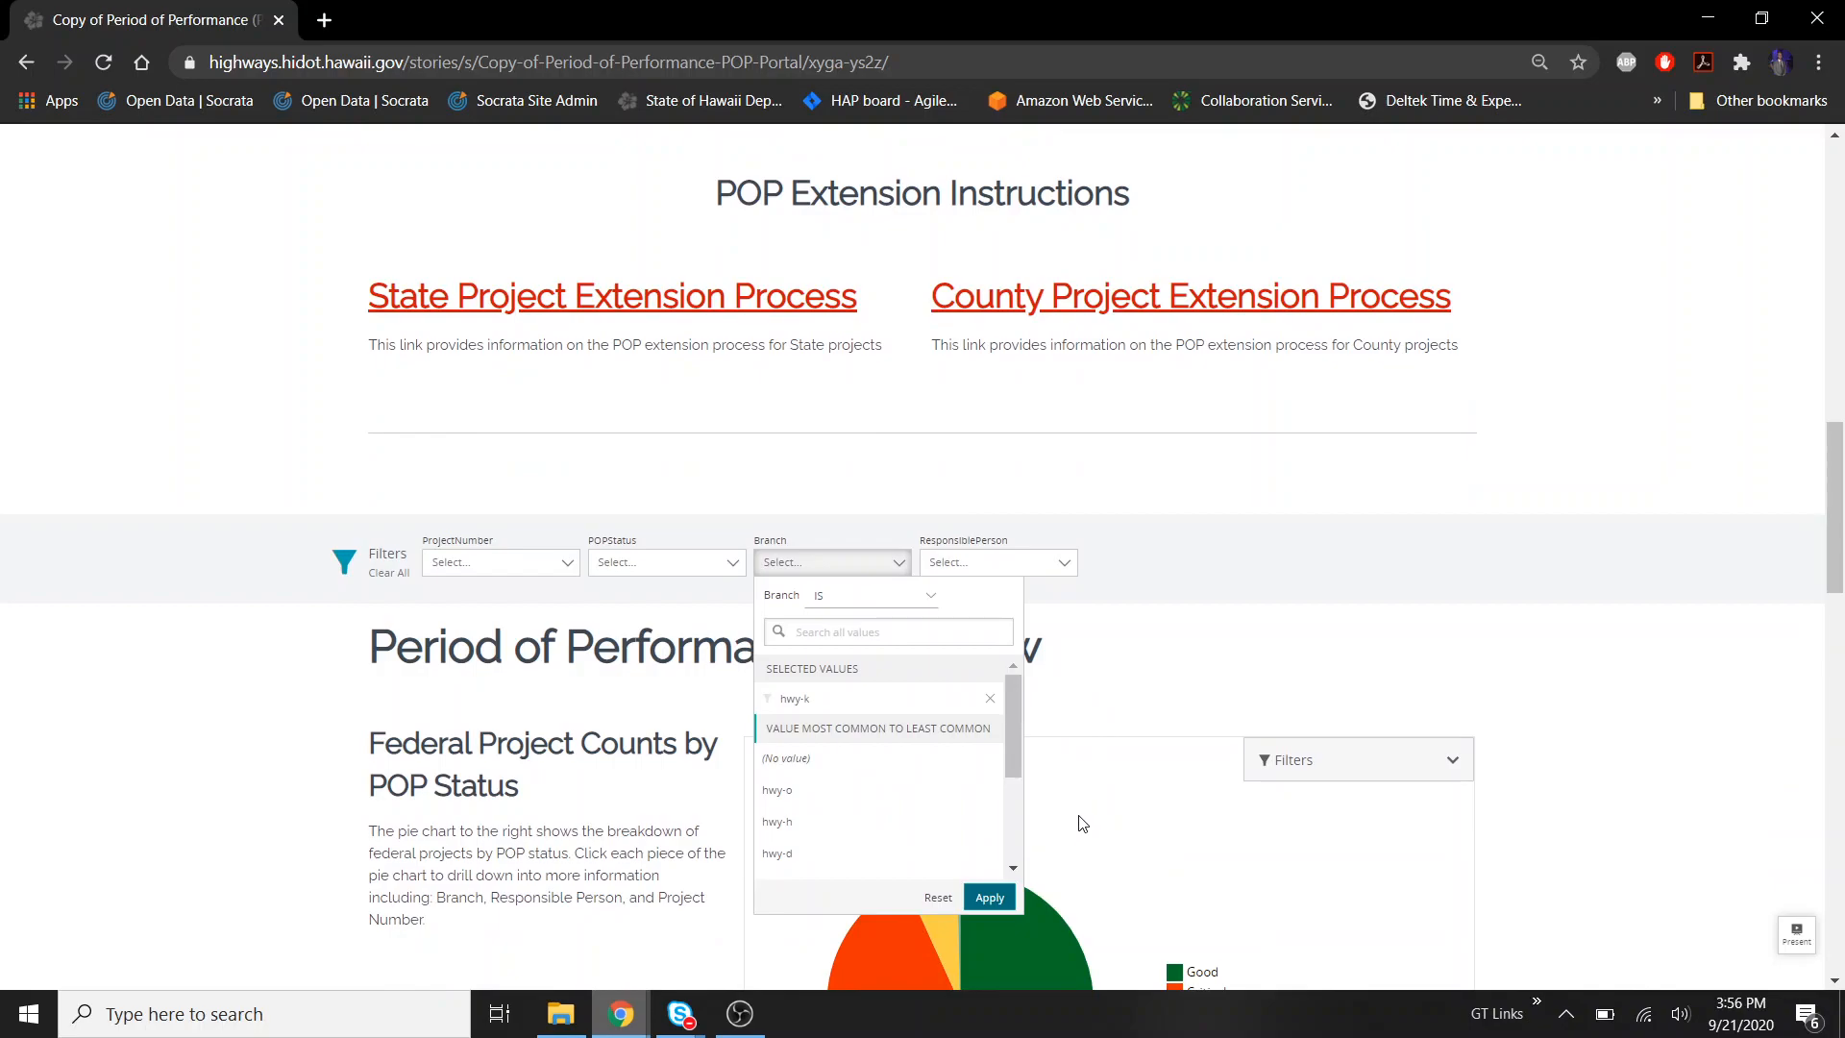
{"action": "left_click", "coordinate": [995, 900]}
Review the POP Status pie chart and the Division and Island charts under the Branch filter, ending back at the story's header
{"action": "scroll", "coordinate": [1506, 811], "scroll_direction": "down", "scroll_amount": 2}
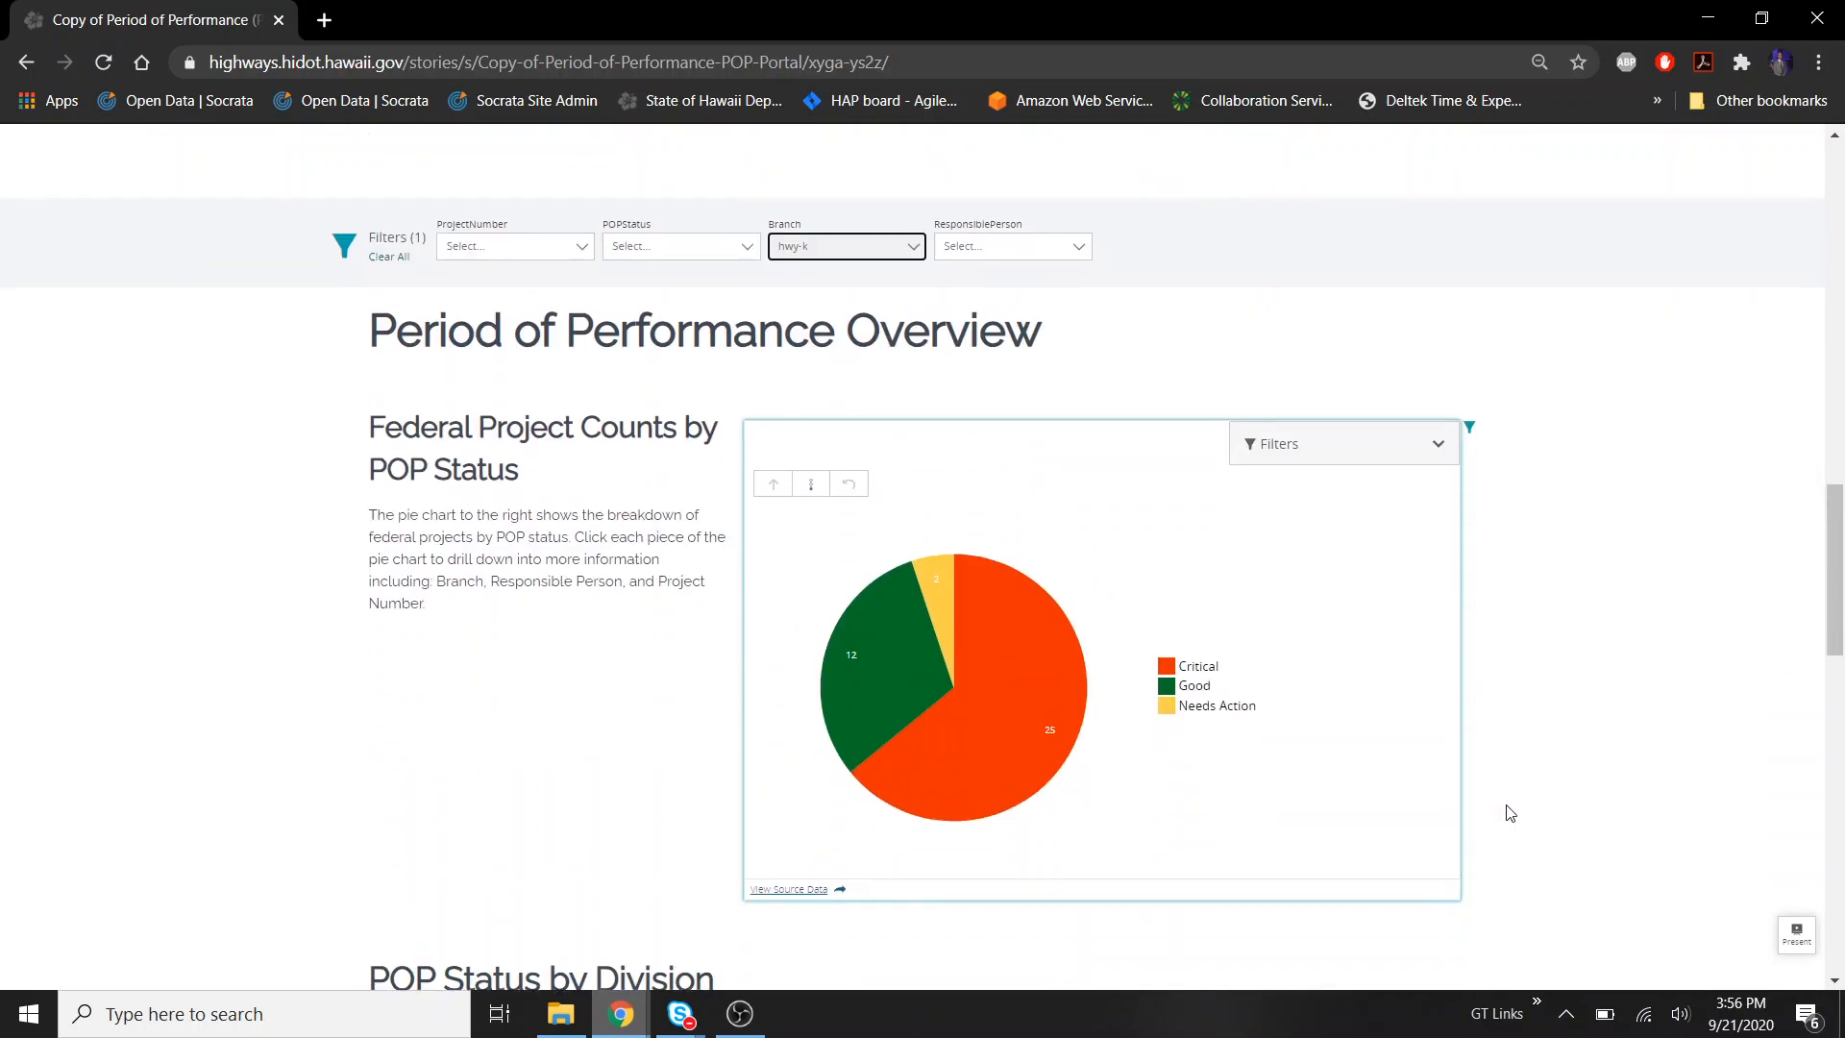
{"action": "scroll", "coordinate": [1556, 712], "scroll_direction": "down", "scroll_amount": 3}
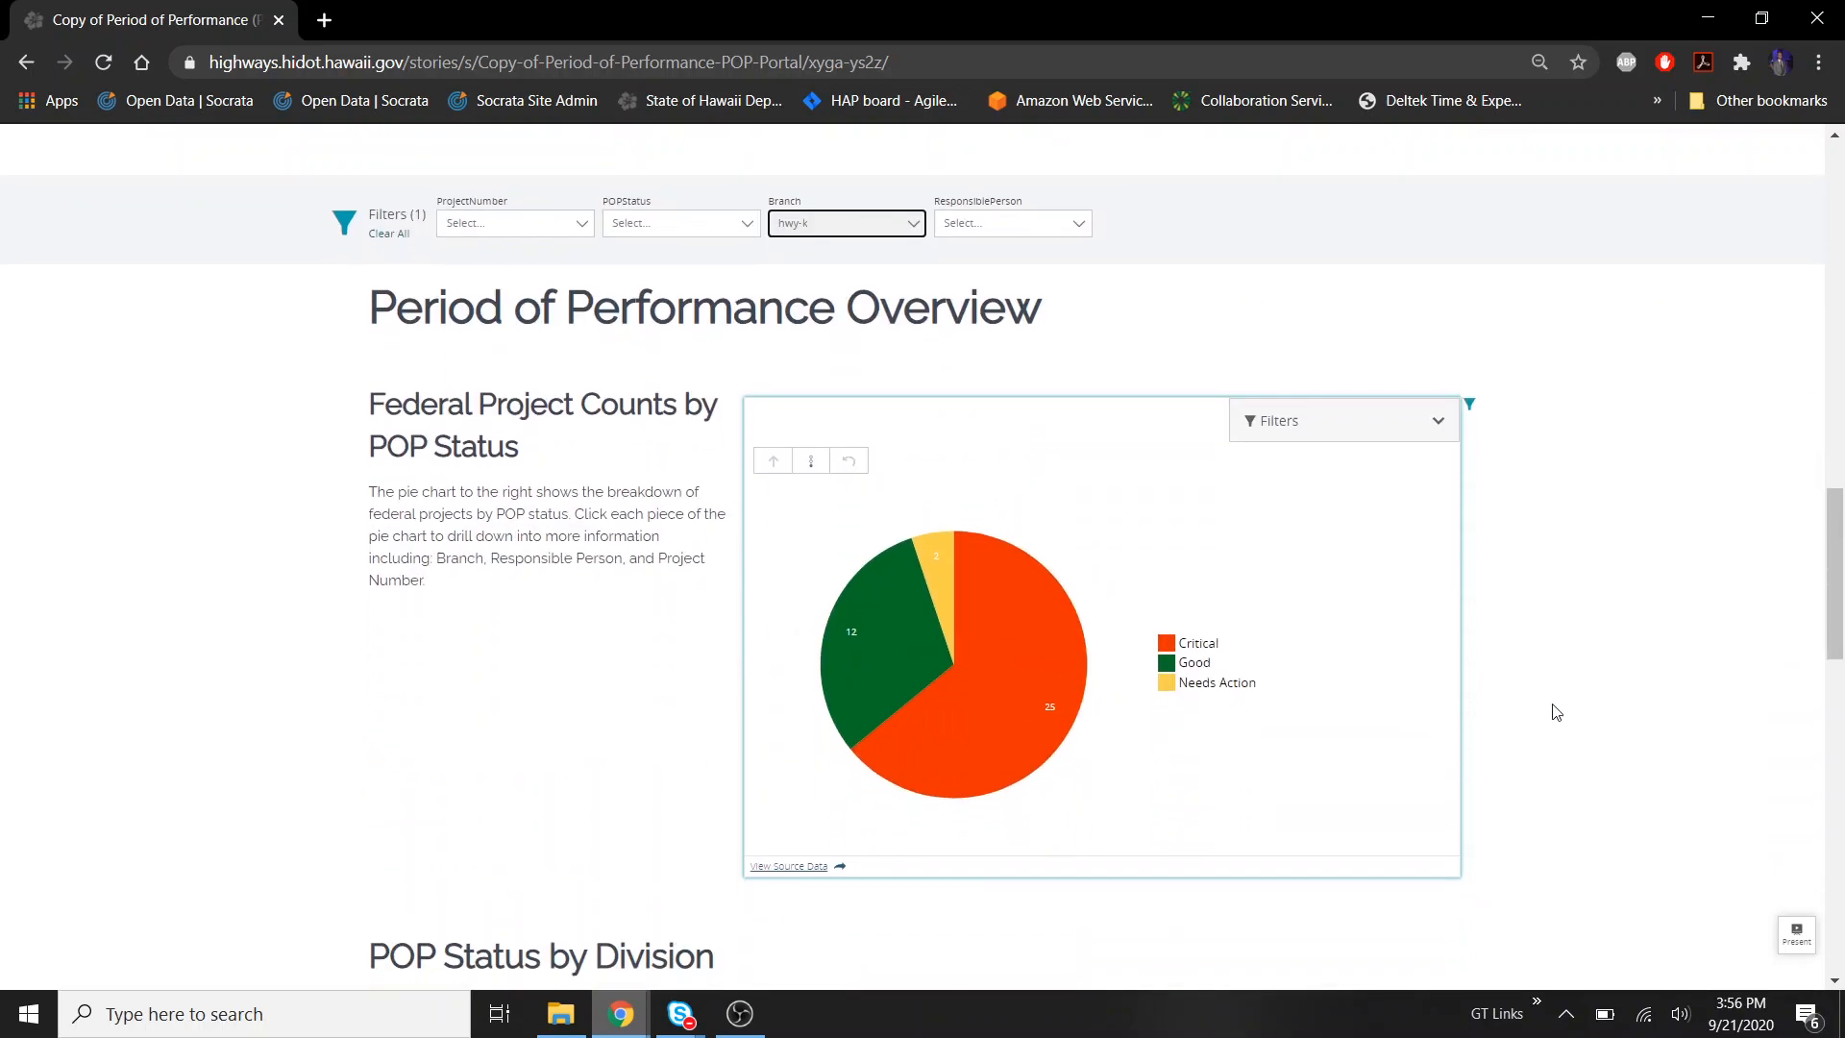
{"action": "scroll", "coordinate": [1556, 712], "scroll_direction": "down", "scroll_amount": 6}
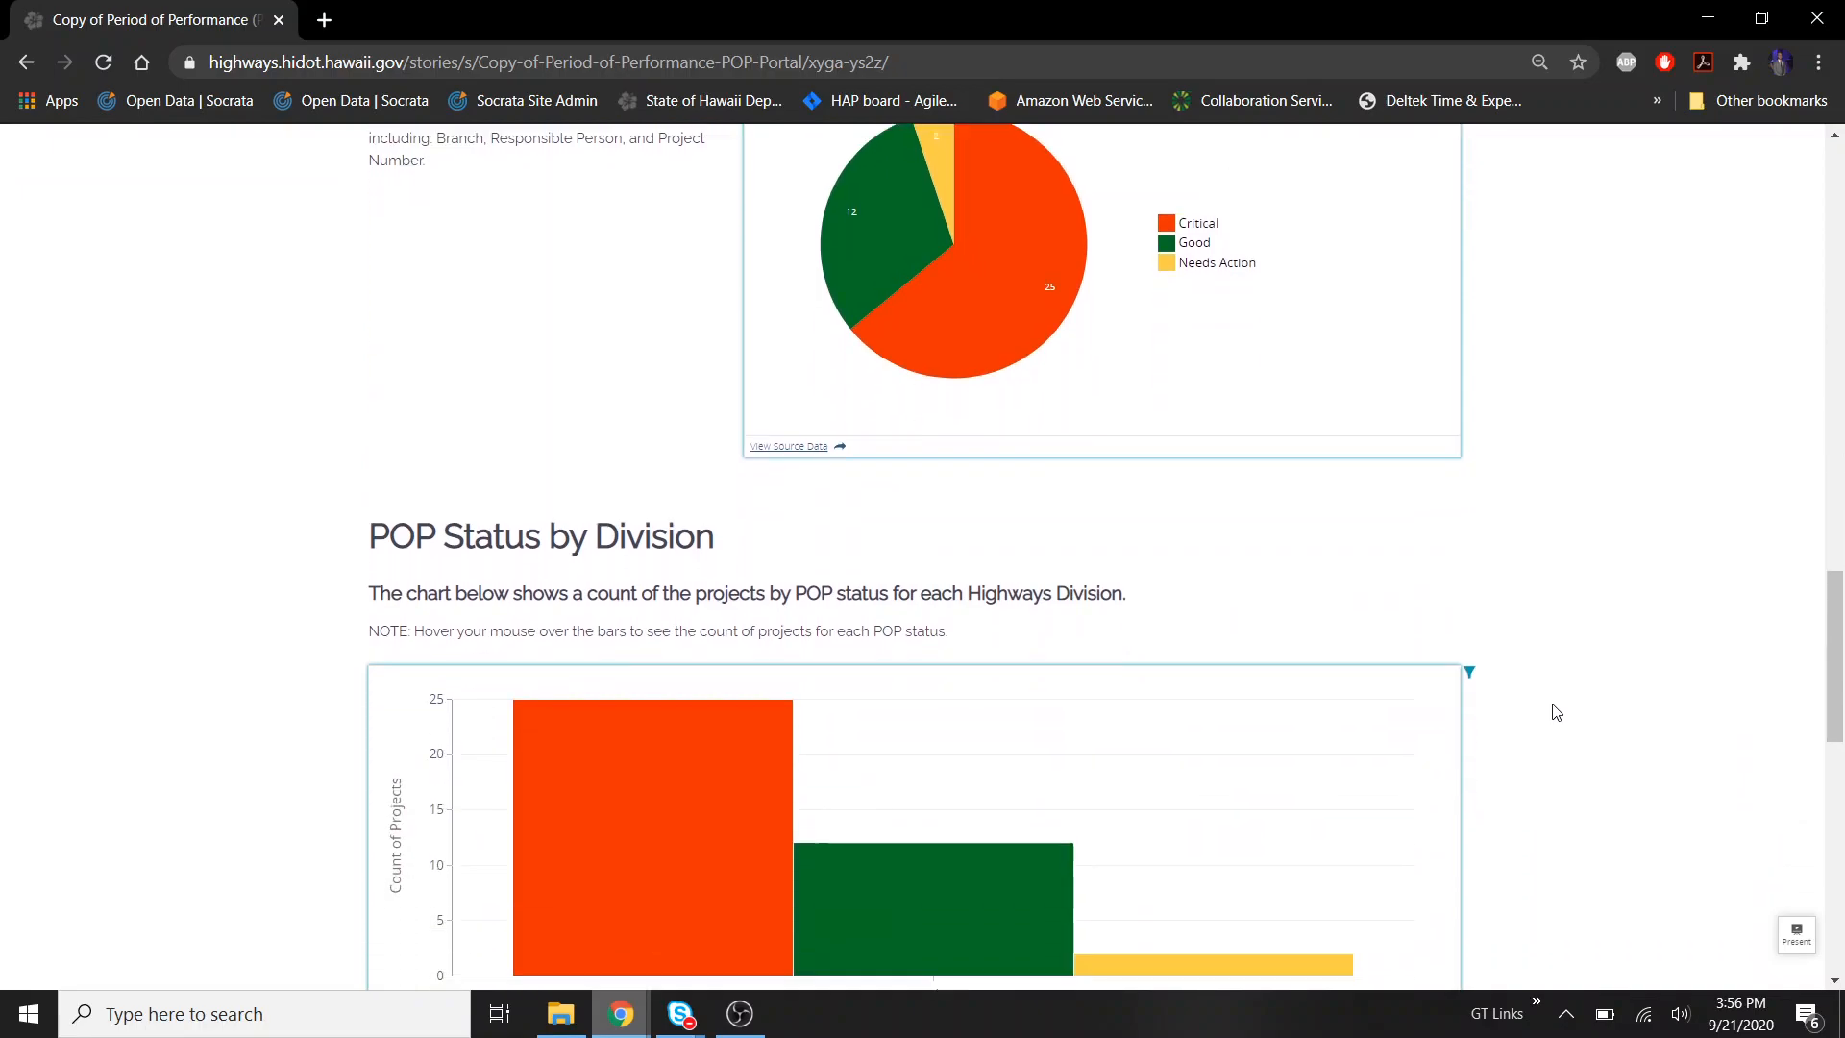
{"action": "scroll", "coordinate": [1555, 712], "scroll_direction": "down", "scroll_amount": 5}
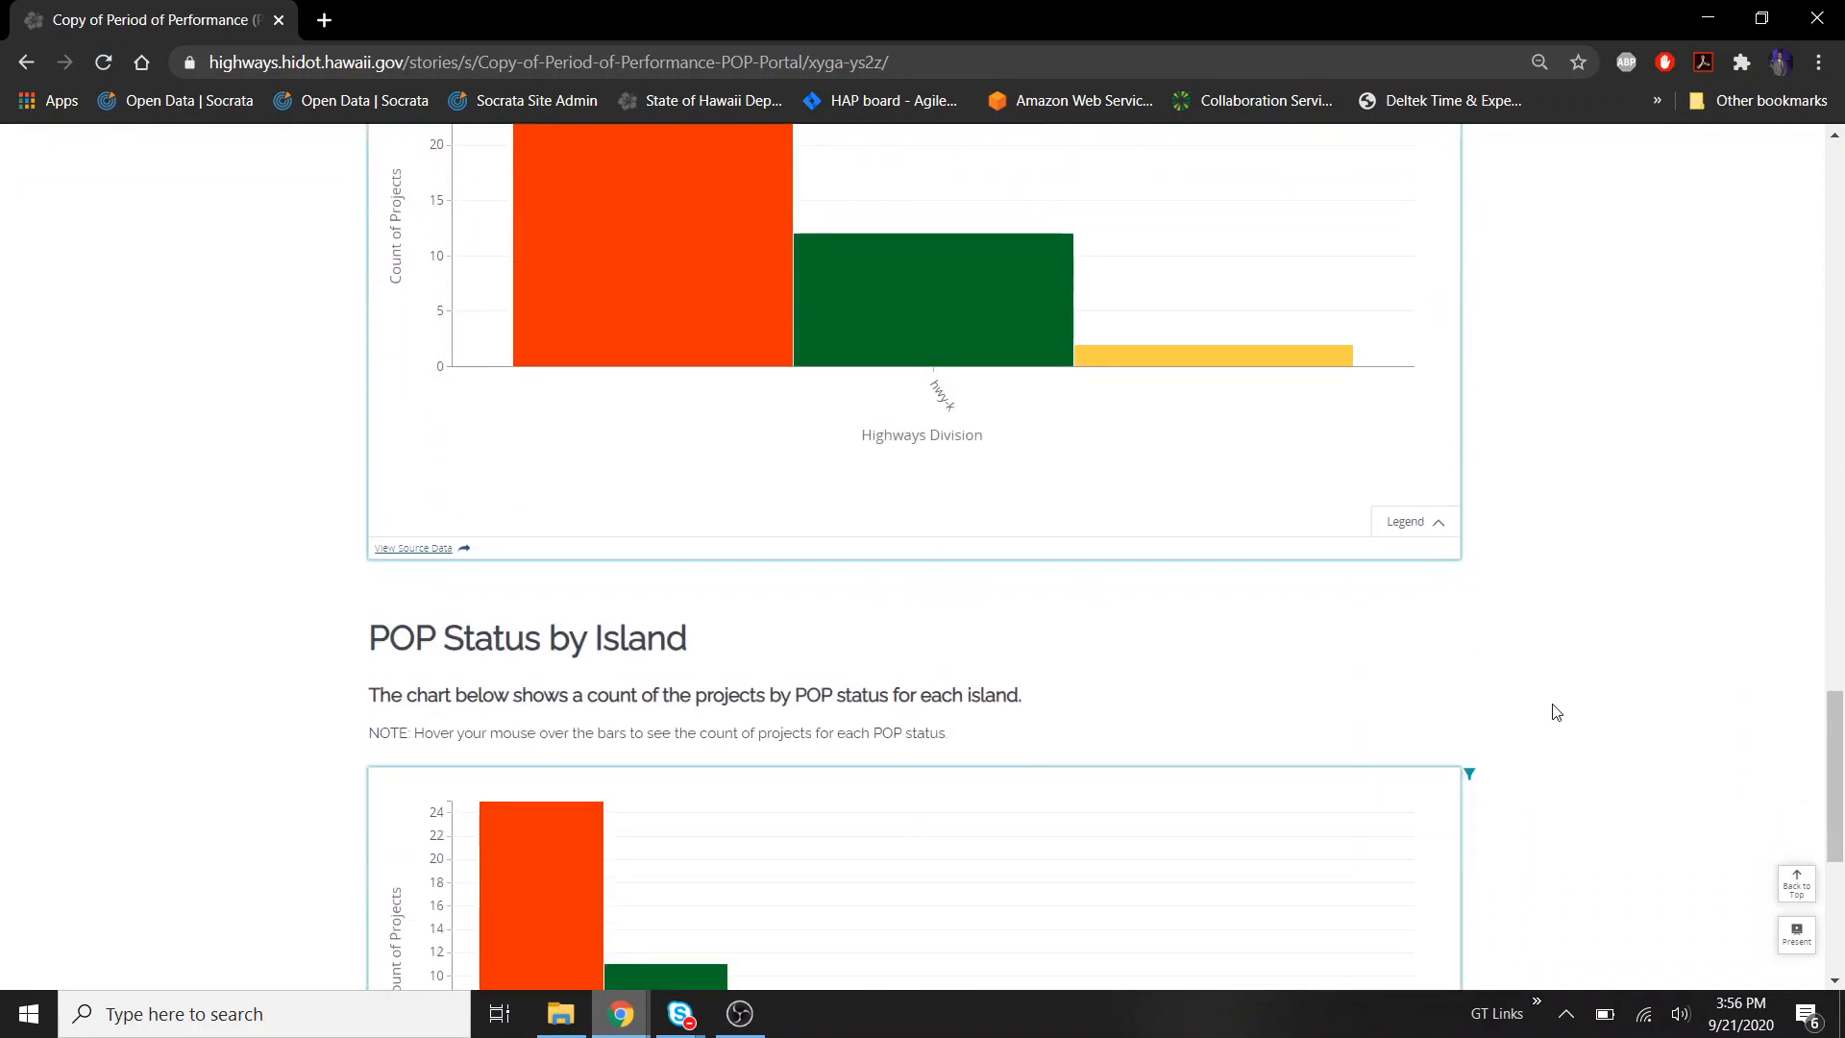
{"action": "scroll", "coordinate": [1557, 712], "scroll_direction": "up", "scroll_amount": 17}
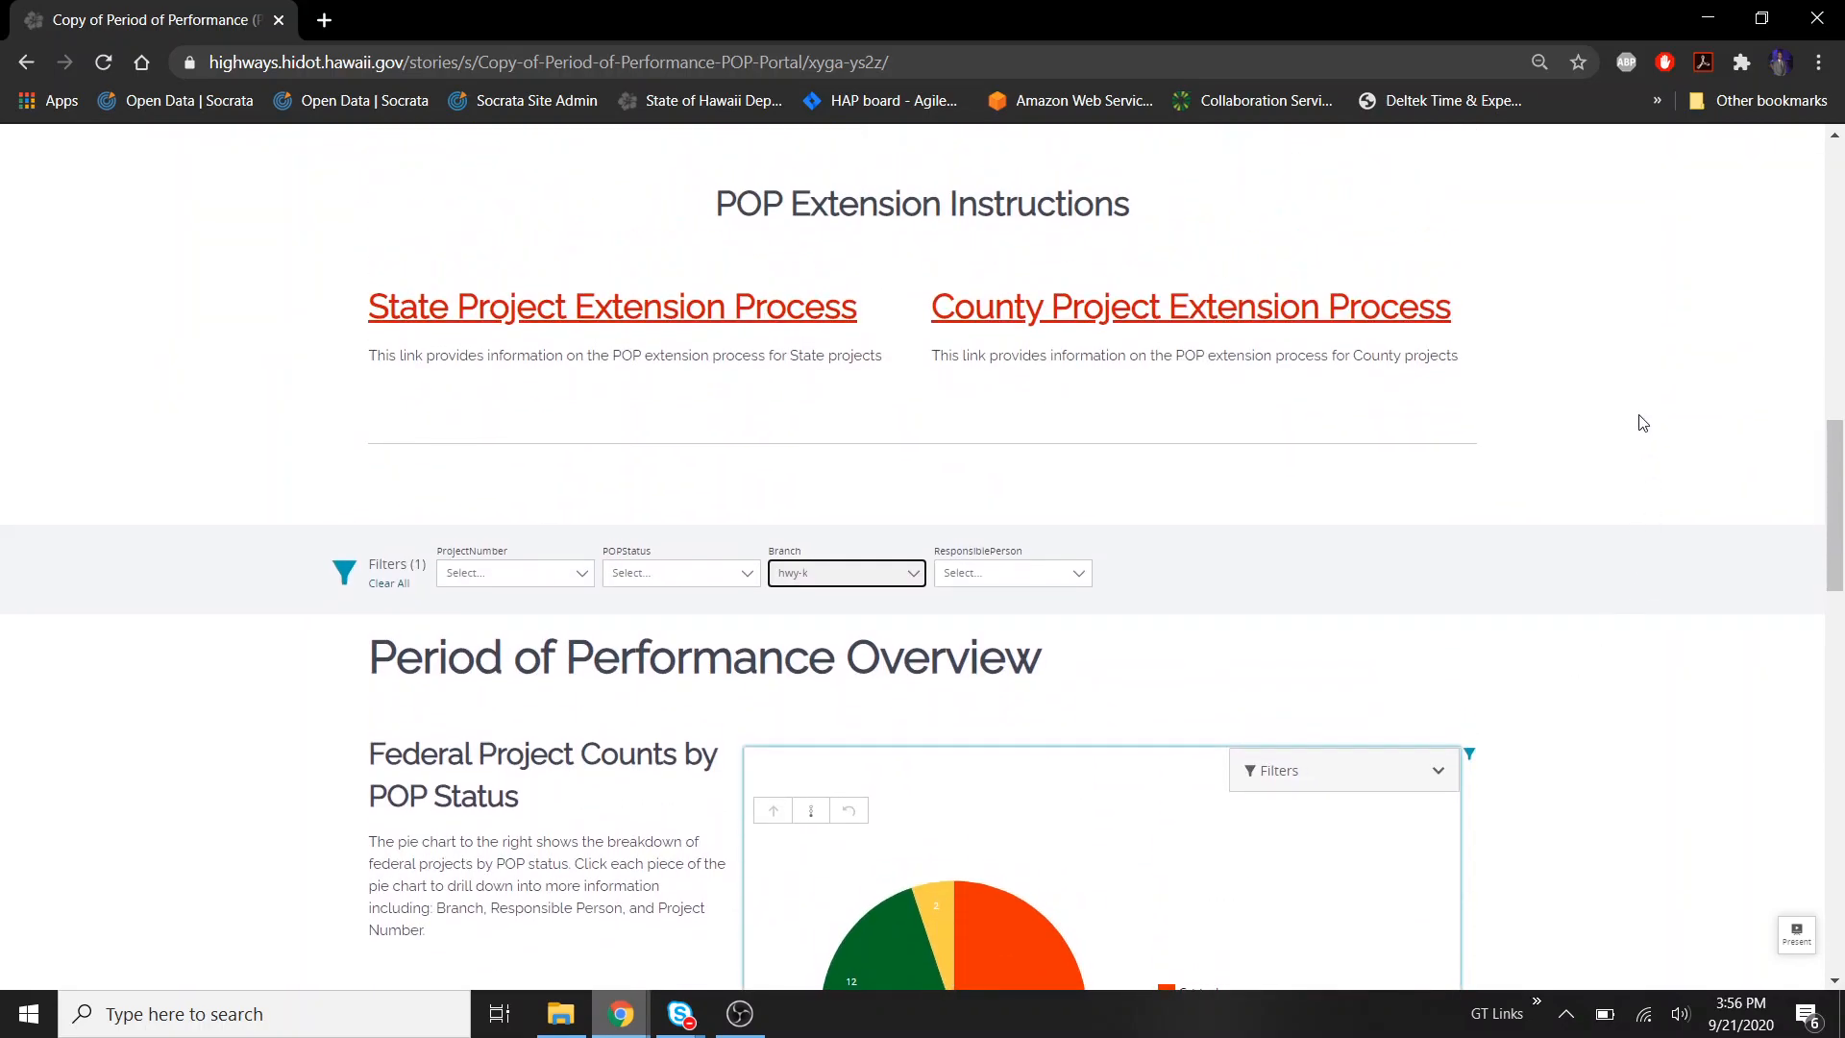
{"action": "scroll", "coordinate": [1642, 422], "scroll_direction": "up", "scroll_amount": 10}
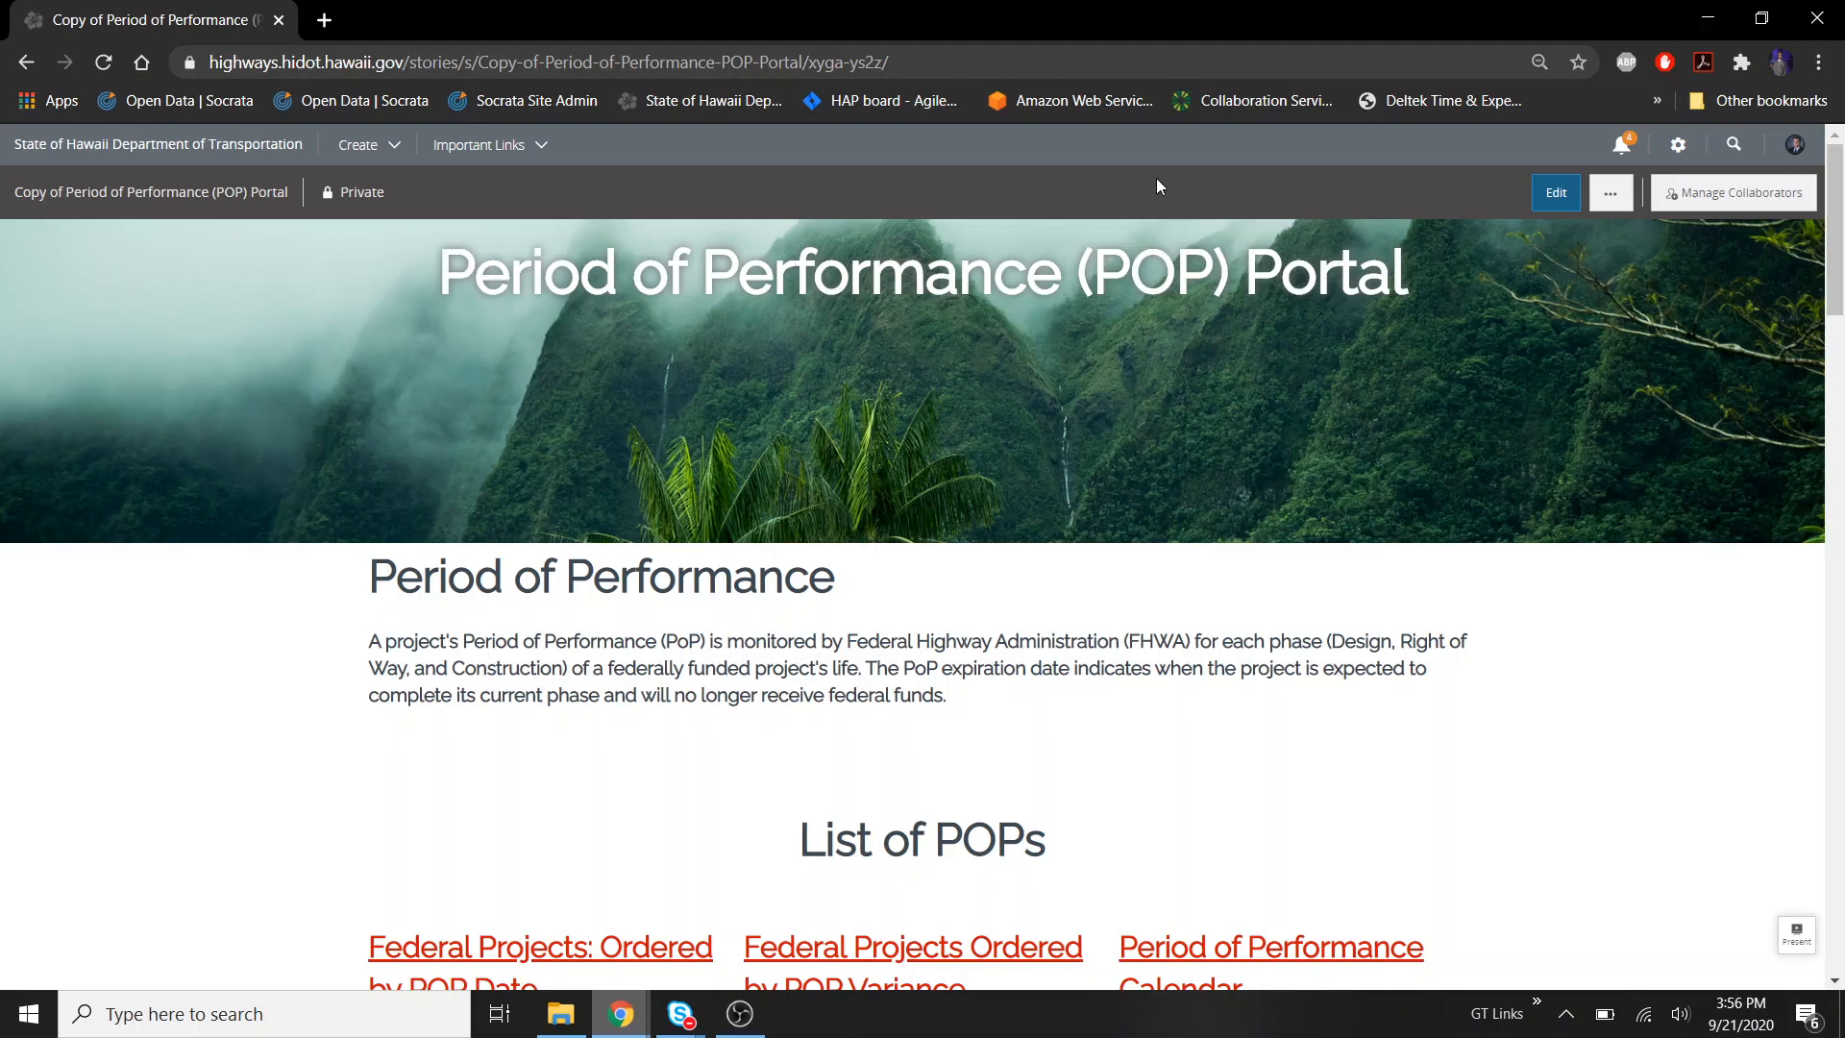
{"action": "left_click", "coordinate": [1566, 1014]}
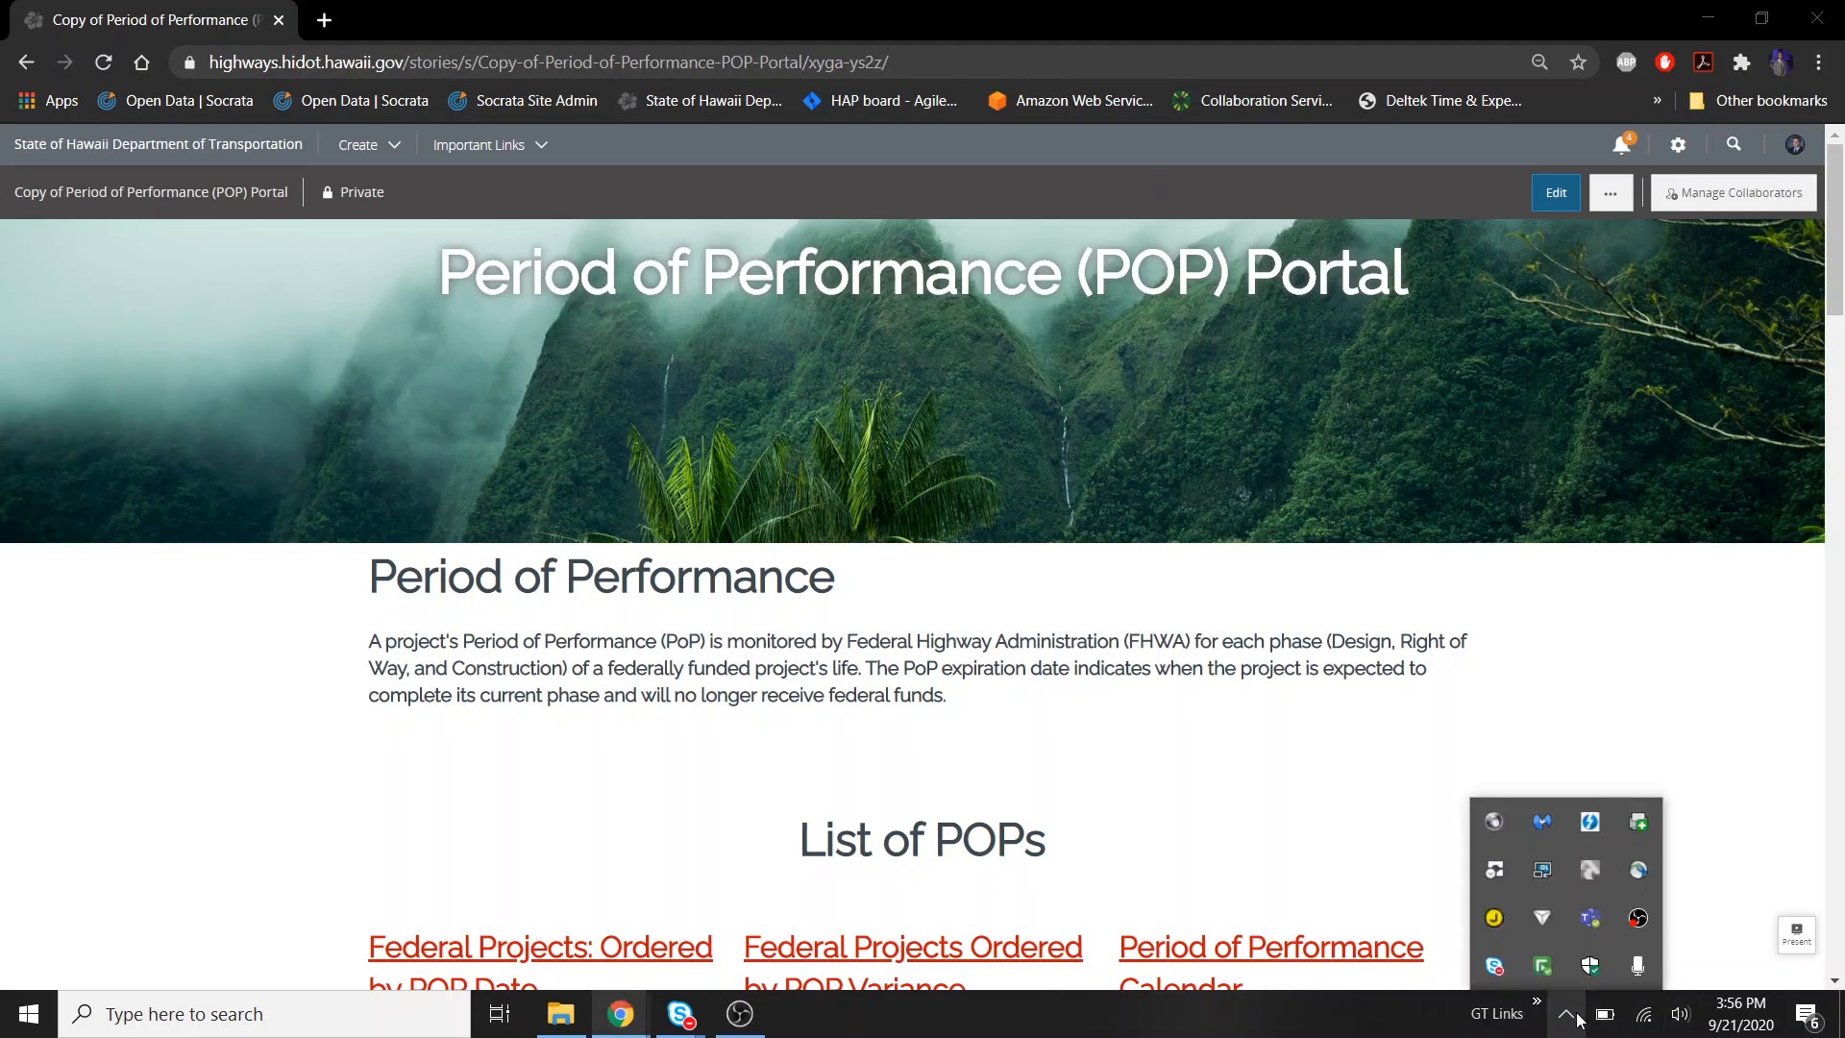